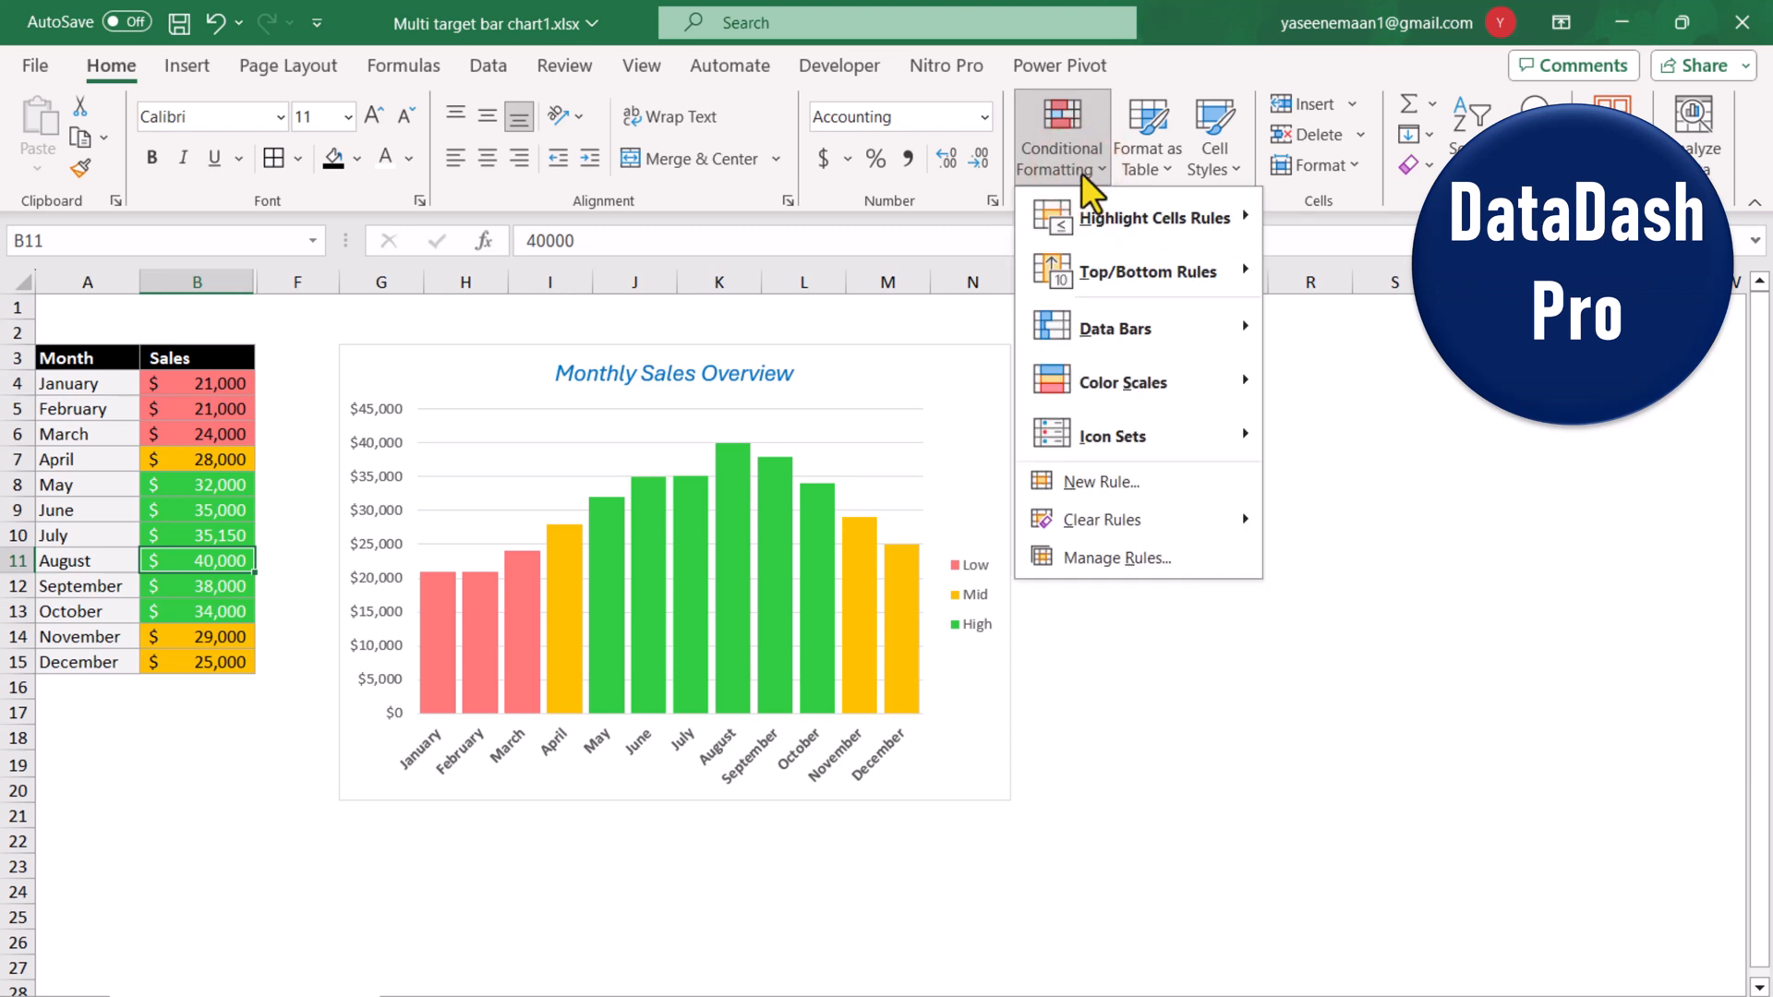
Review the conditional formatting rules applied to the Sales cells.
left_click(1118, 552)
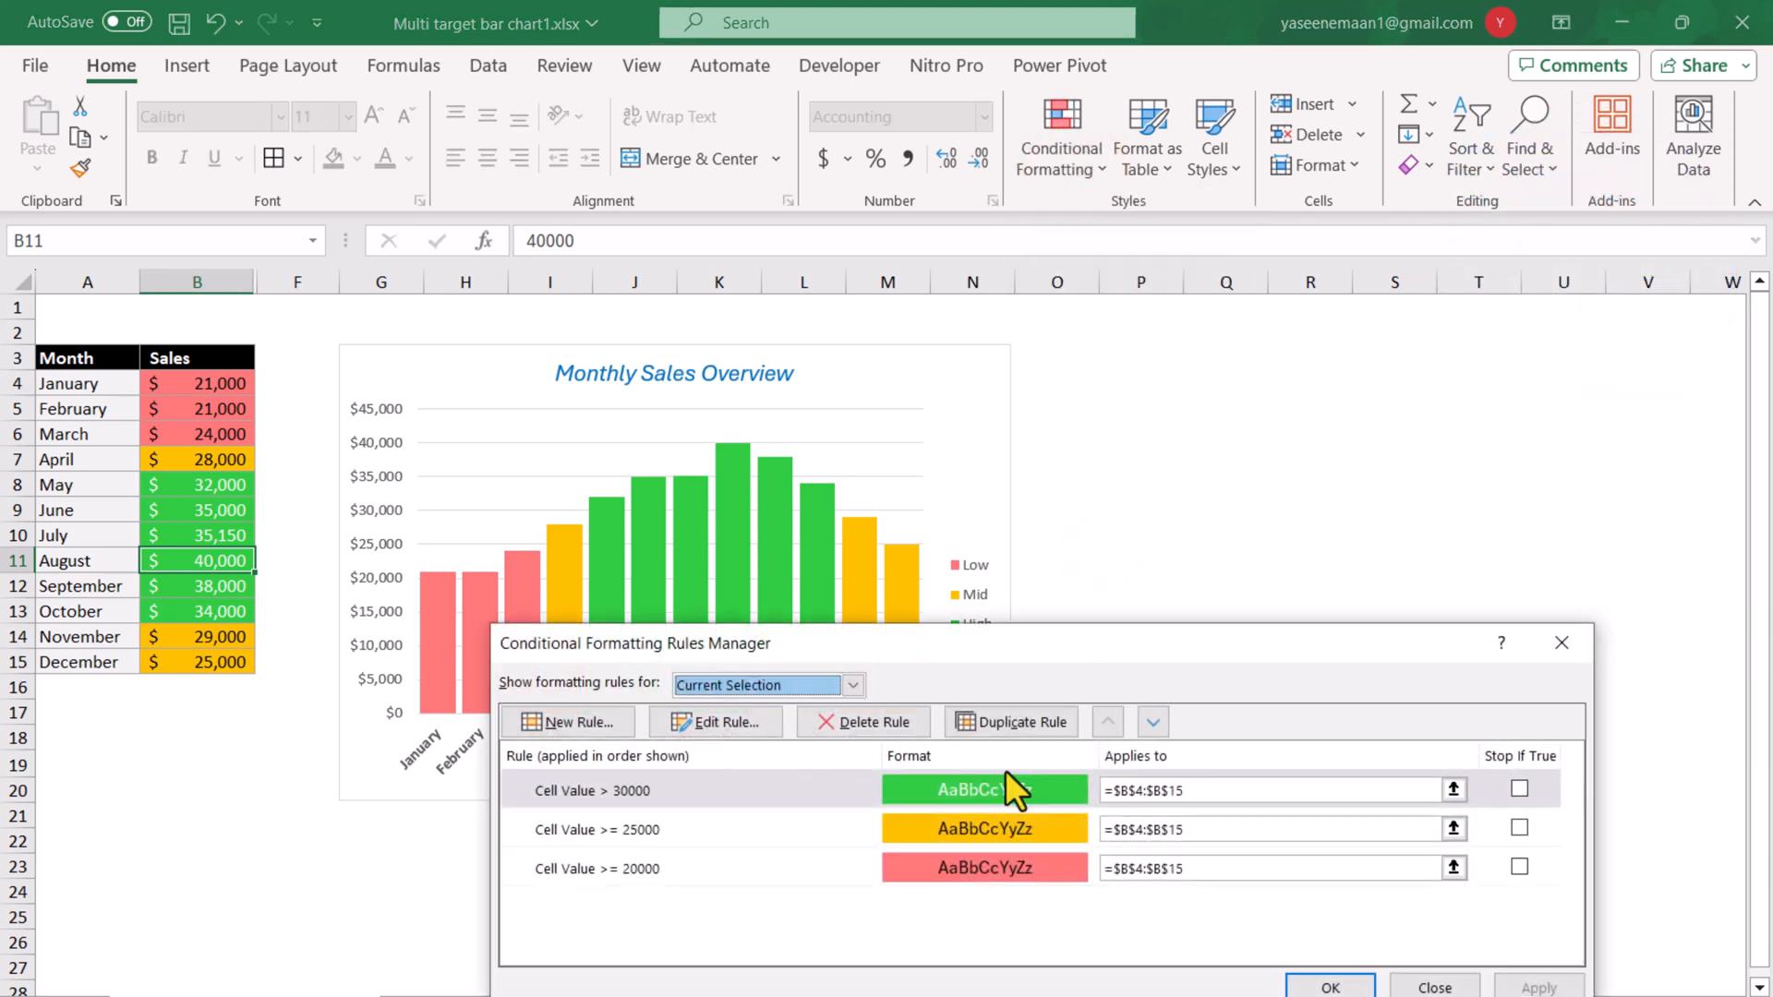
left_click(1331, 985)
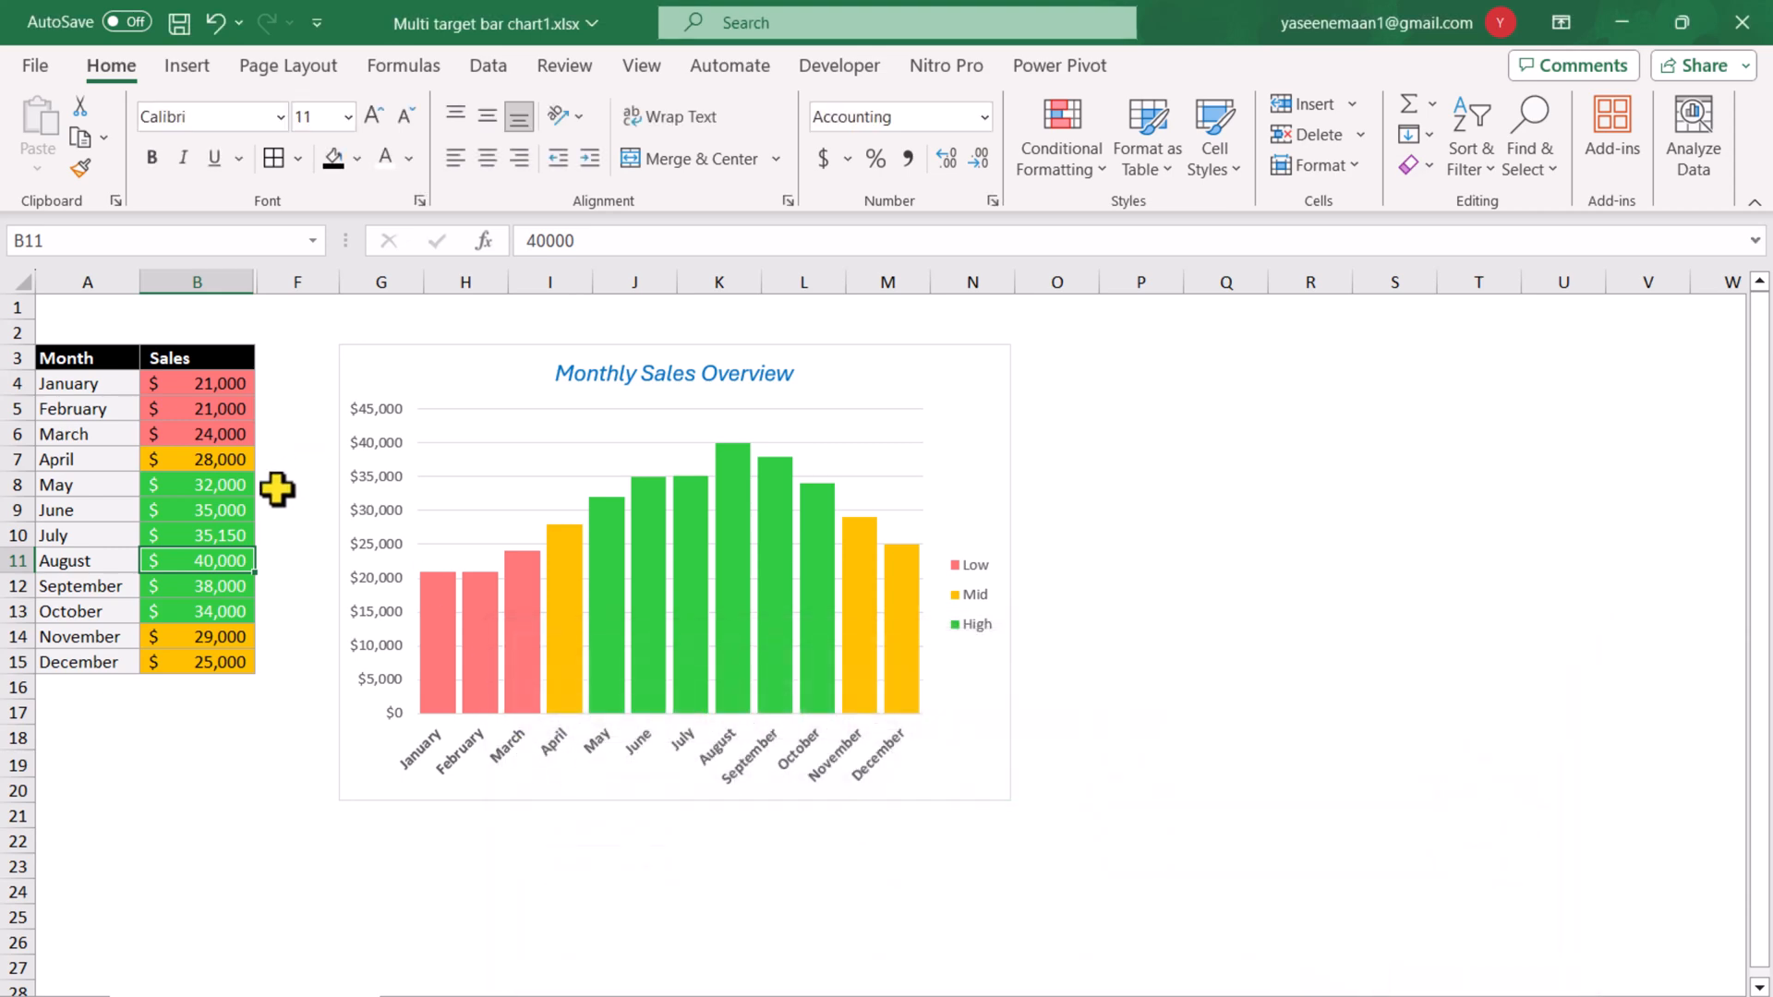
Set the July sales value in B10 to 25000.
left_click(165, 537)
type("25000")
key("Return")
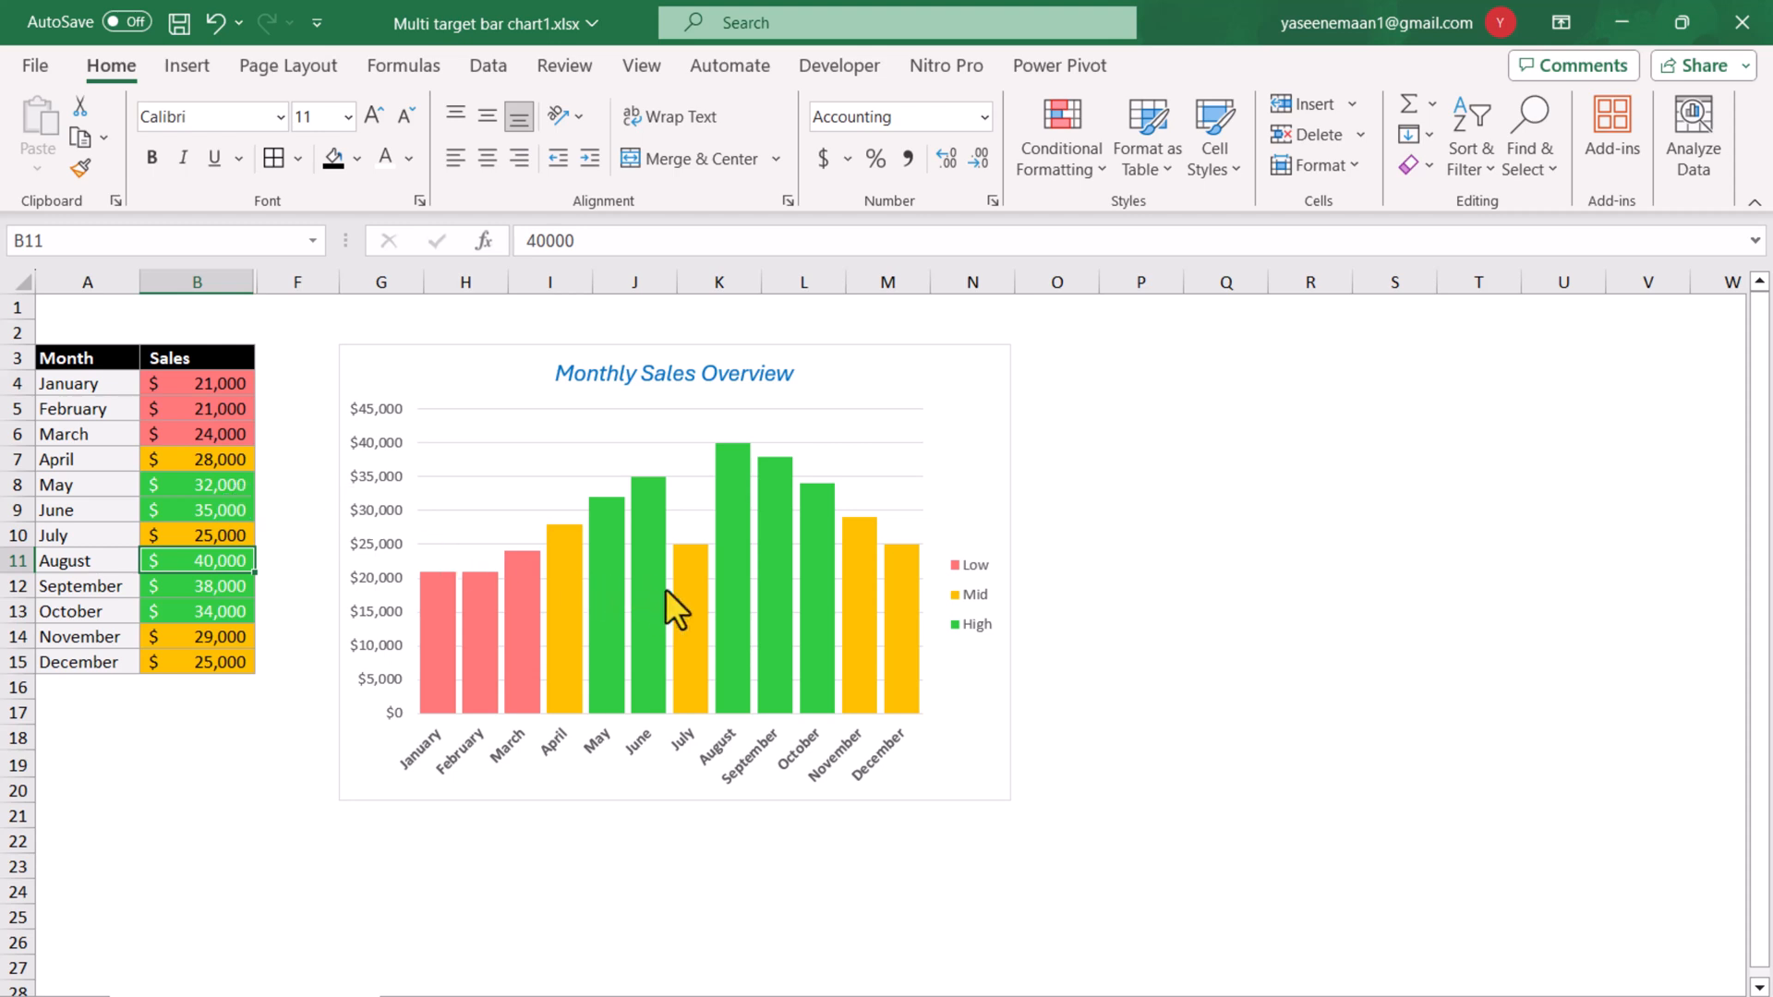
mouse_move(665, 589)
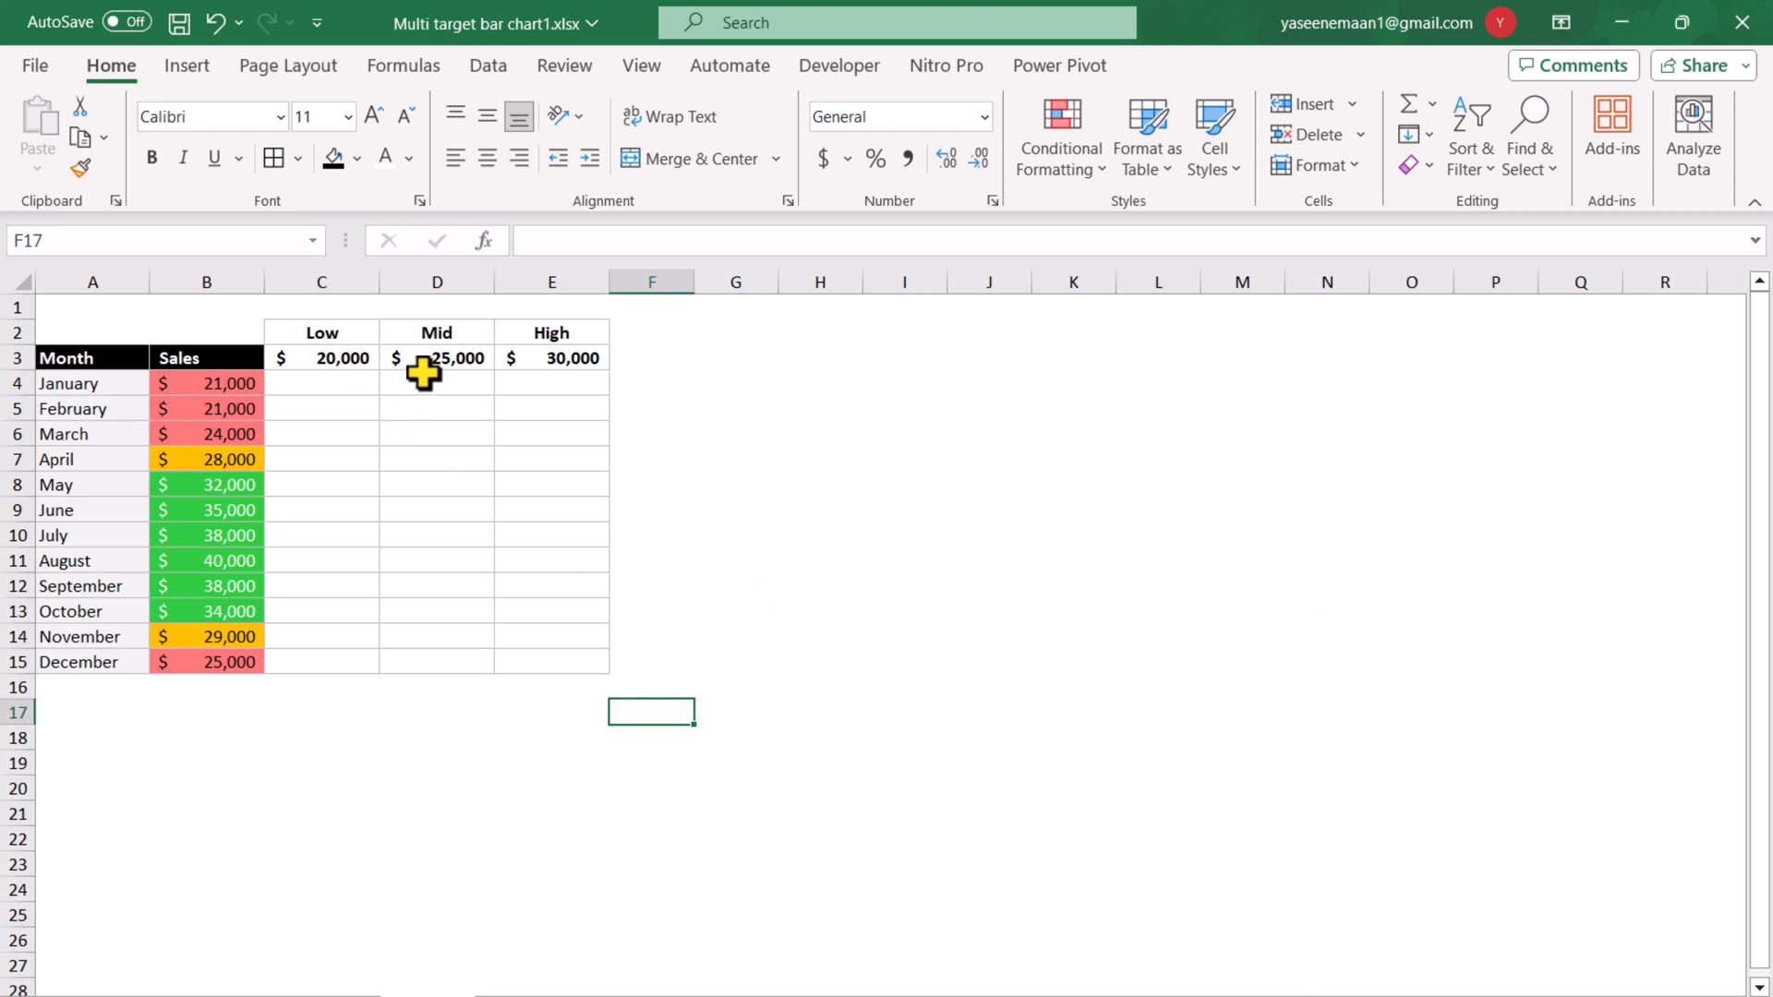
Begin a BYCOL formula in C4 with the absolute range $C$3:$E$3 as its array.
left_click(346, 384)
type("=")
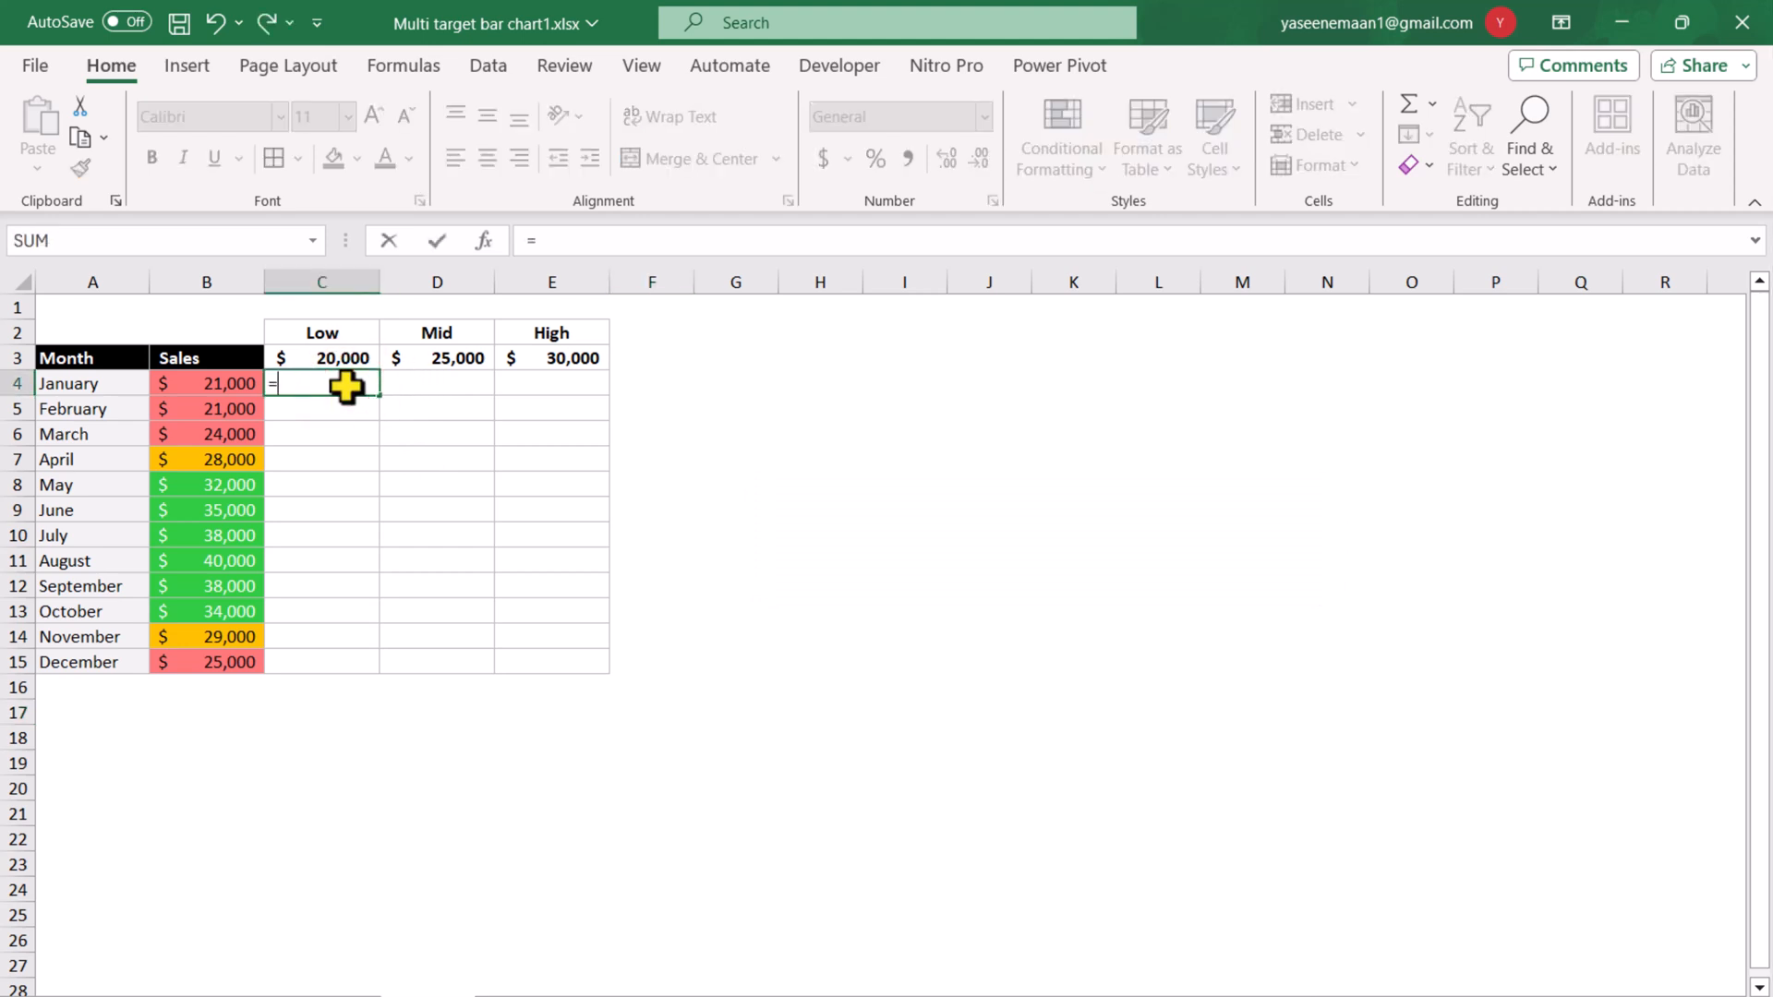
type("bycol(")
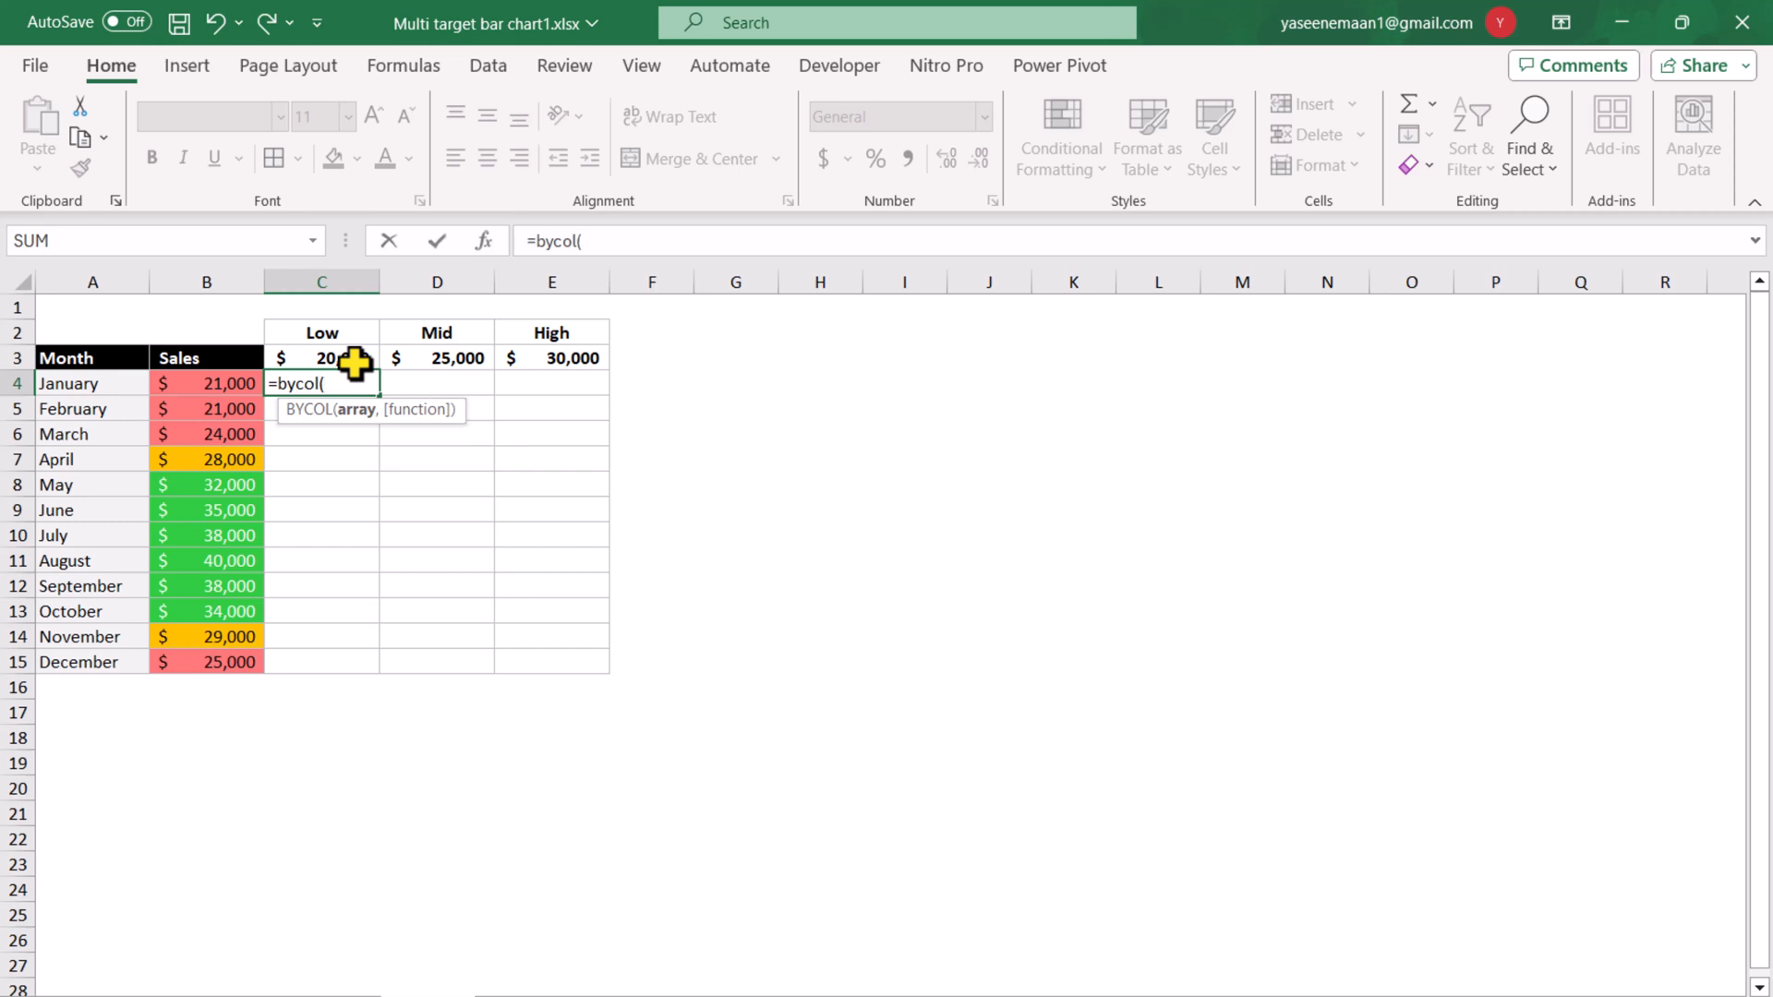
left_click_drag(354, 363, 554, 364)
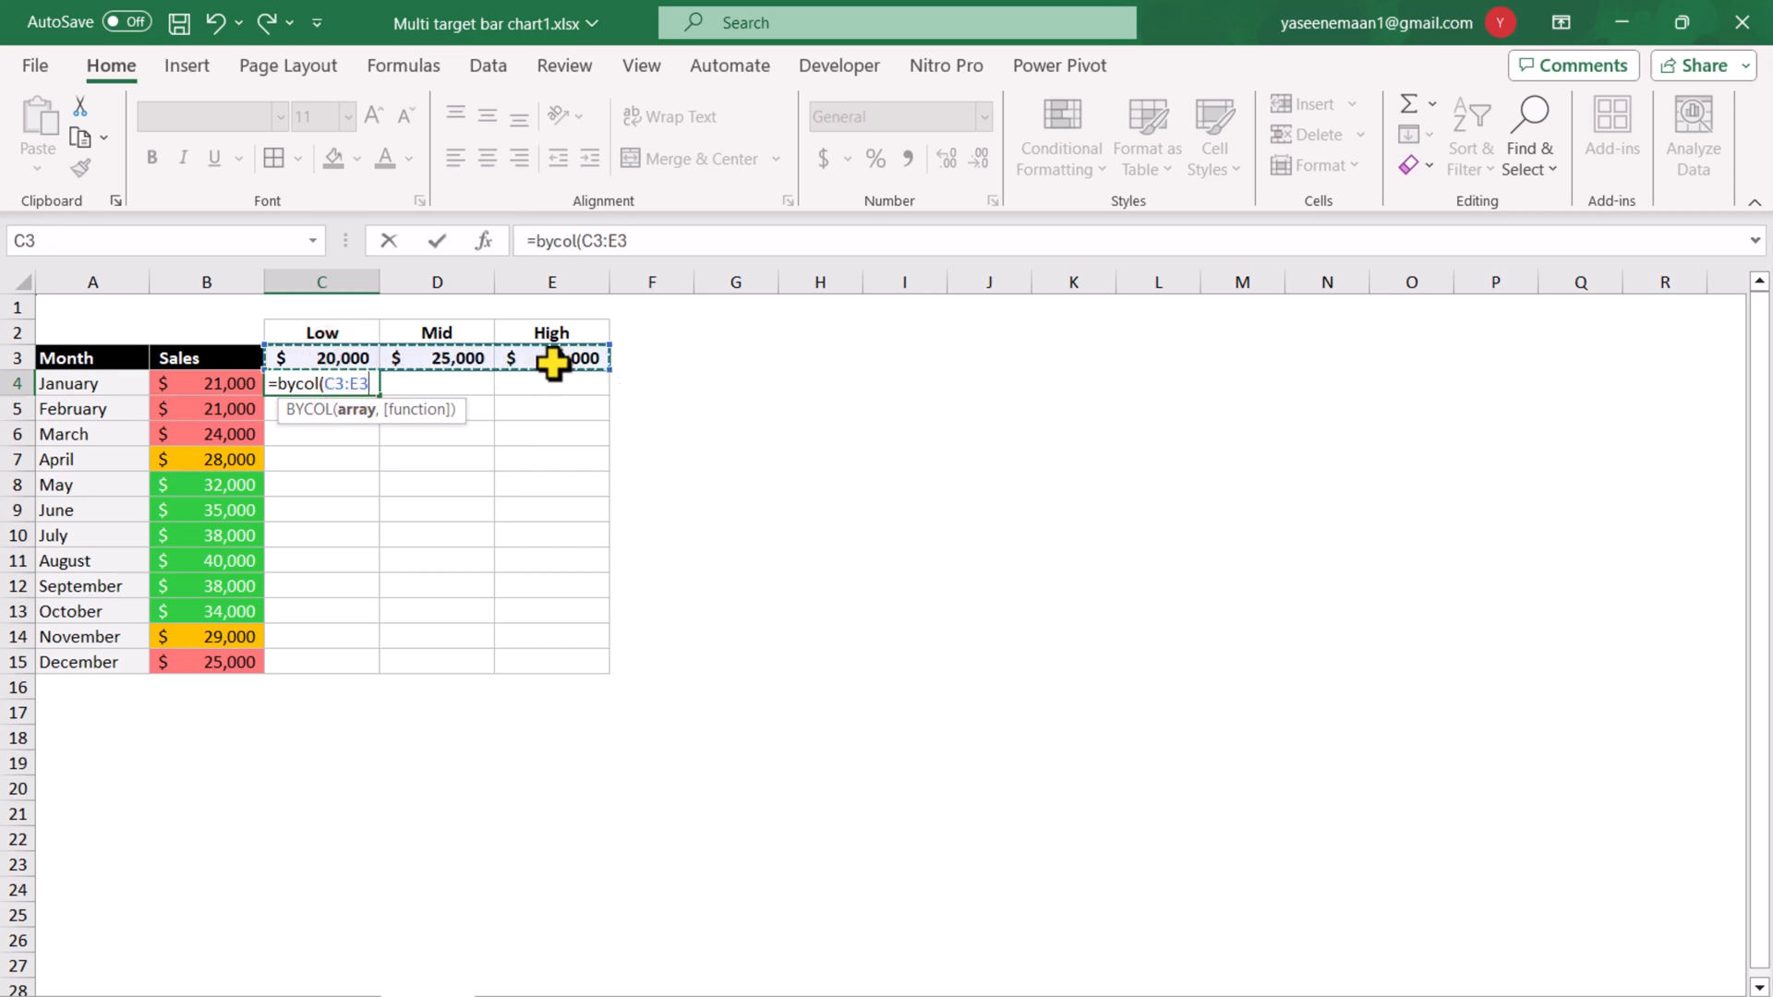
key("F4")
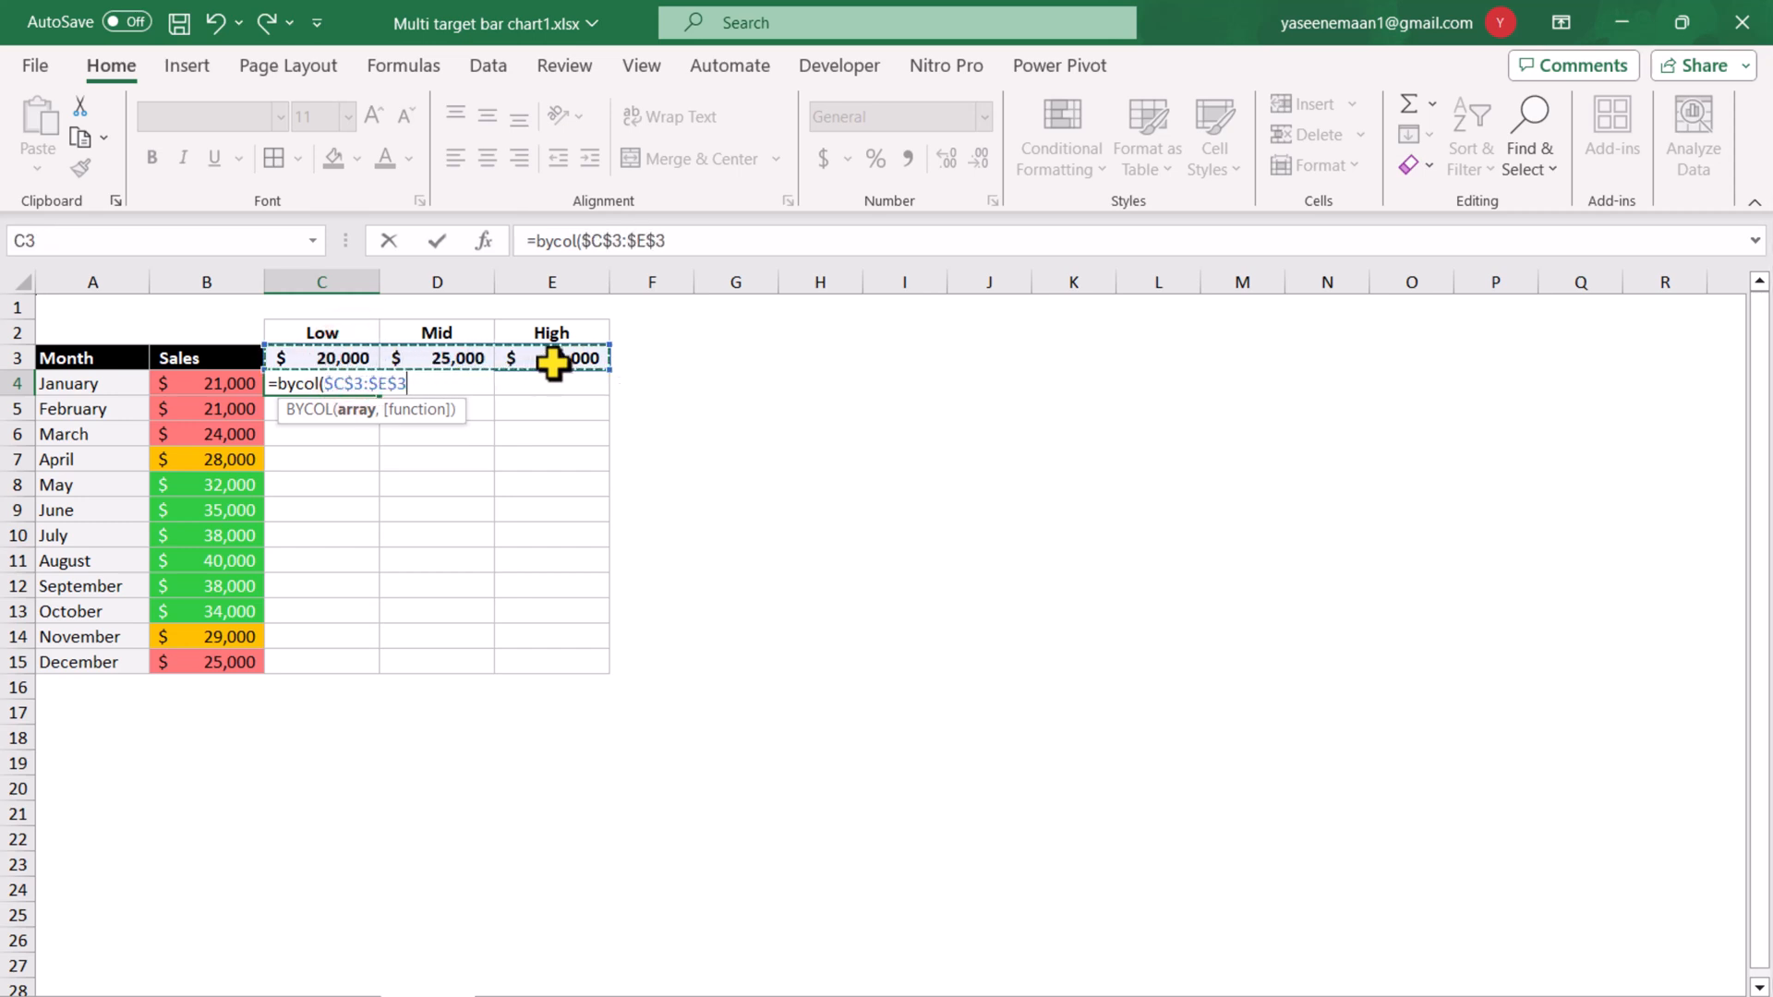
type(",")
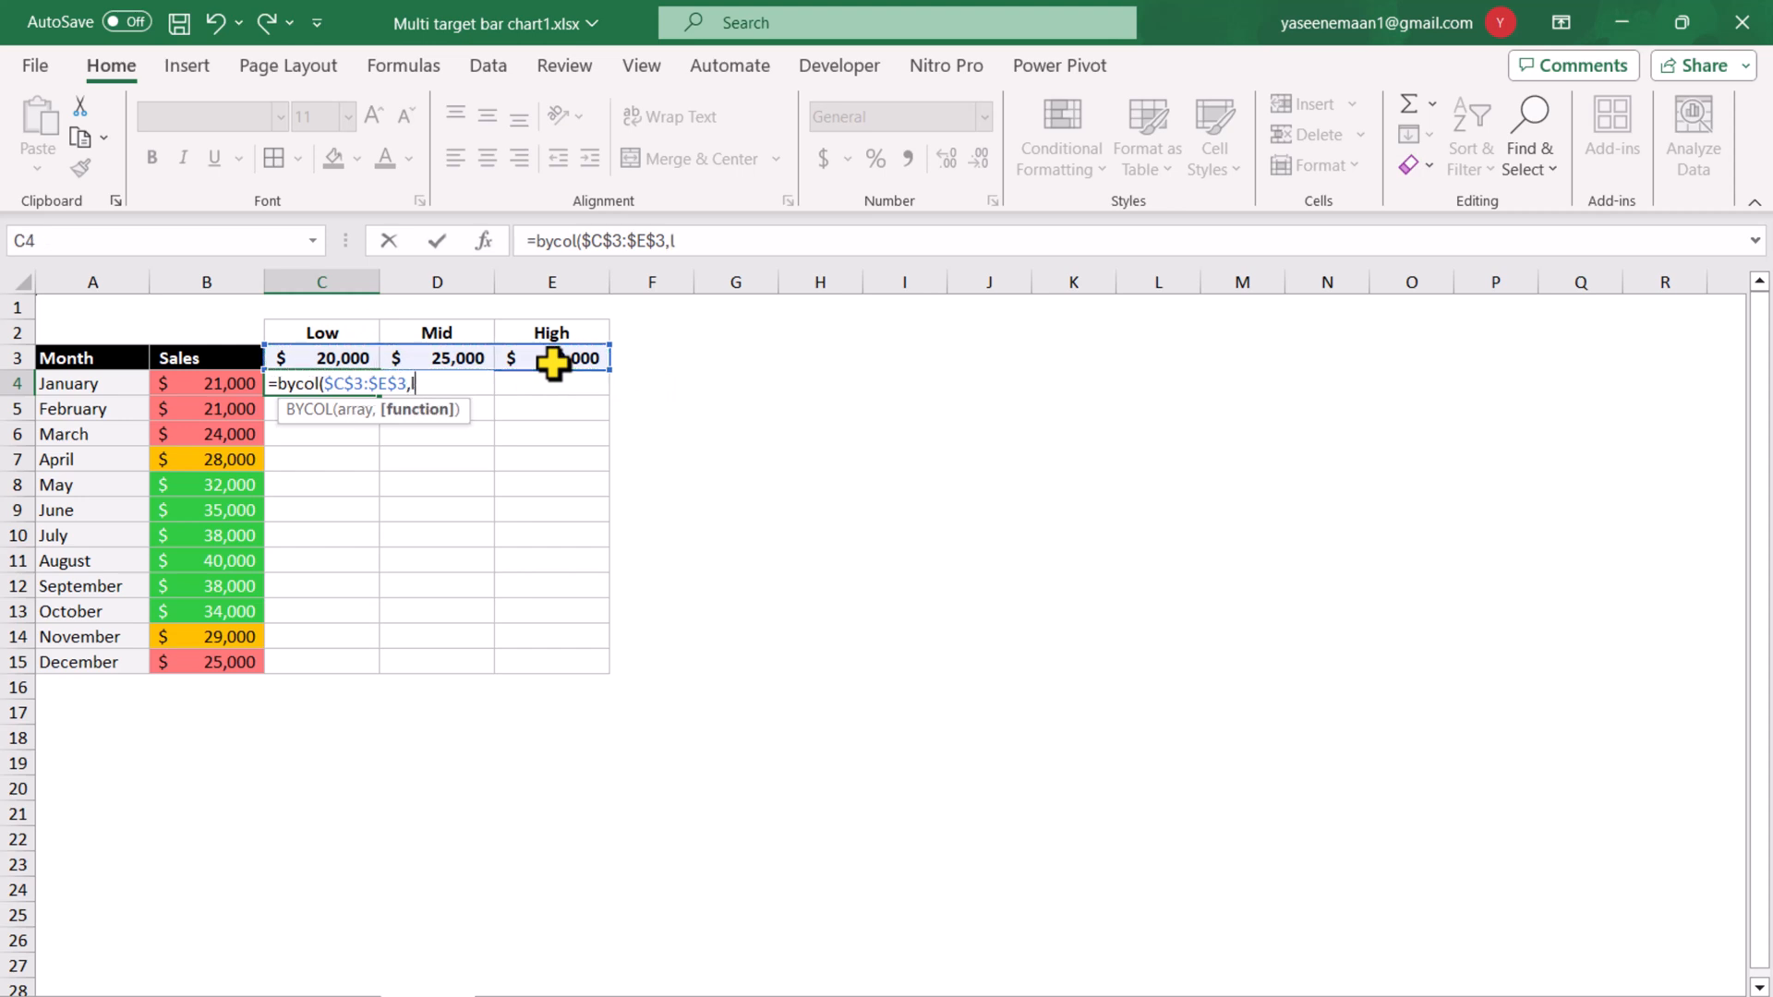
type("lambda(")
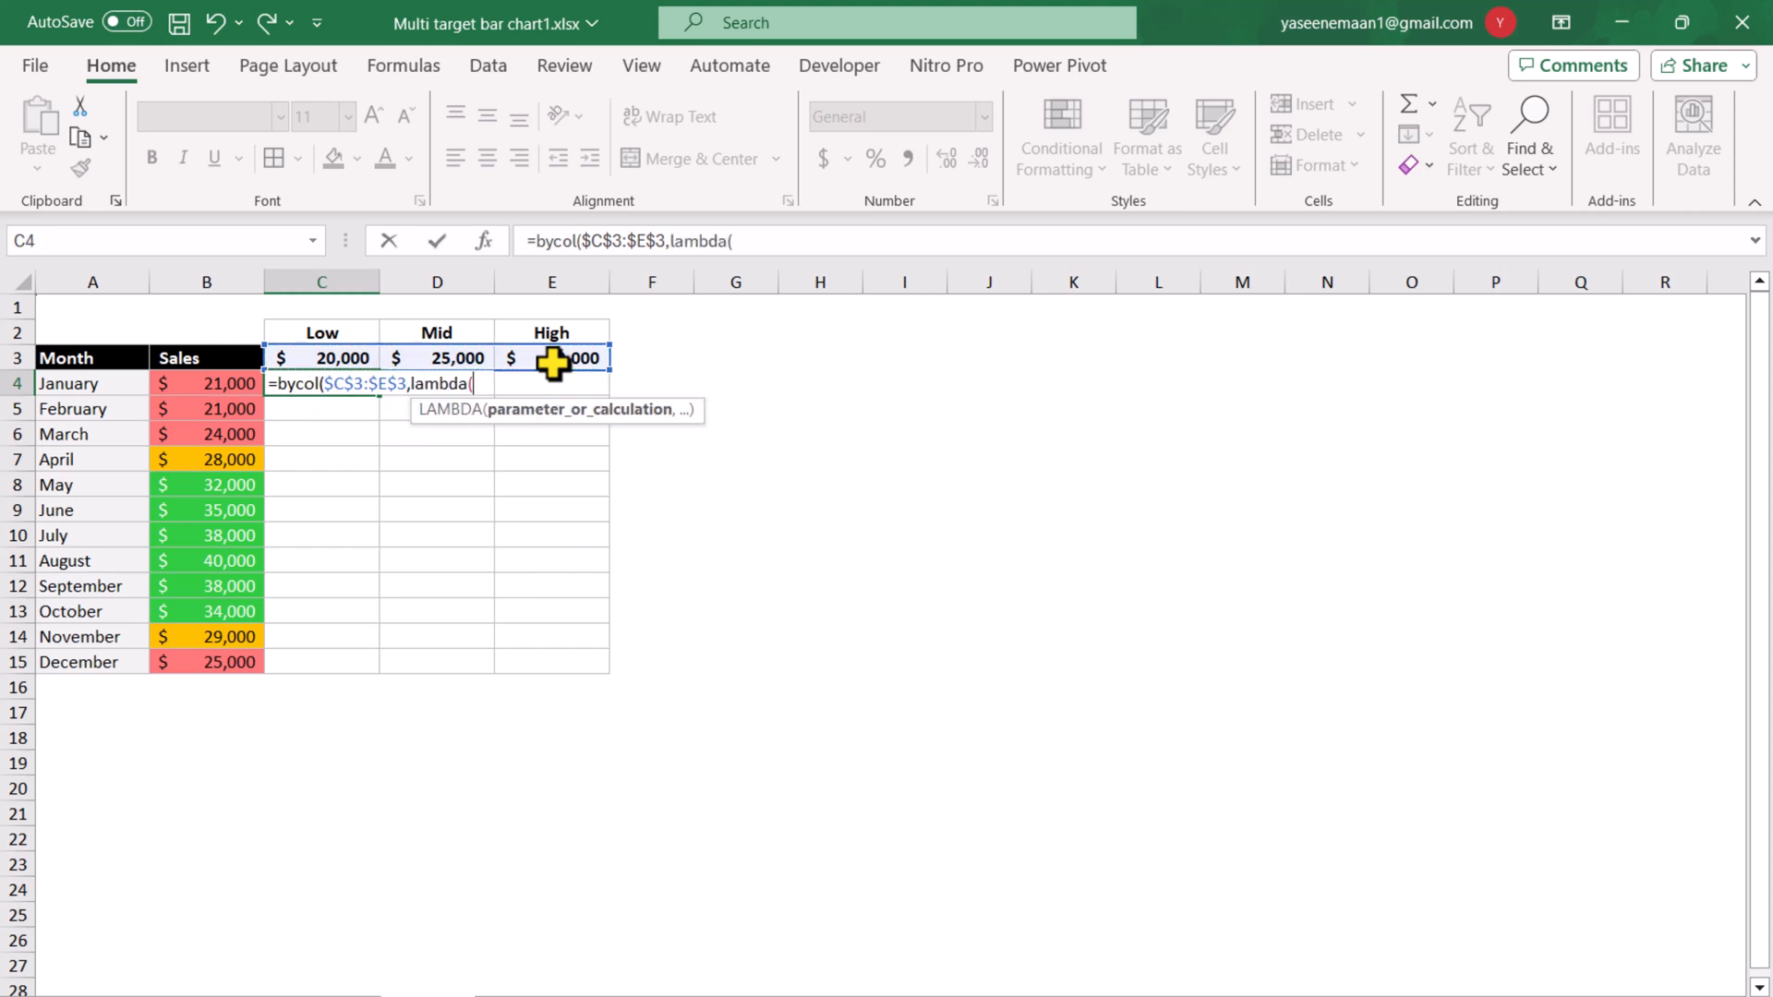
type("x,")
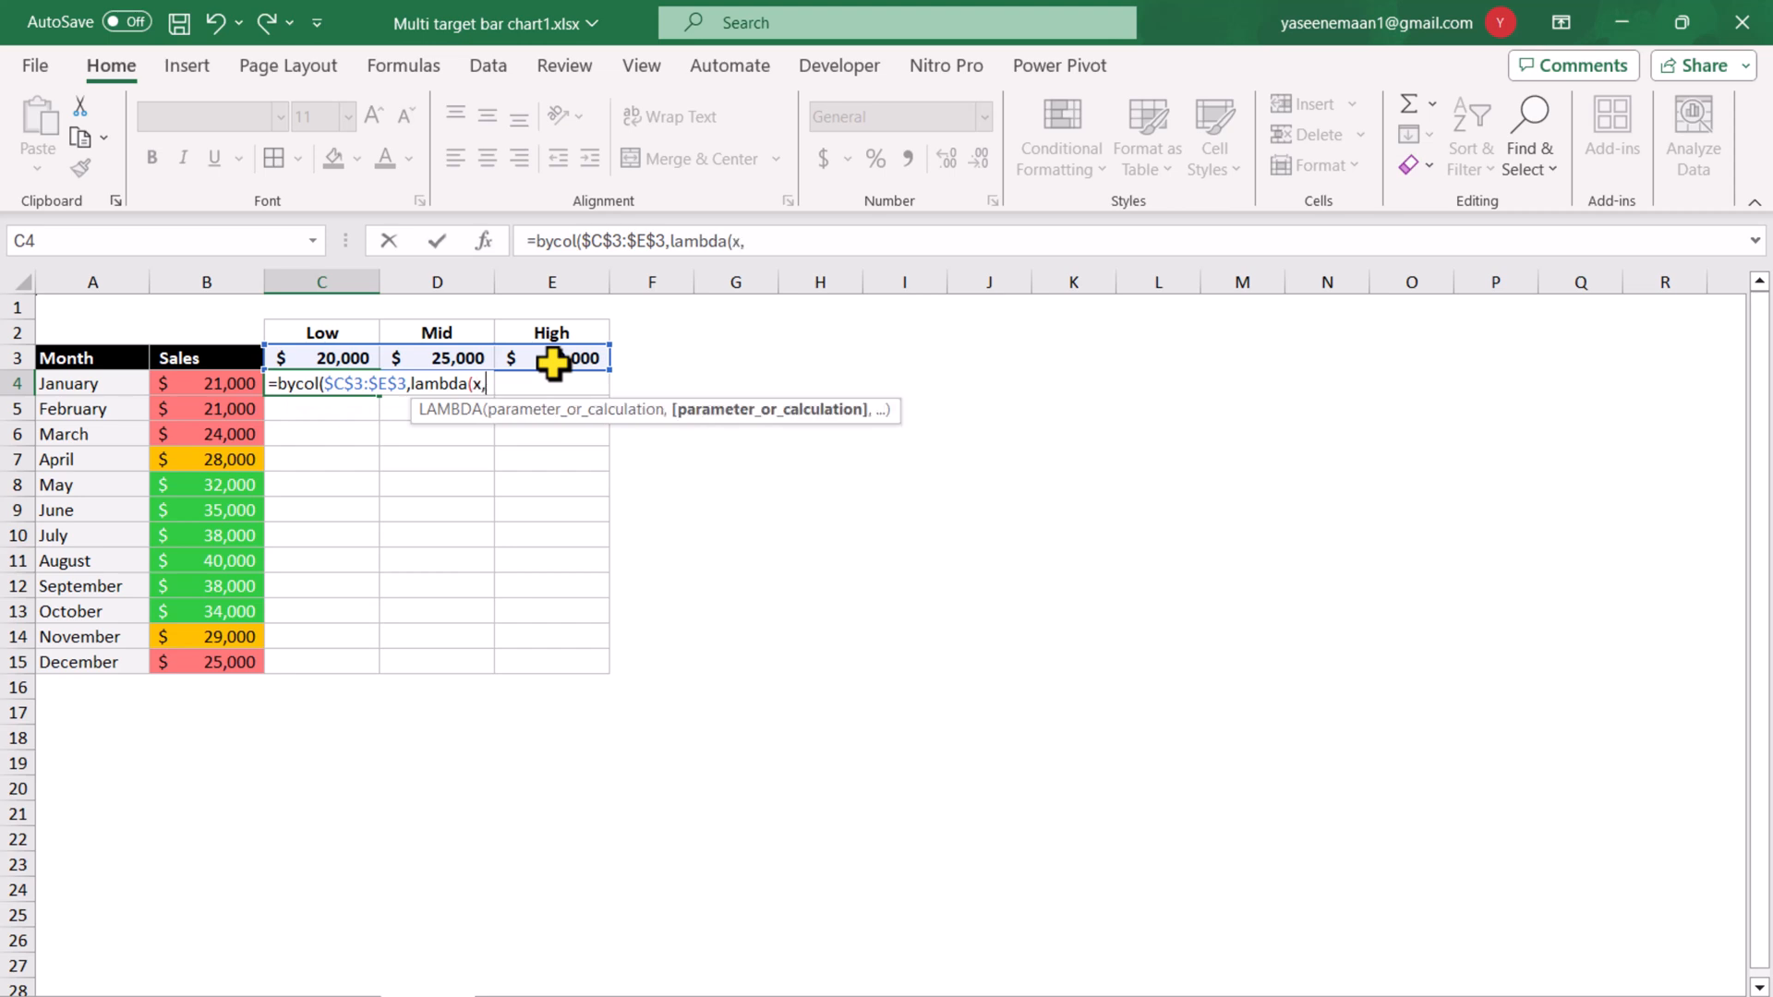
type("if")
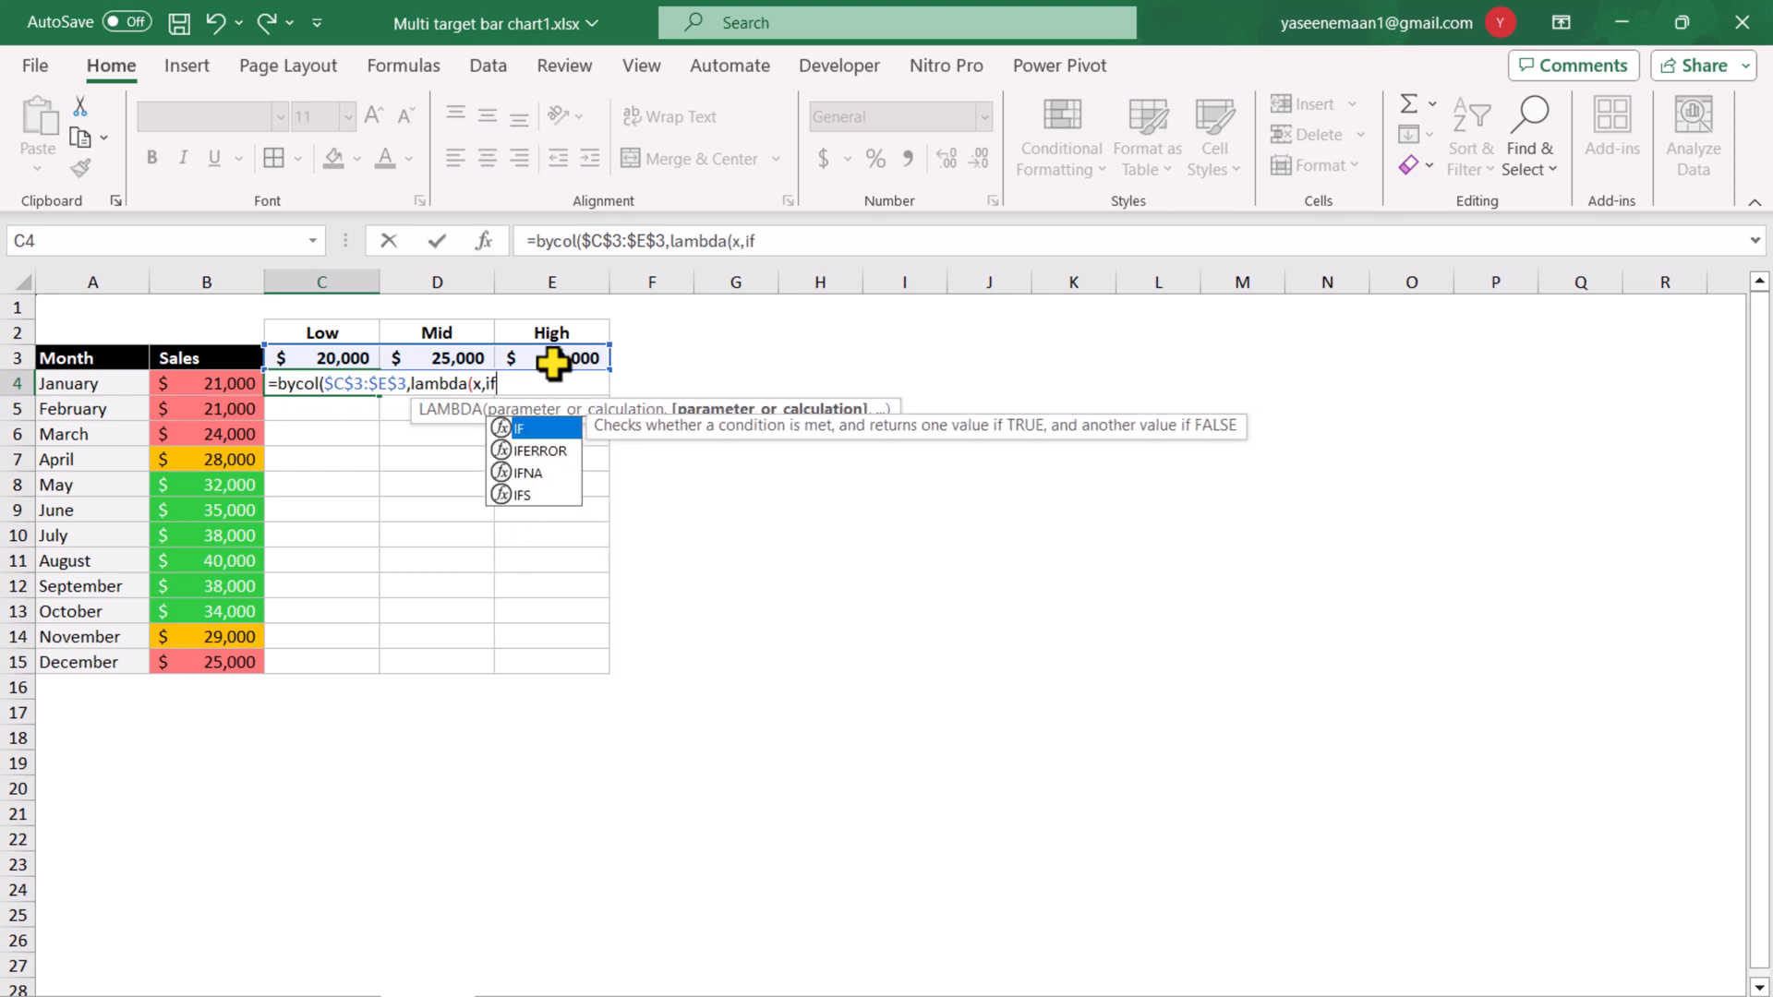
type("(")
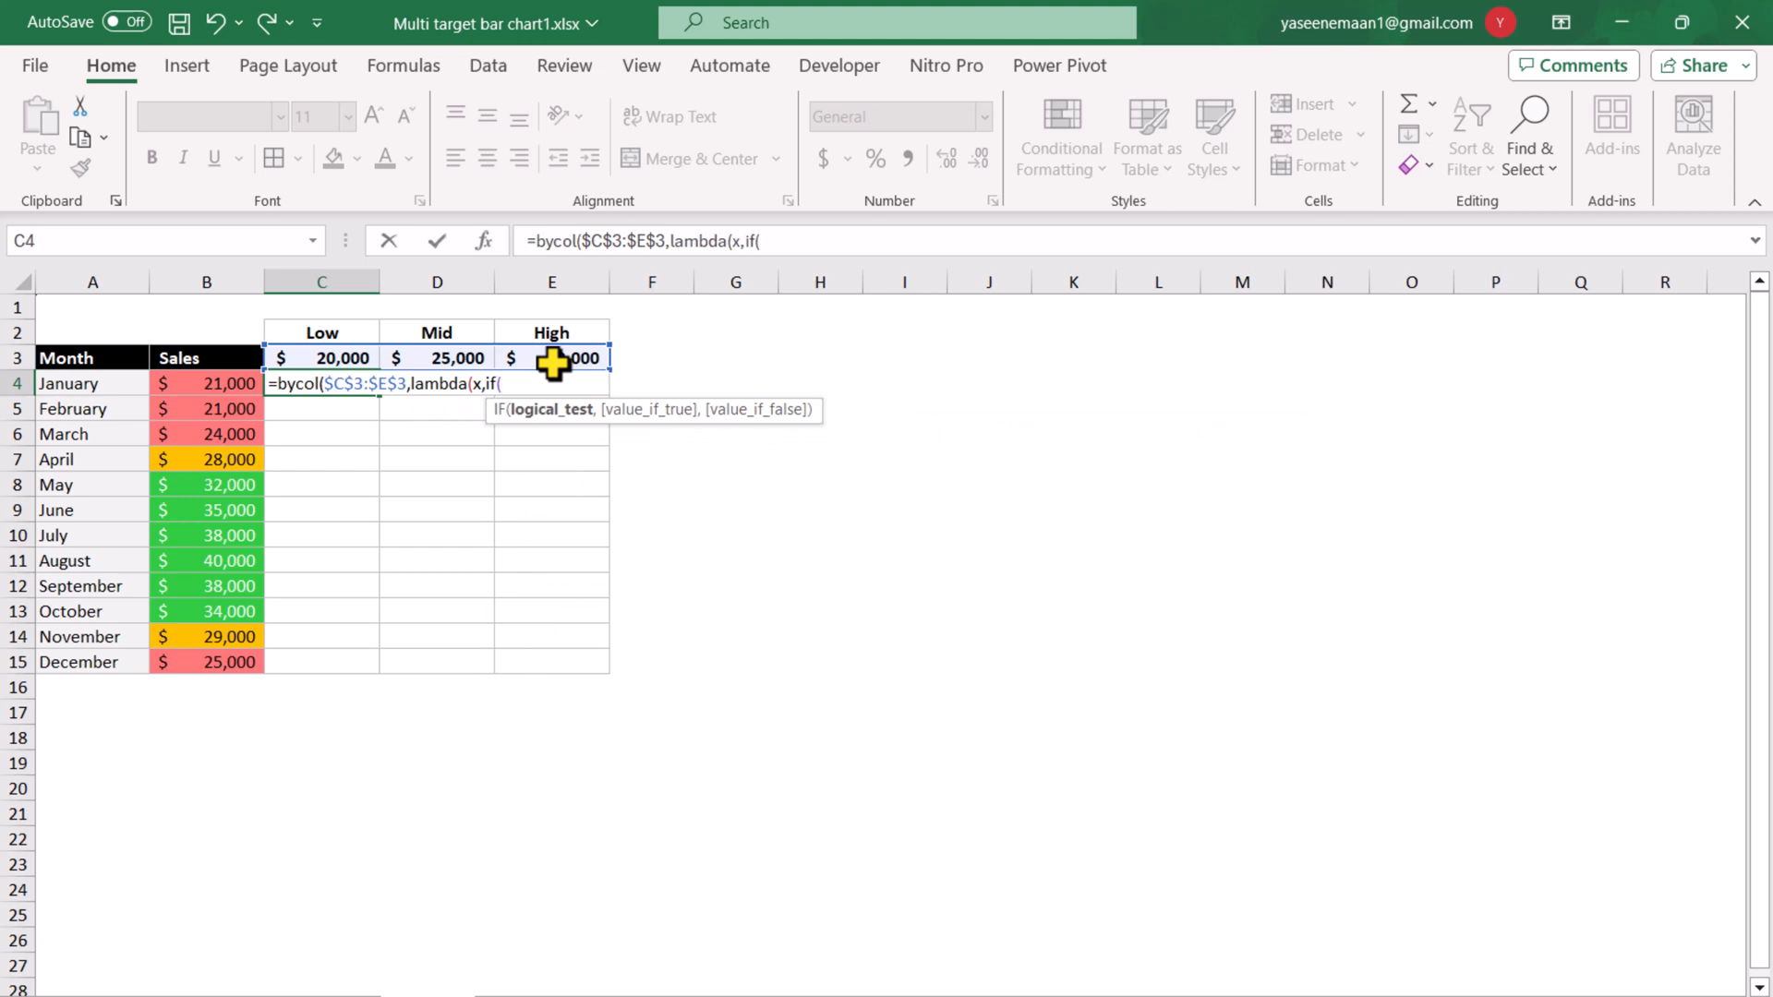
Complete the C4 formula with LAMBDA(x,IF(B4>=x,B4,NA())) as the BYCOL function and enter it.
left_click(205, 388)
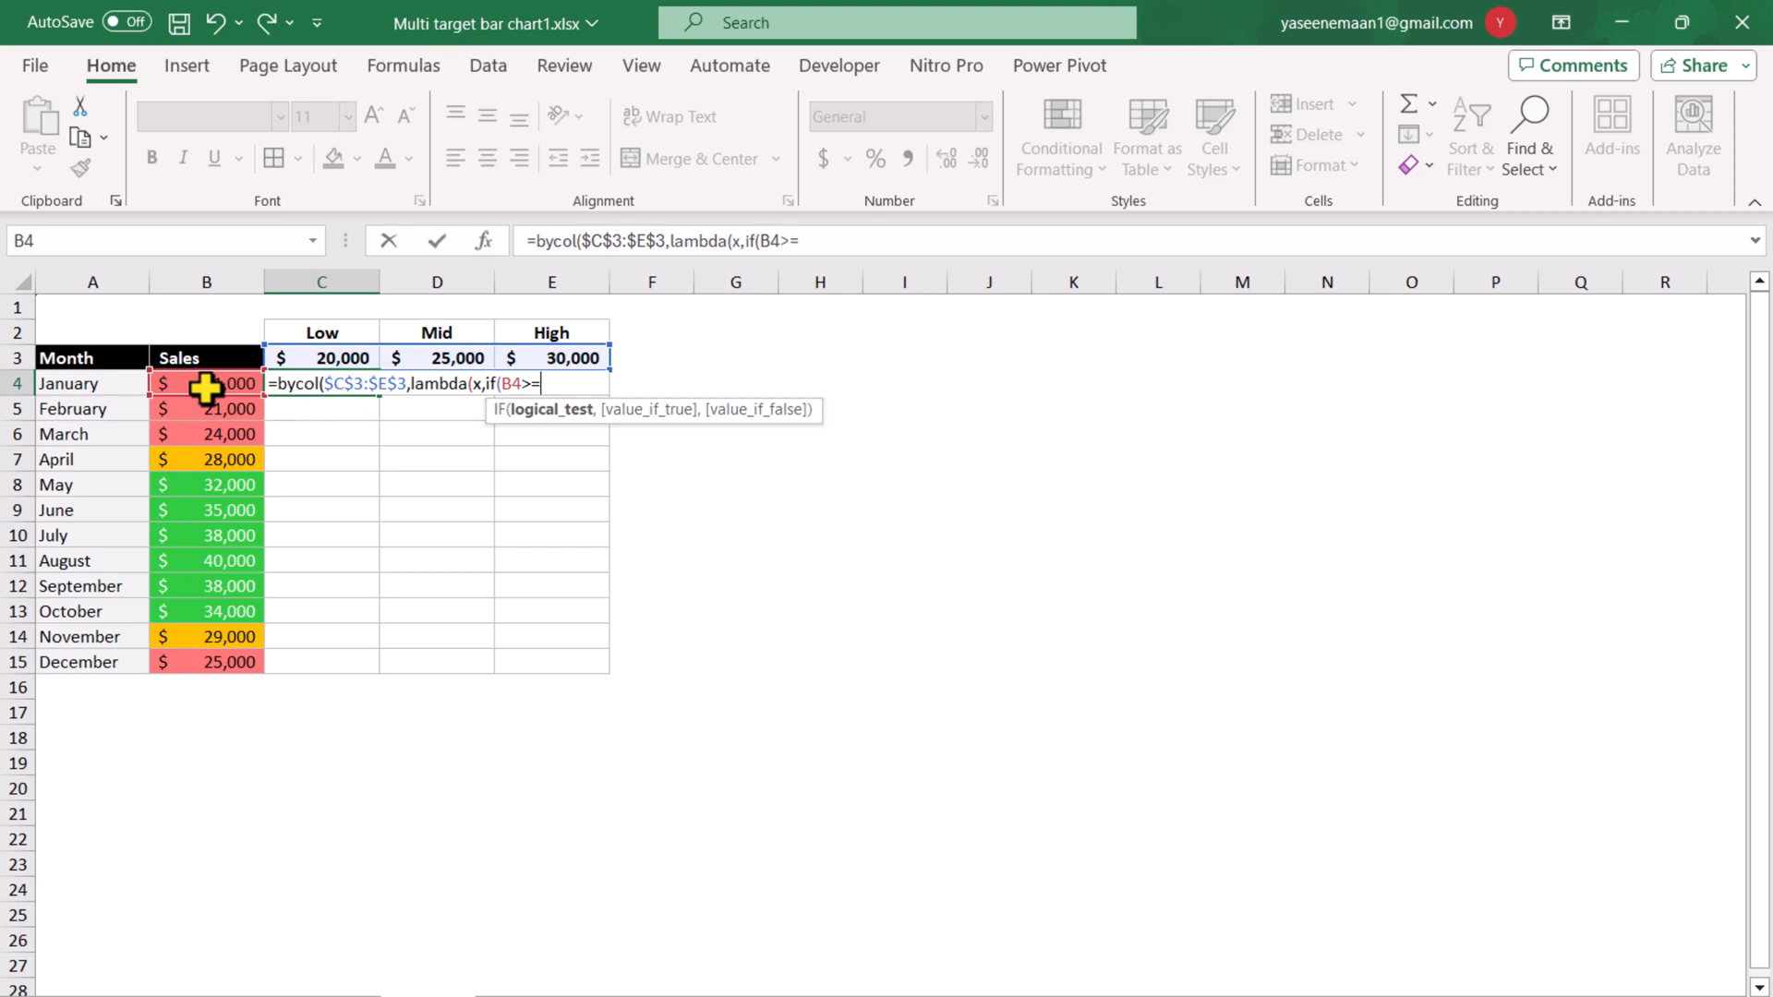
type(">=x,")
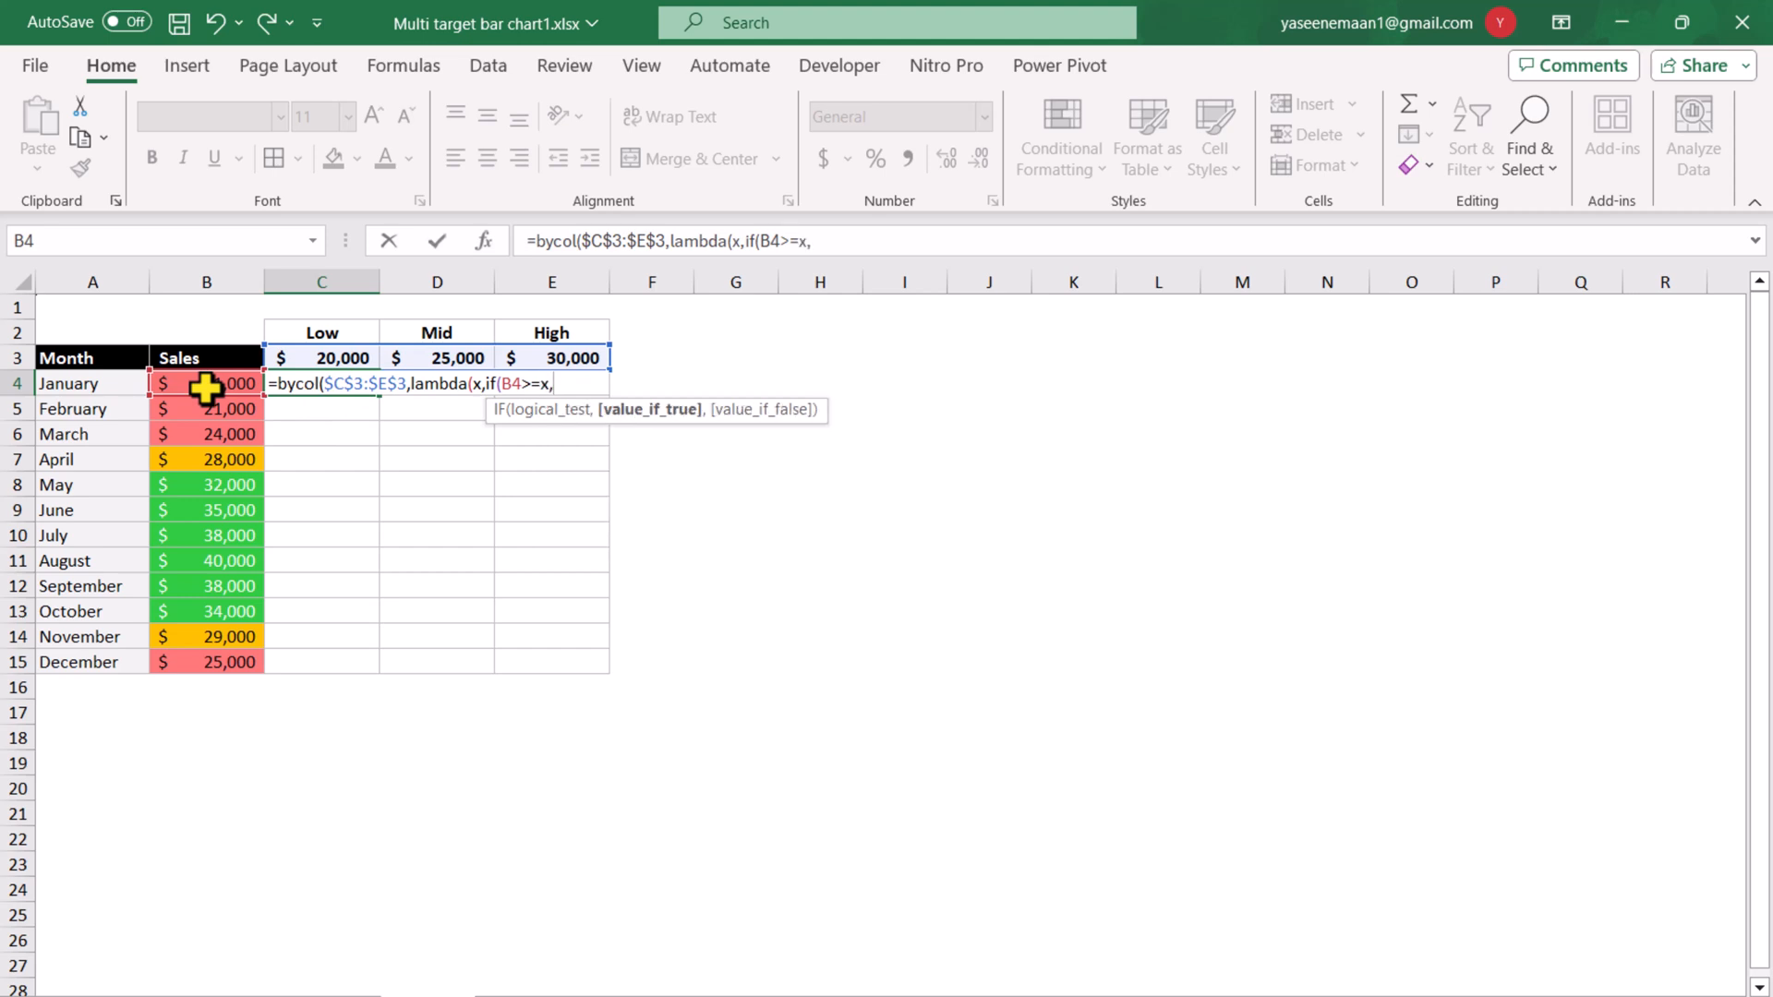
left_click(205, 388)
type(",")
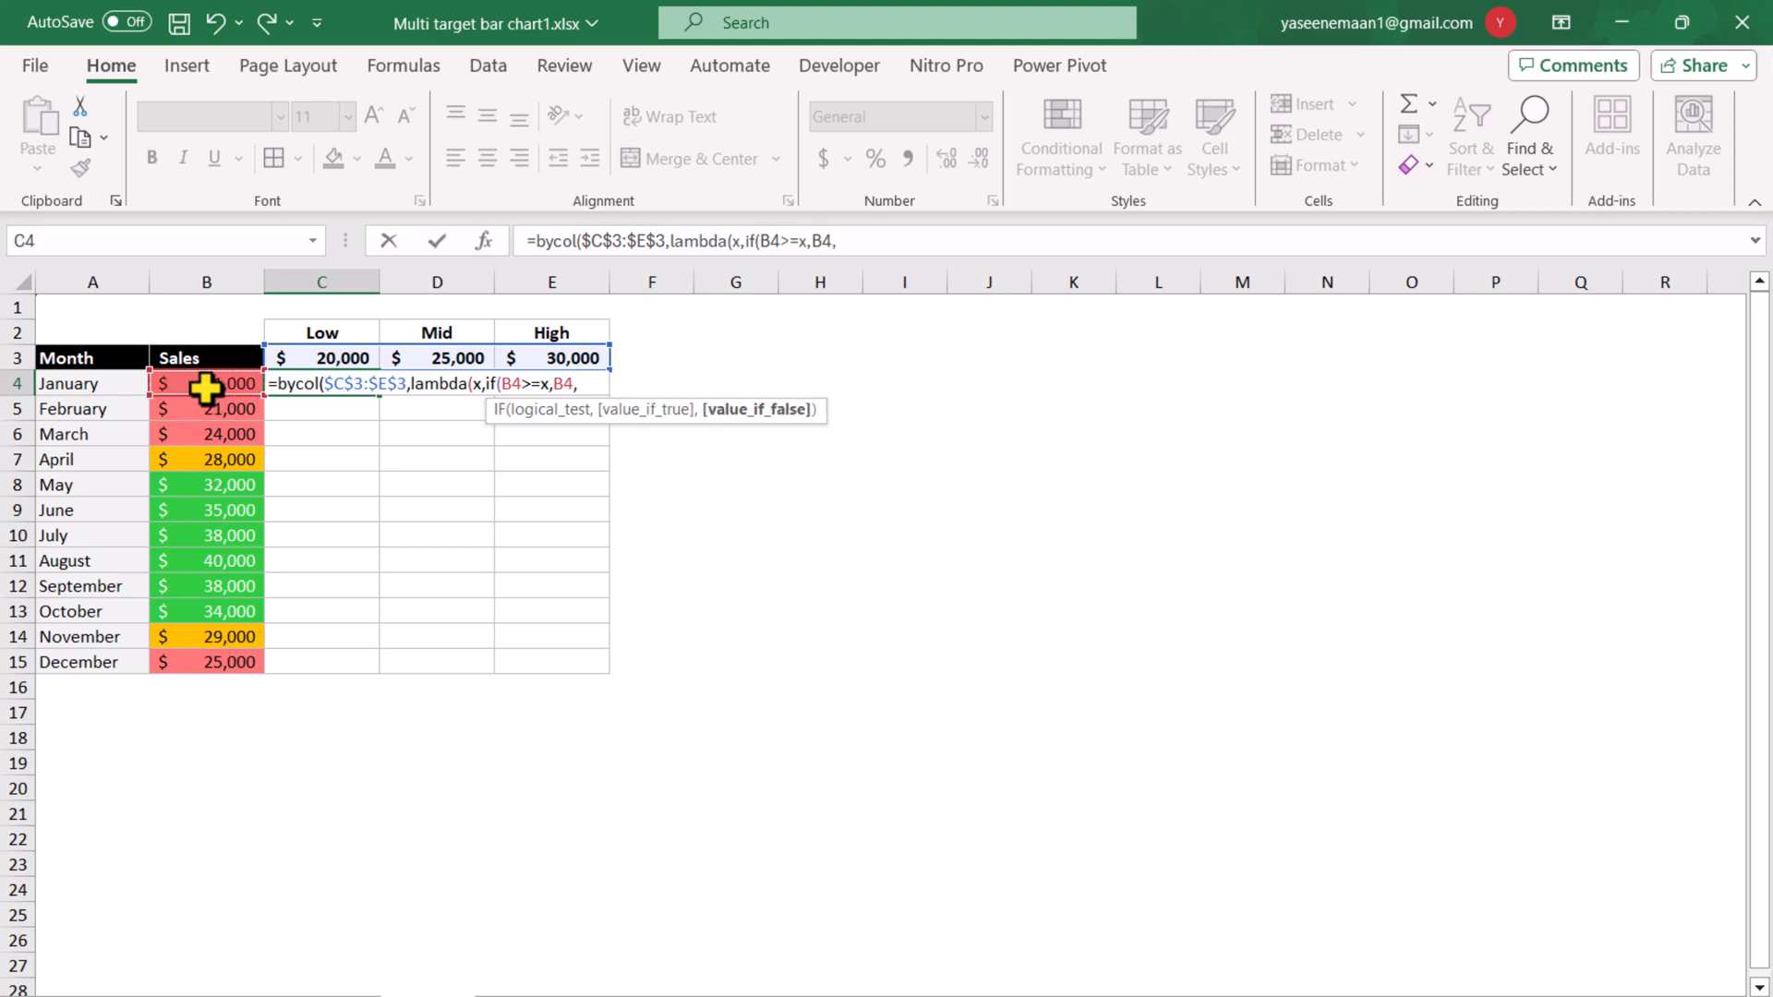
type("na")
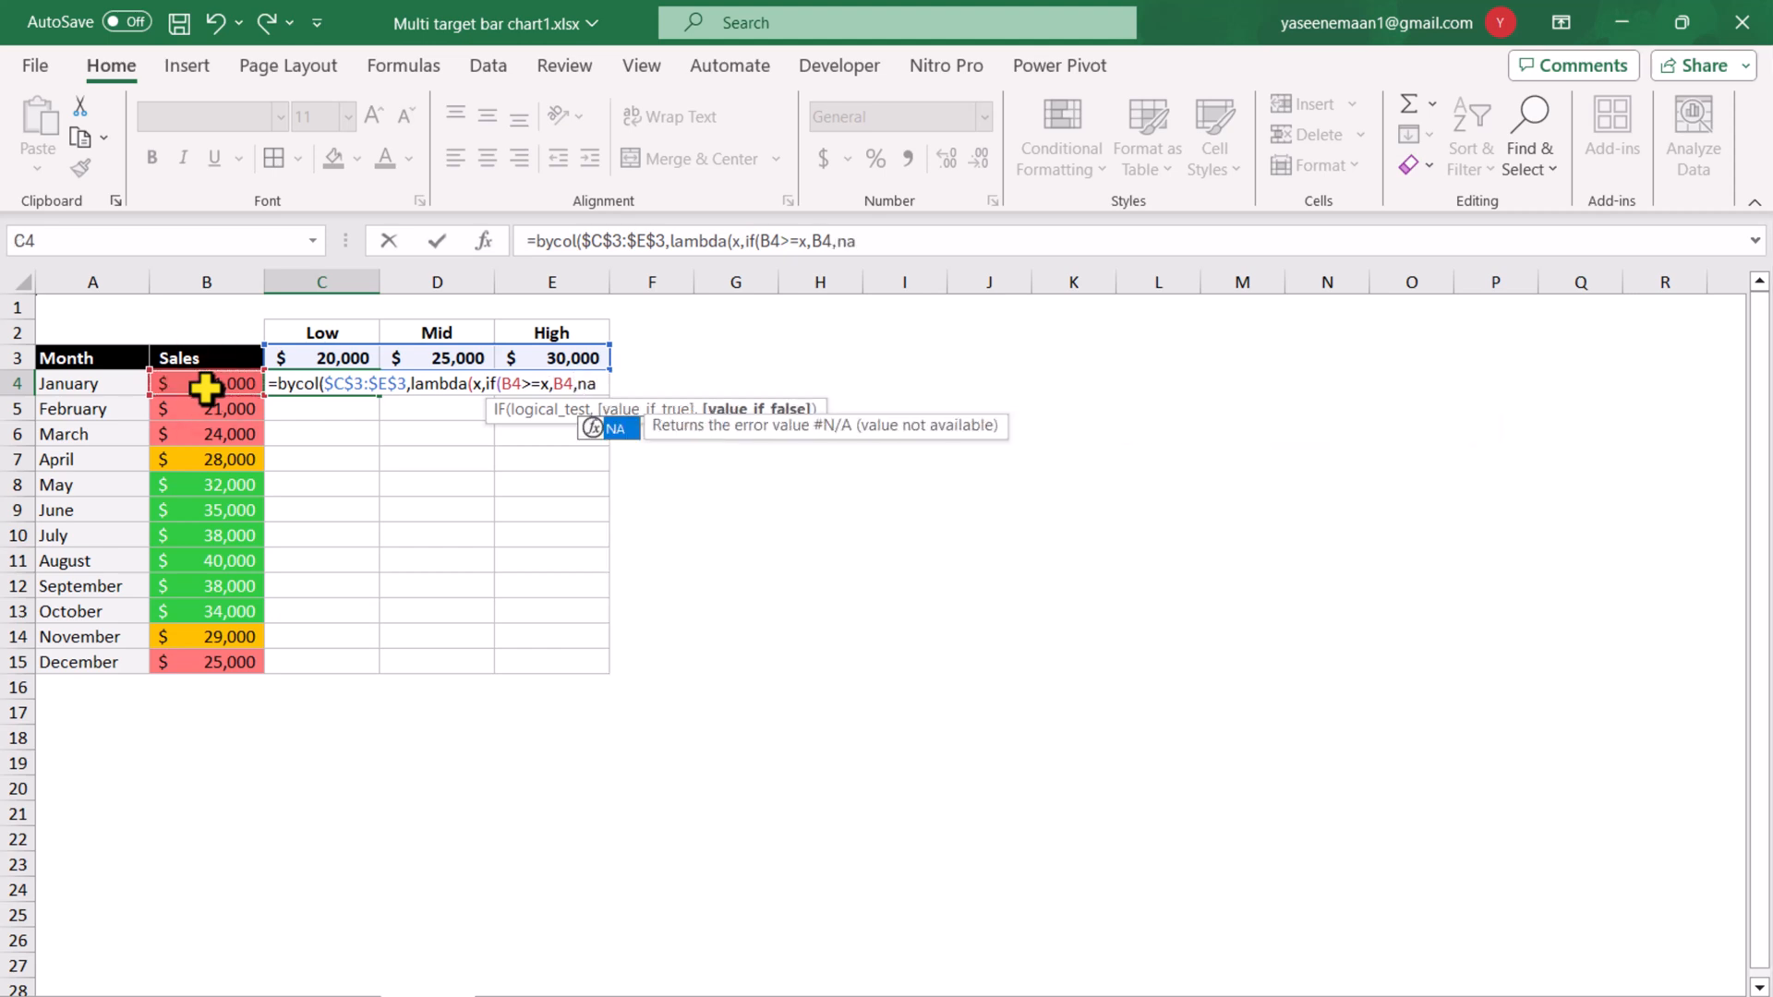
type("()")
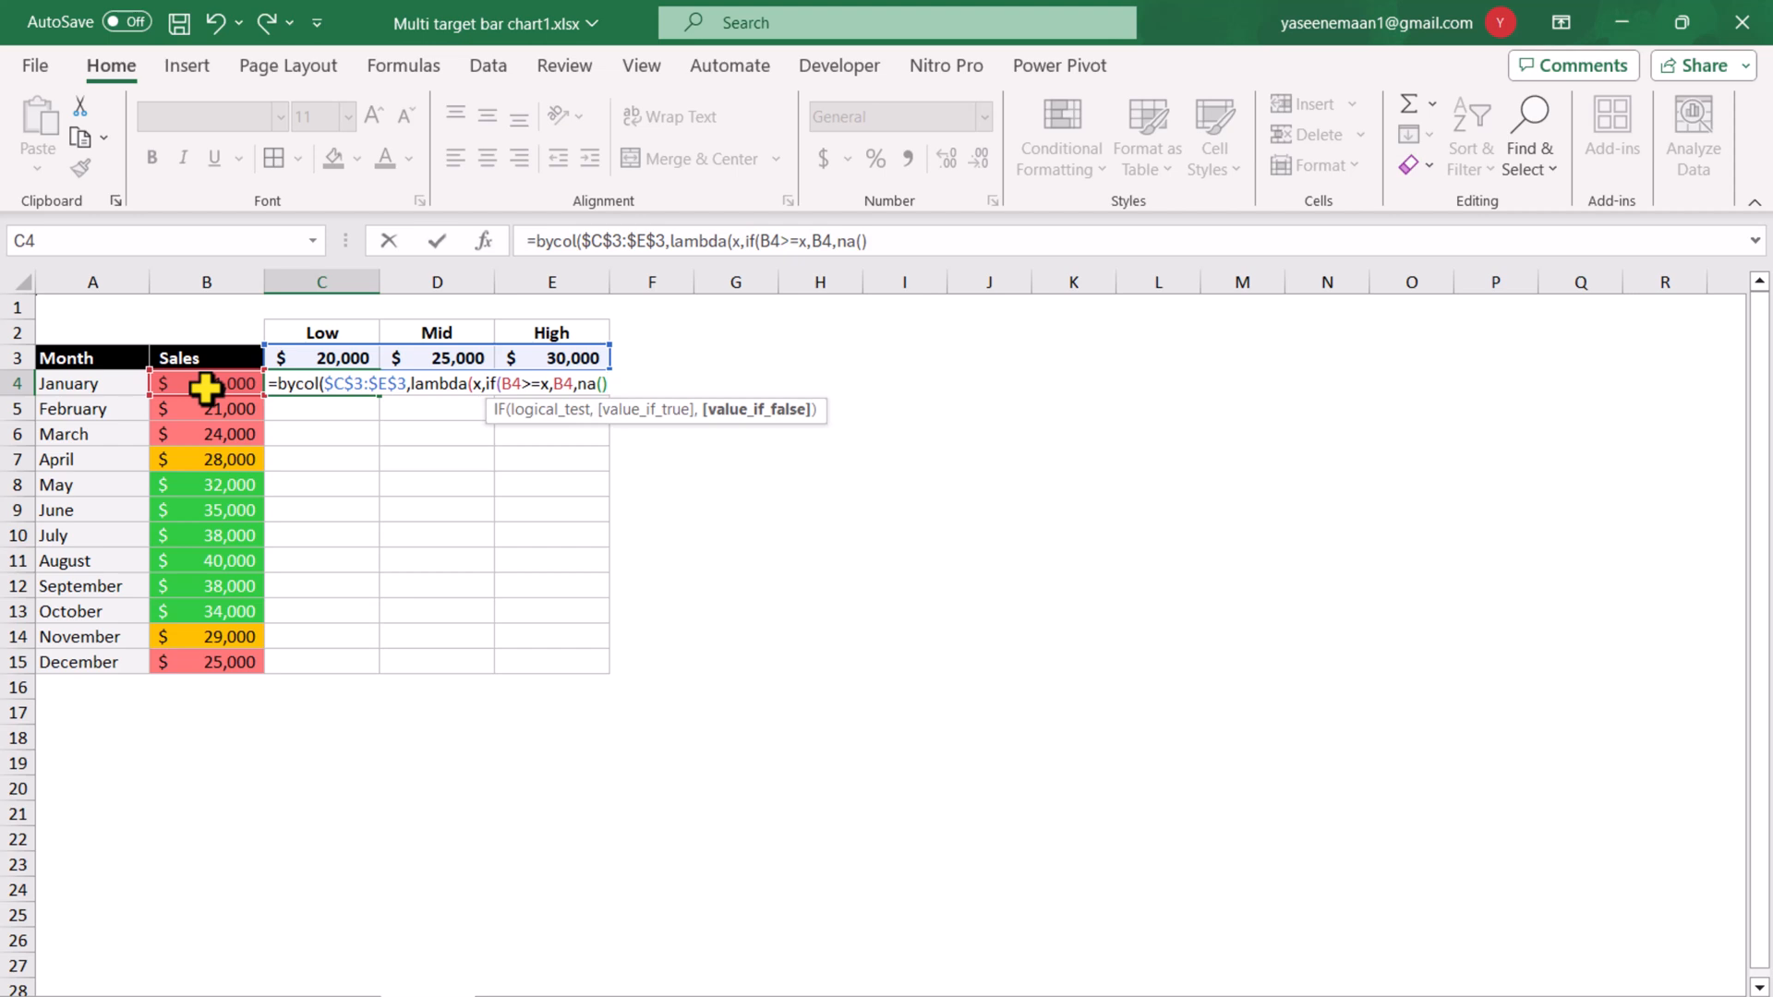
type(")")
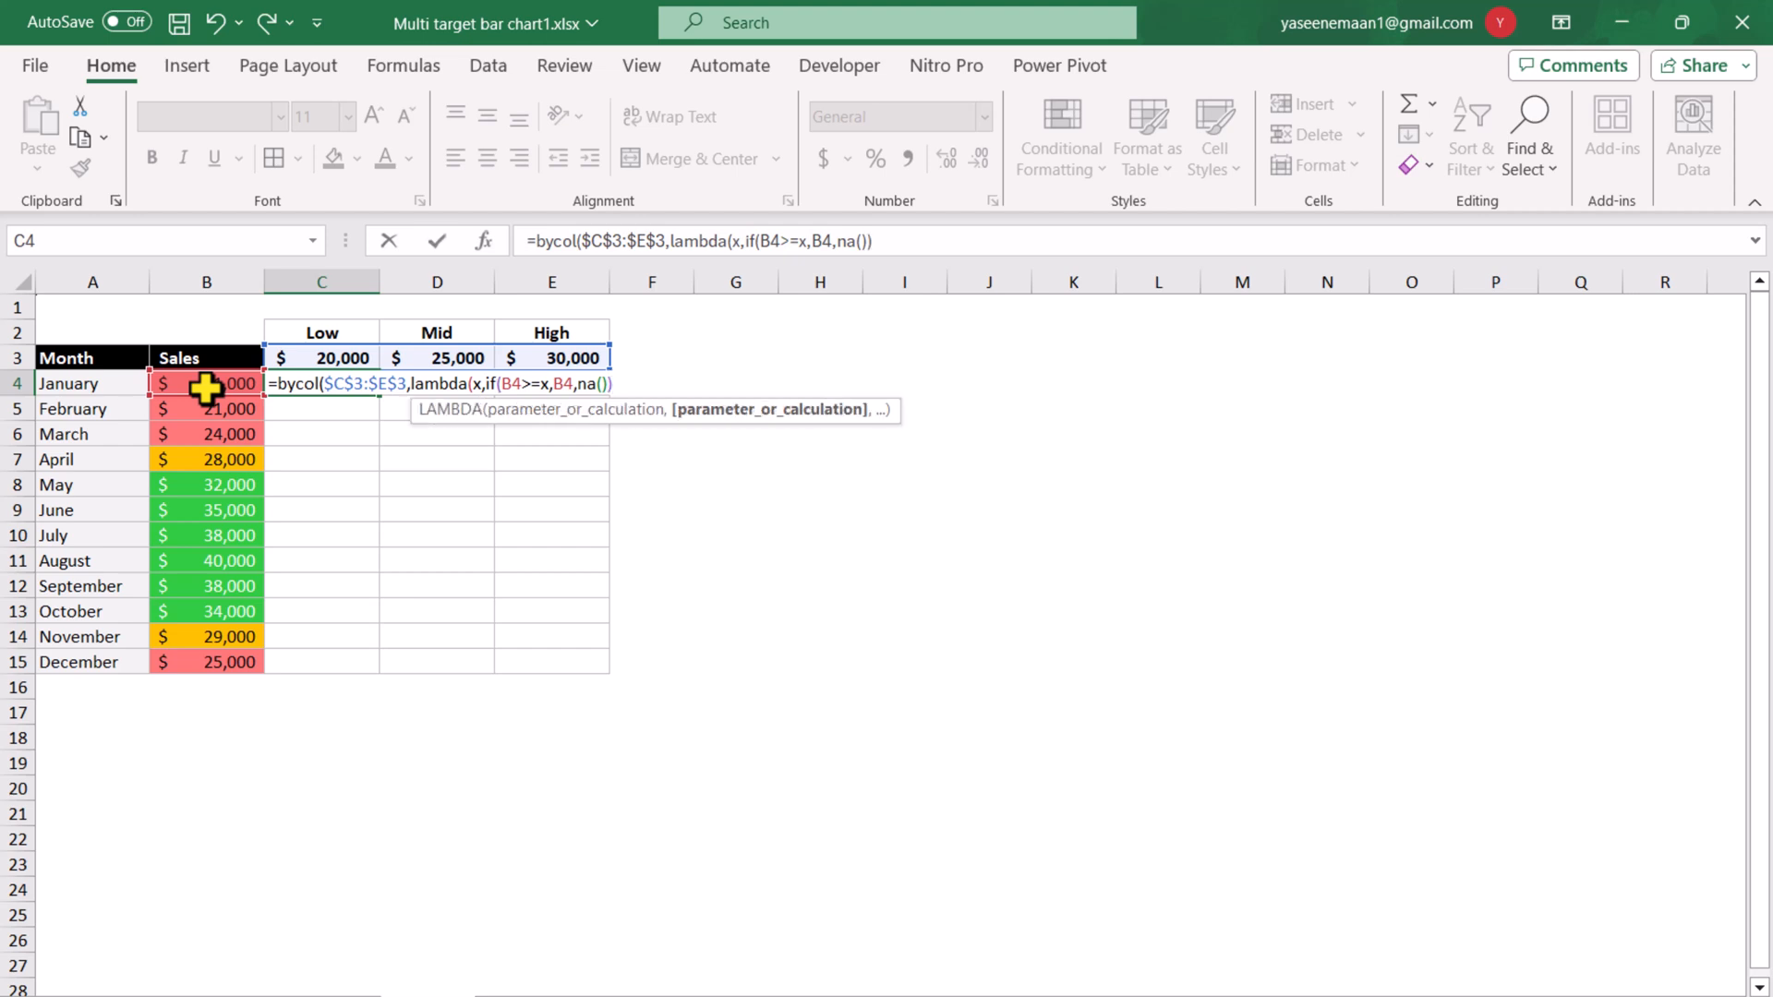
type("))")
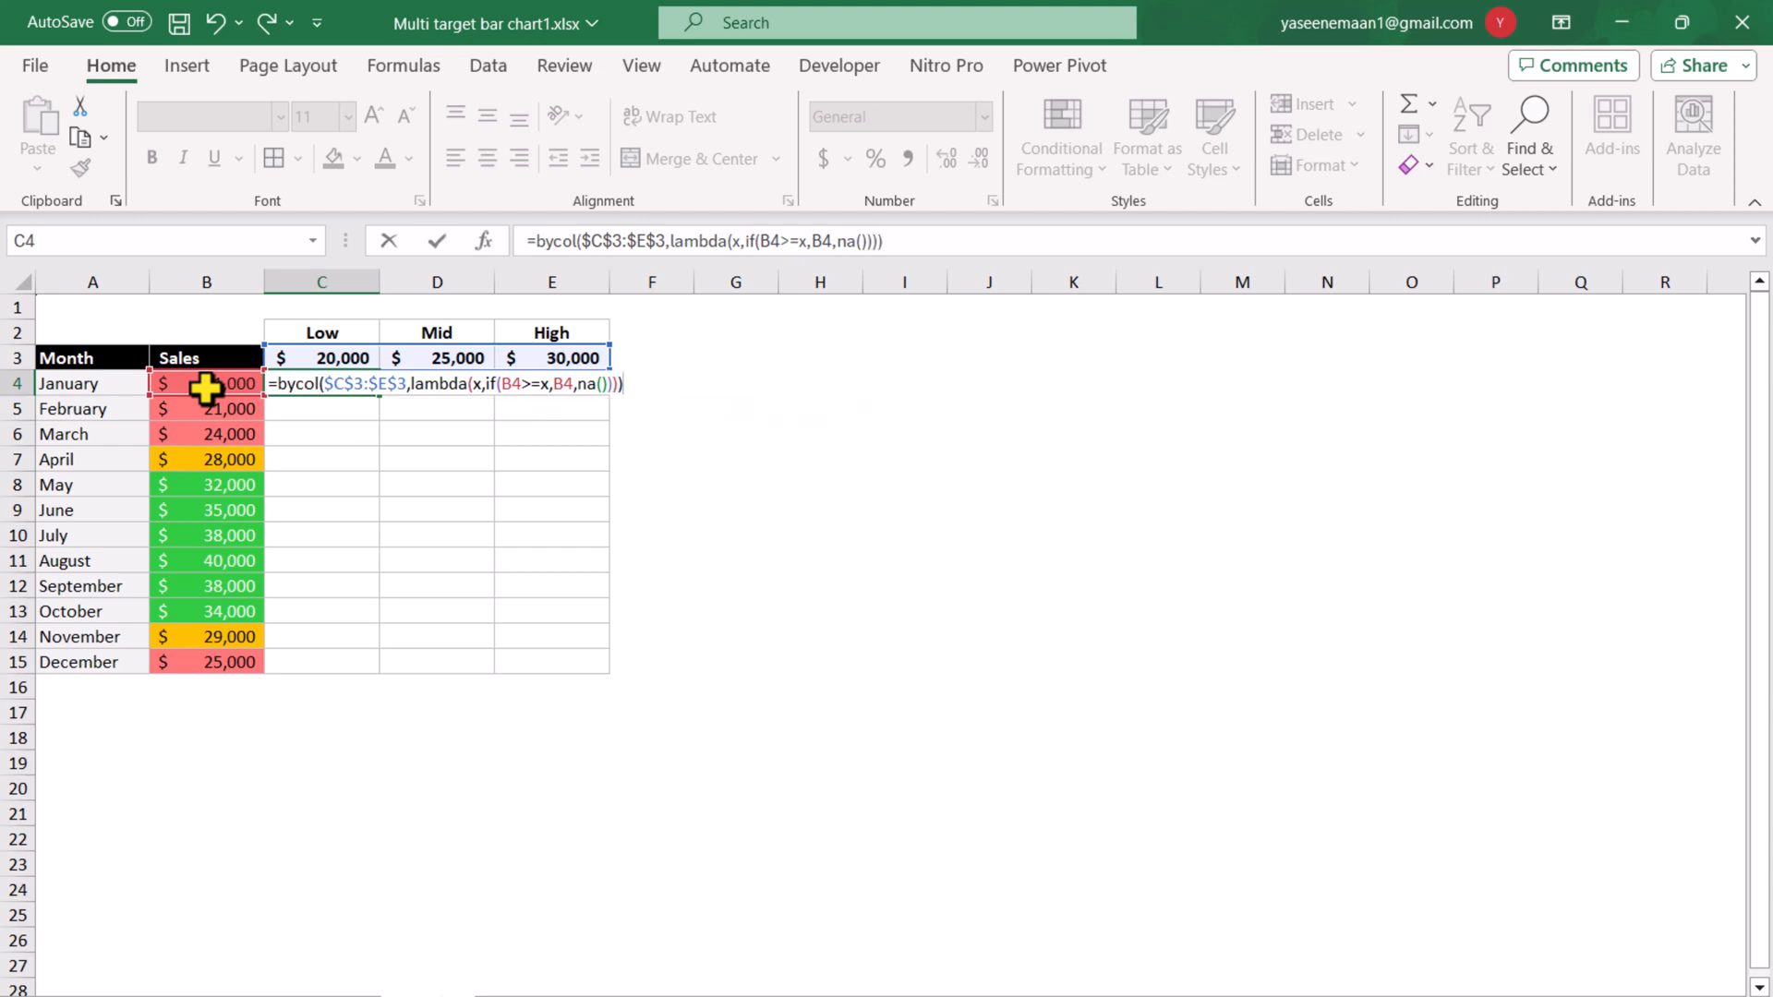
key("Return")
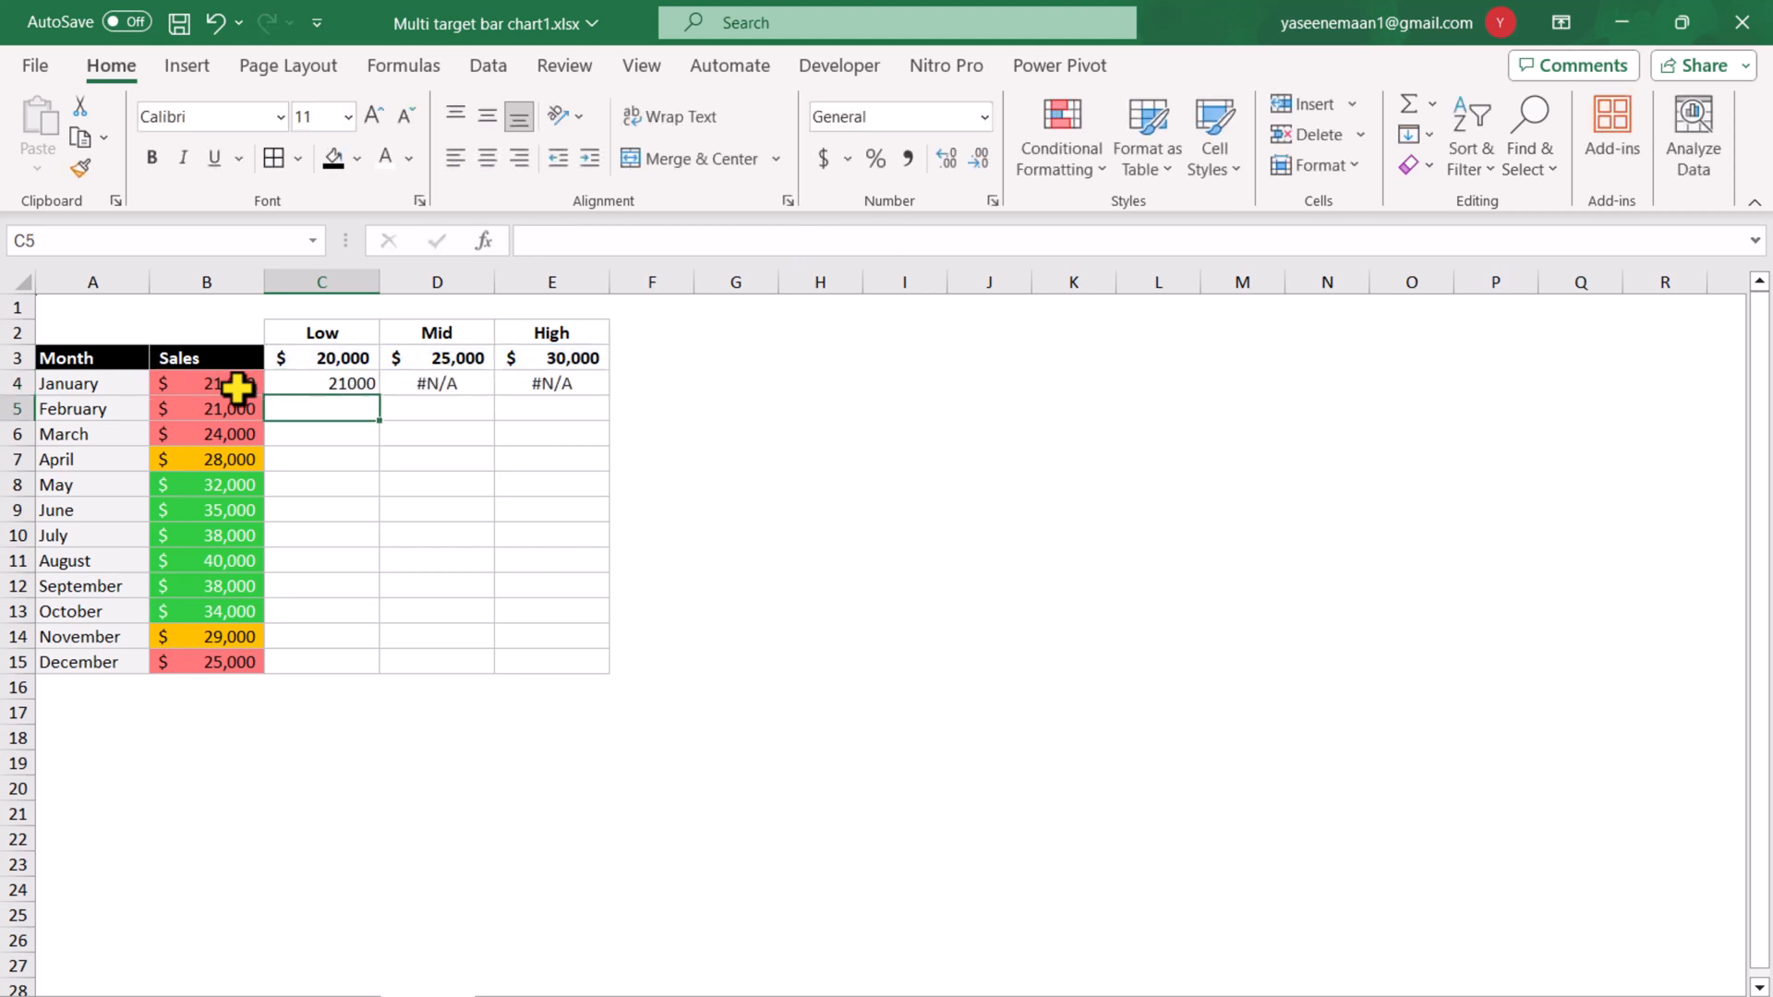
Fill the C4 formula down through C15 and check the copied formula in the April row.
left_click(364, 384)
left_click_drag(375, 395, 381, 682)
left_click(325, 459)
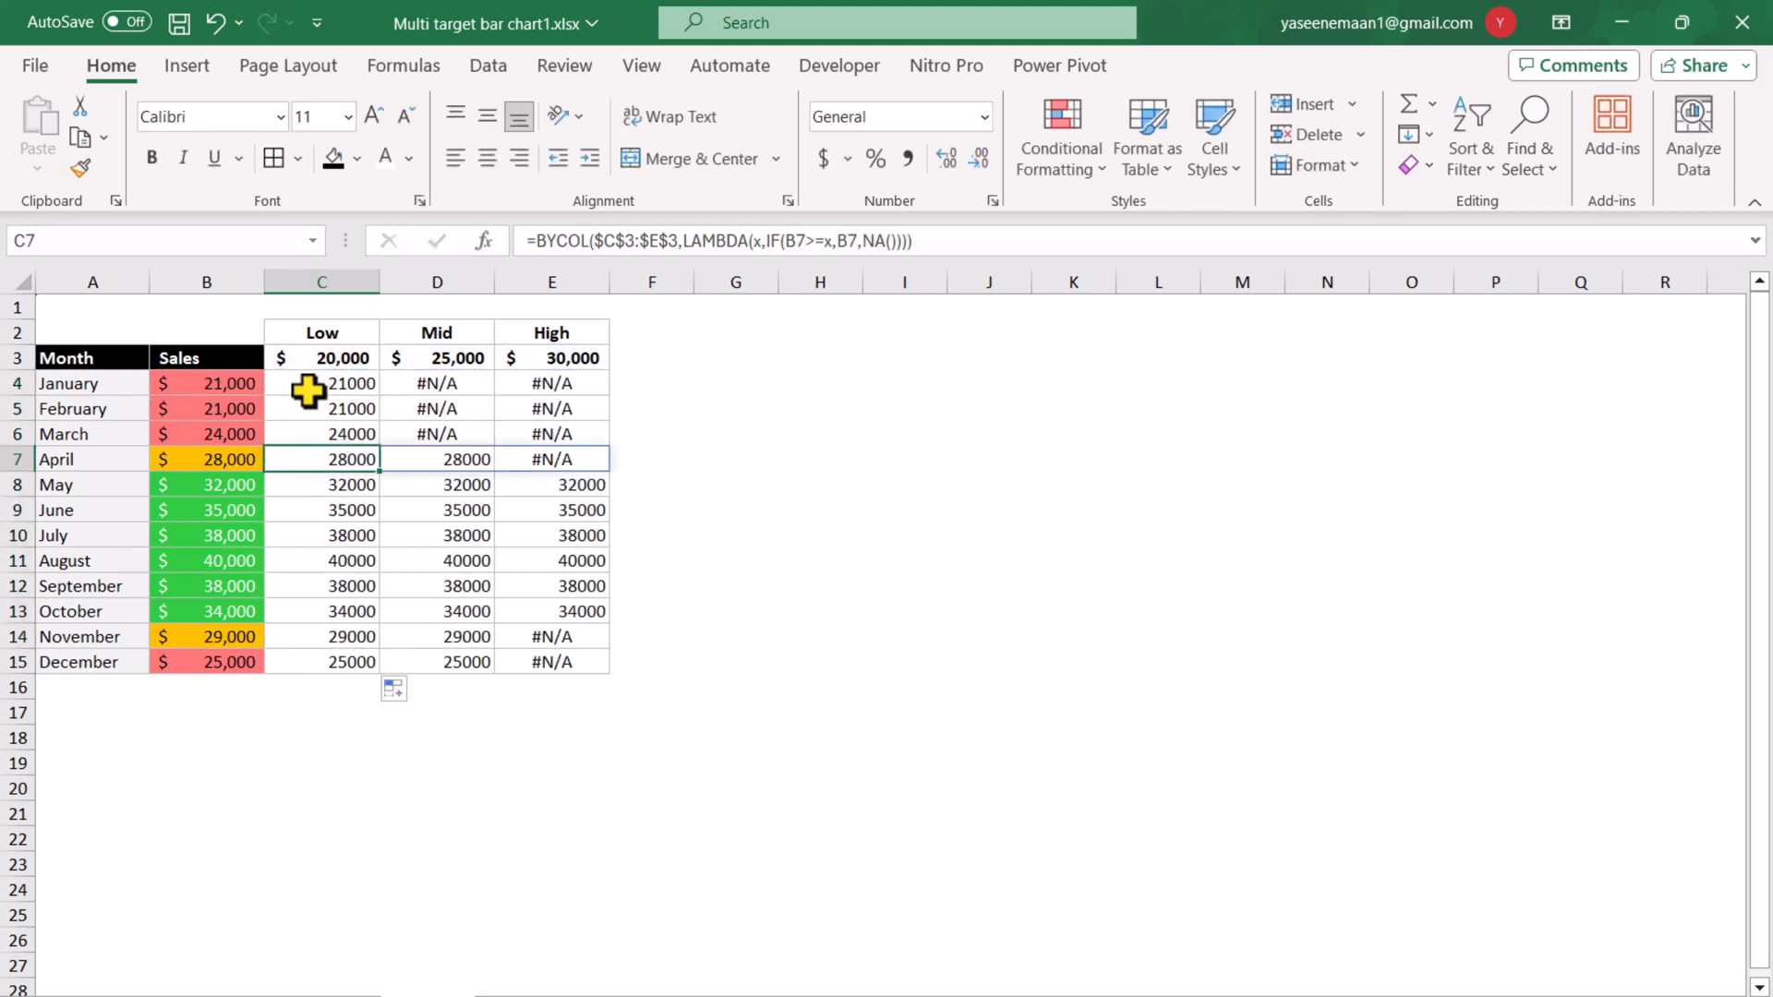
Insert a clustered column chart from the month names in A4:A15 and the threshold values in C4:E15.
left_click_drag(109, 386, 162, 663)
left_click_drag(334, 386, 535, 666)
left_click(177, 68)
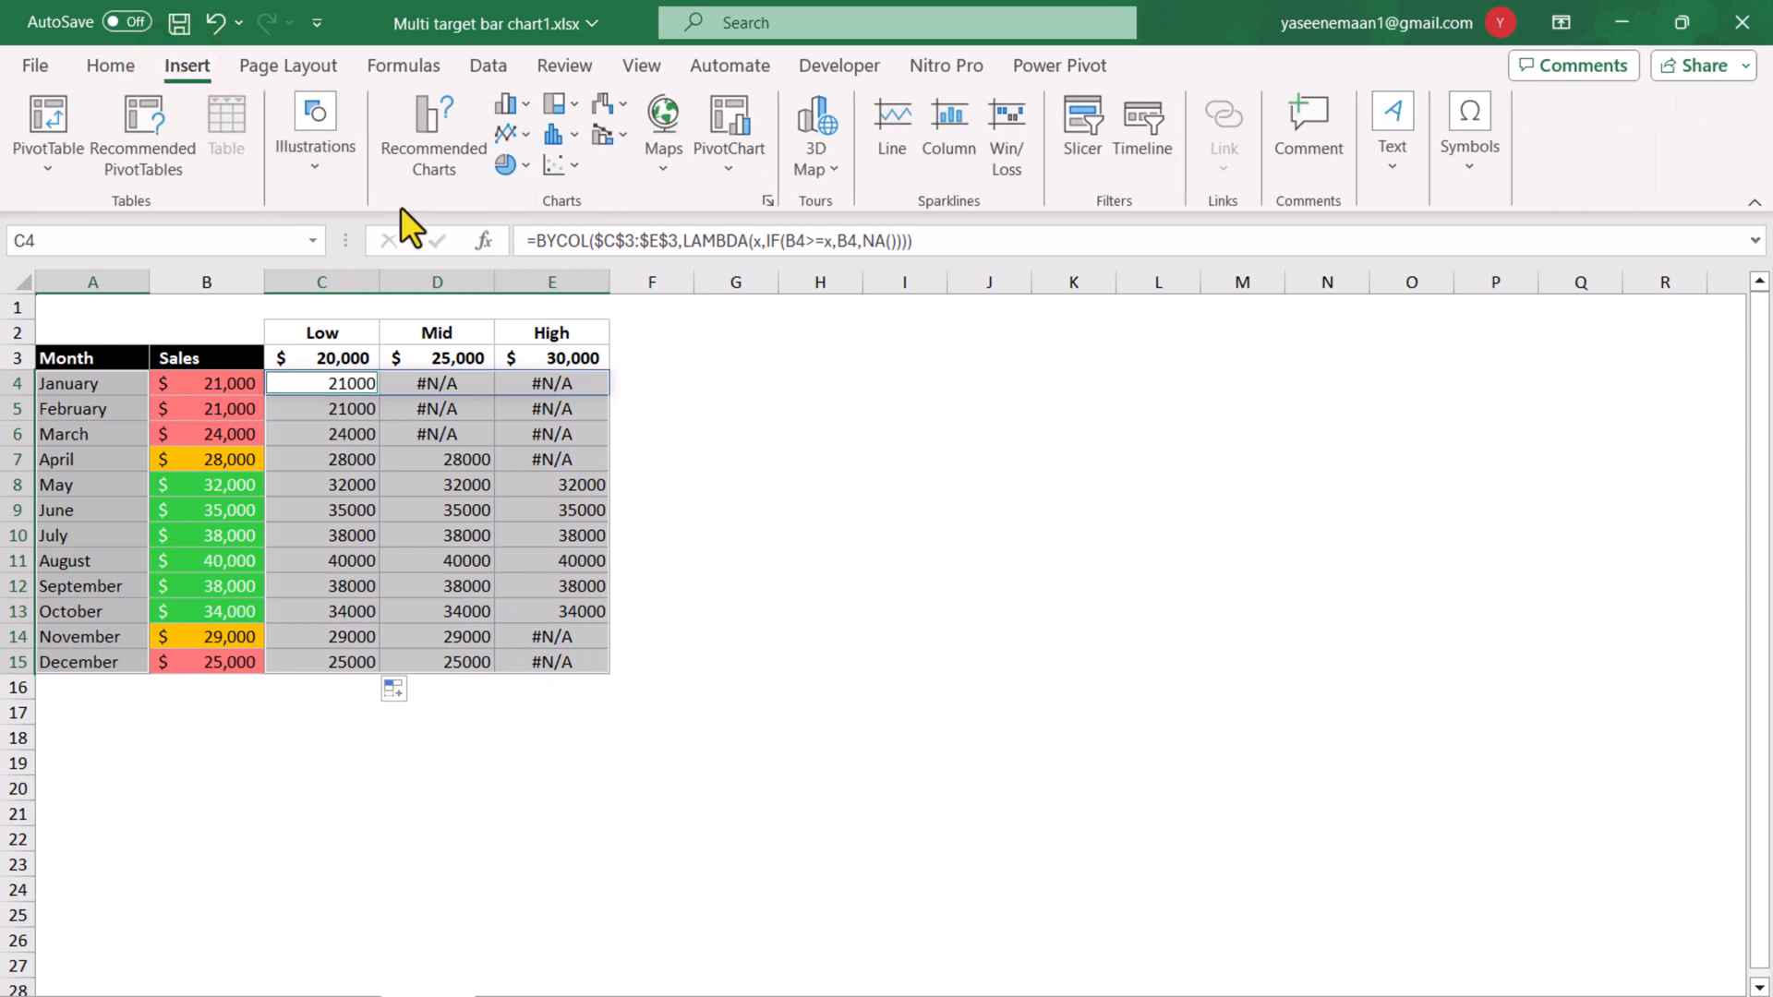
left_click(440, 154)
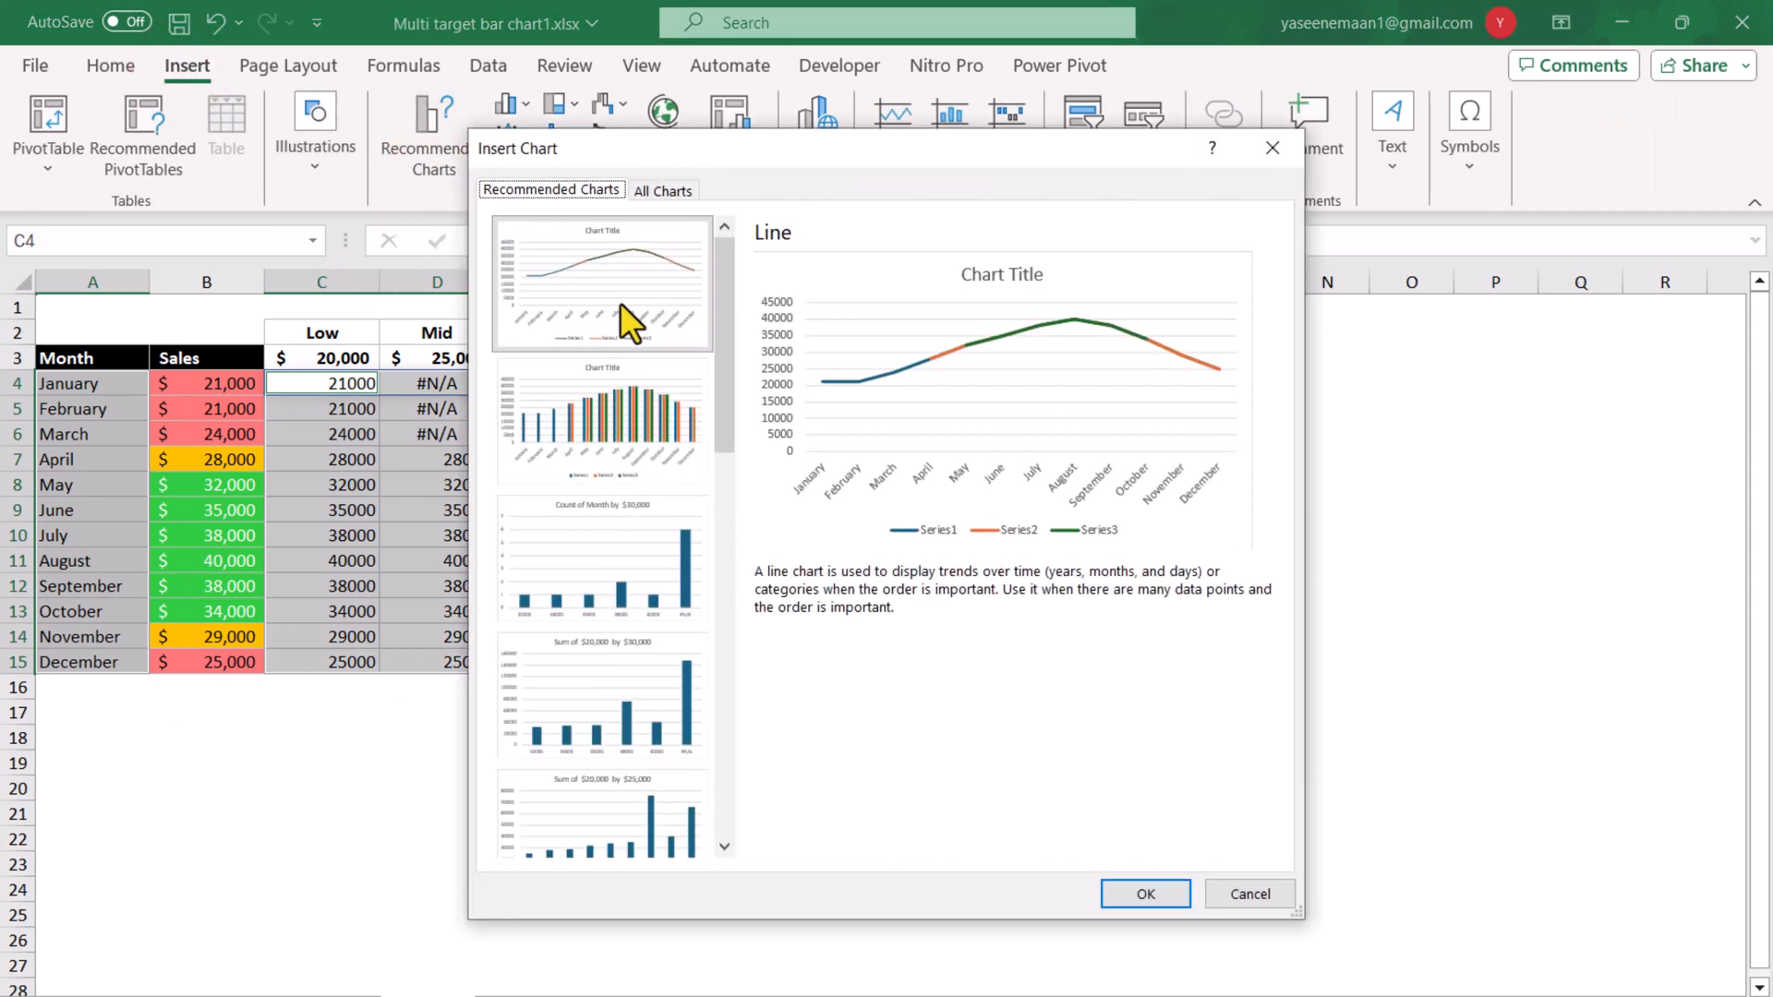
left_click(658, 192)
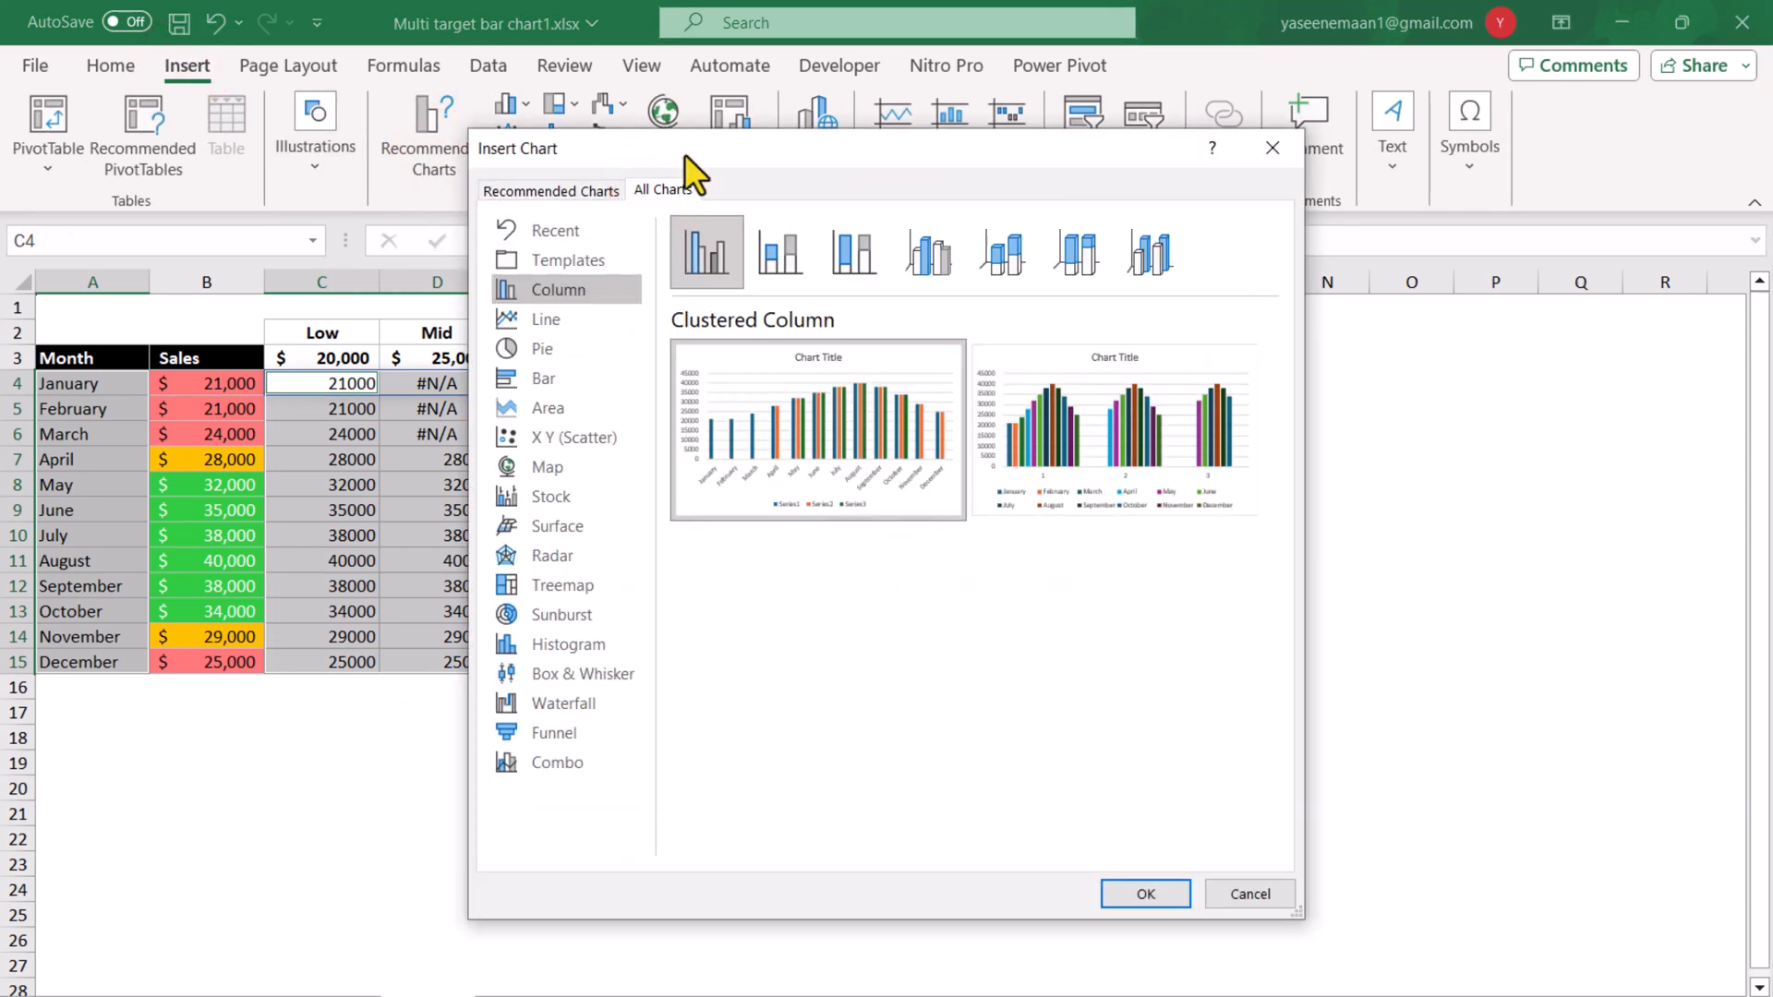
left_click(1145, 894)
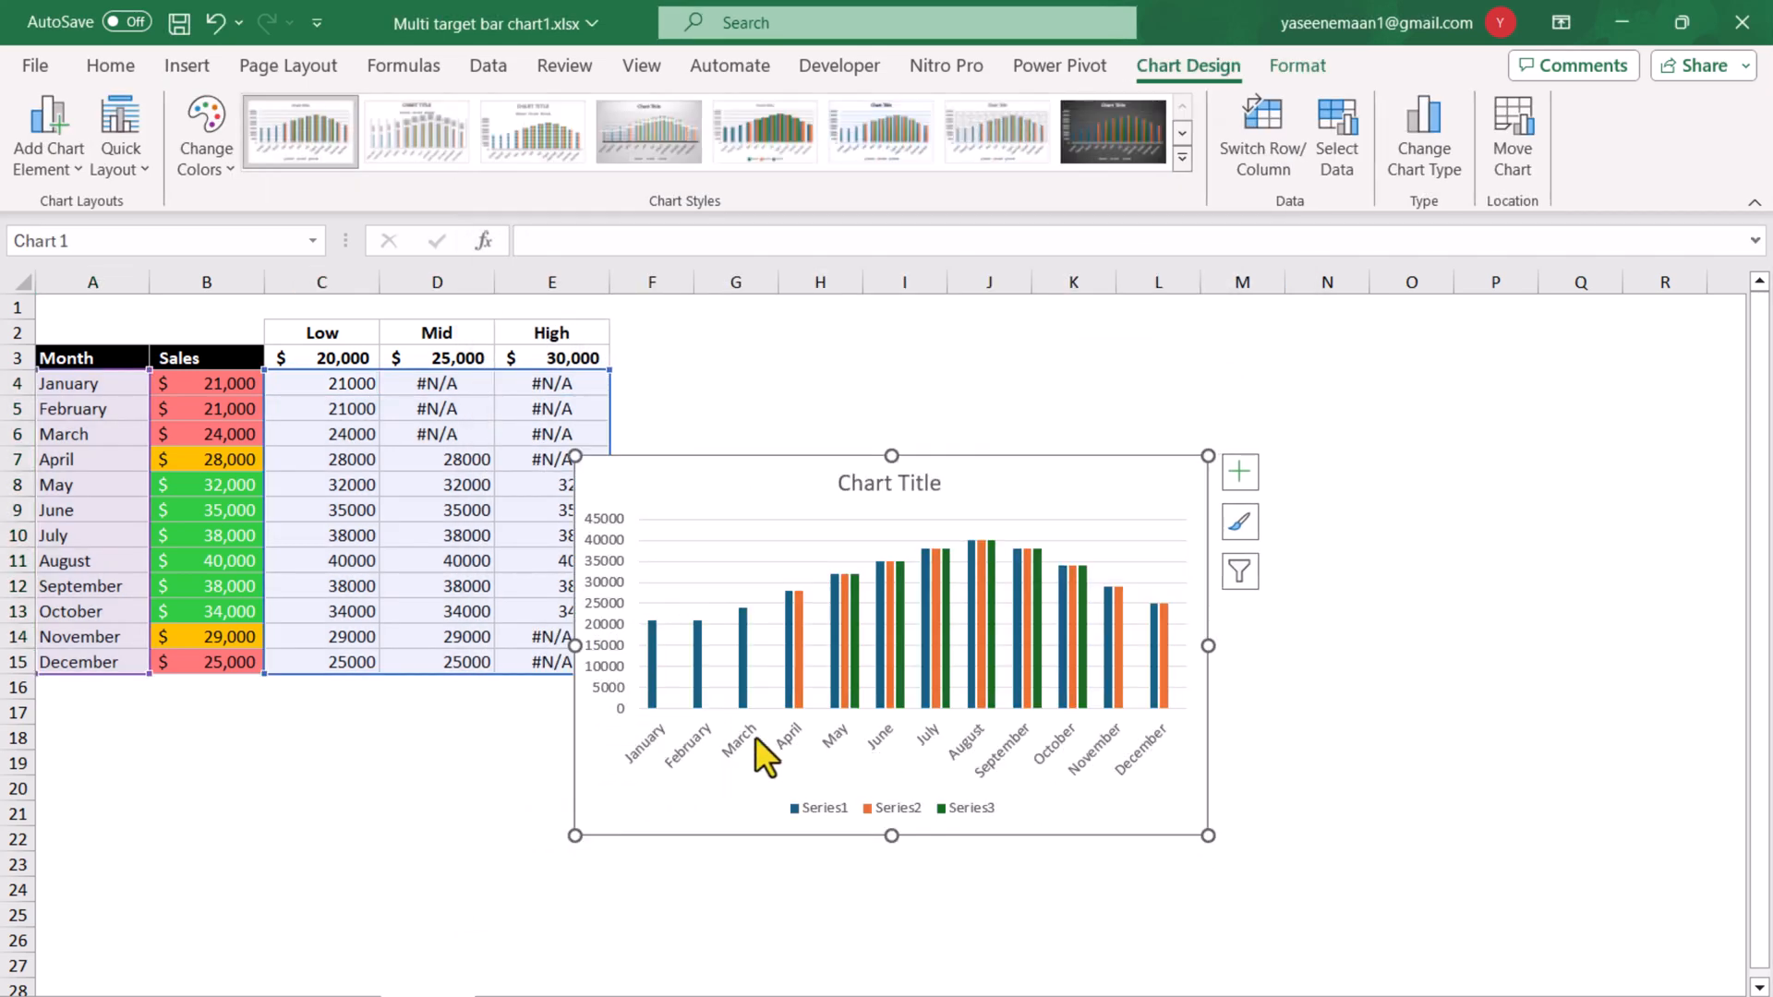
Format the chart's column series with 100% series overlap and 0% gap width.
left_click(698, 695)
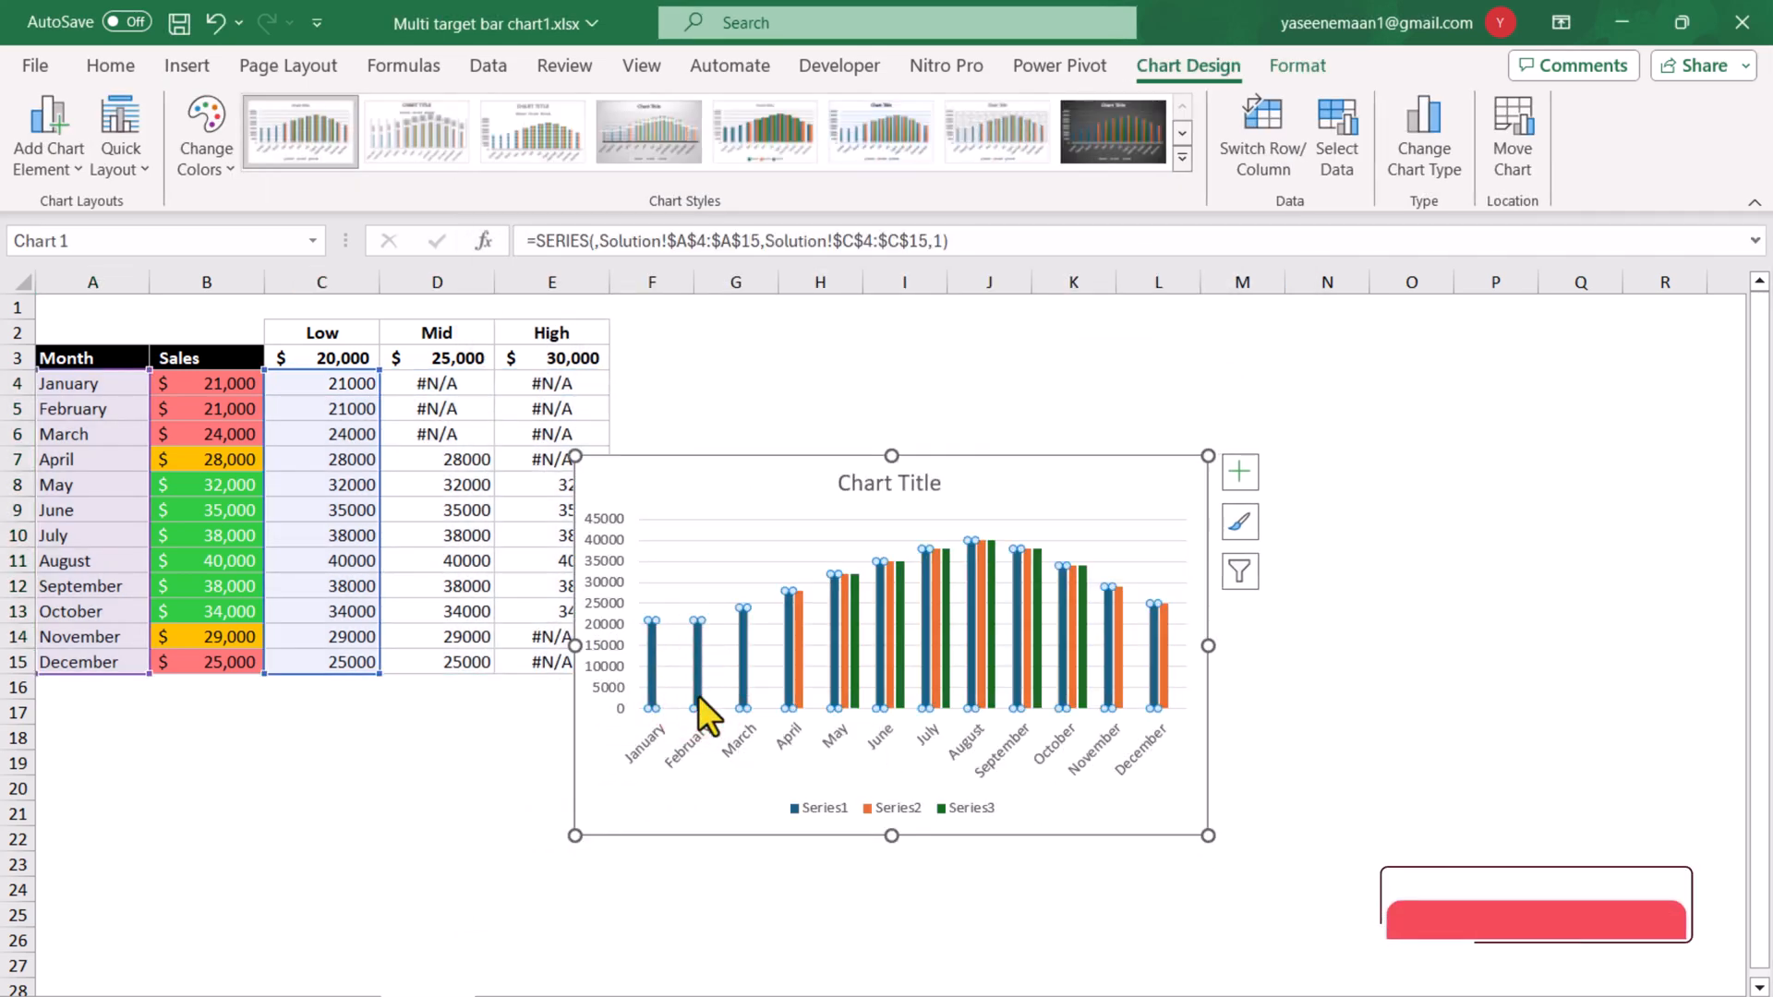
right_click(698, 695)
left_click(812, 981)
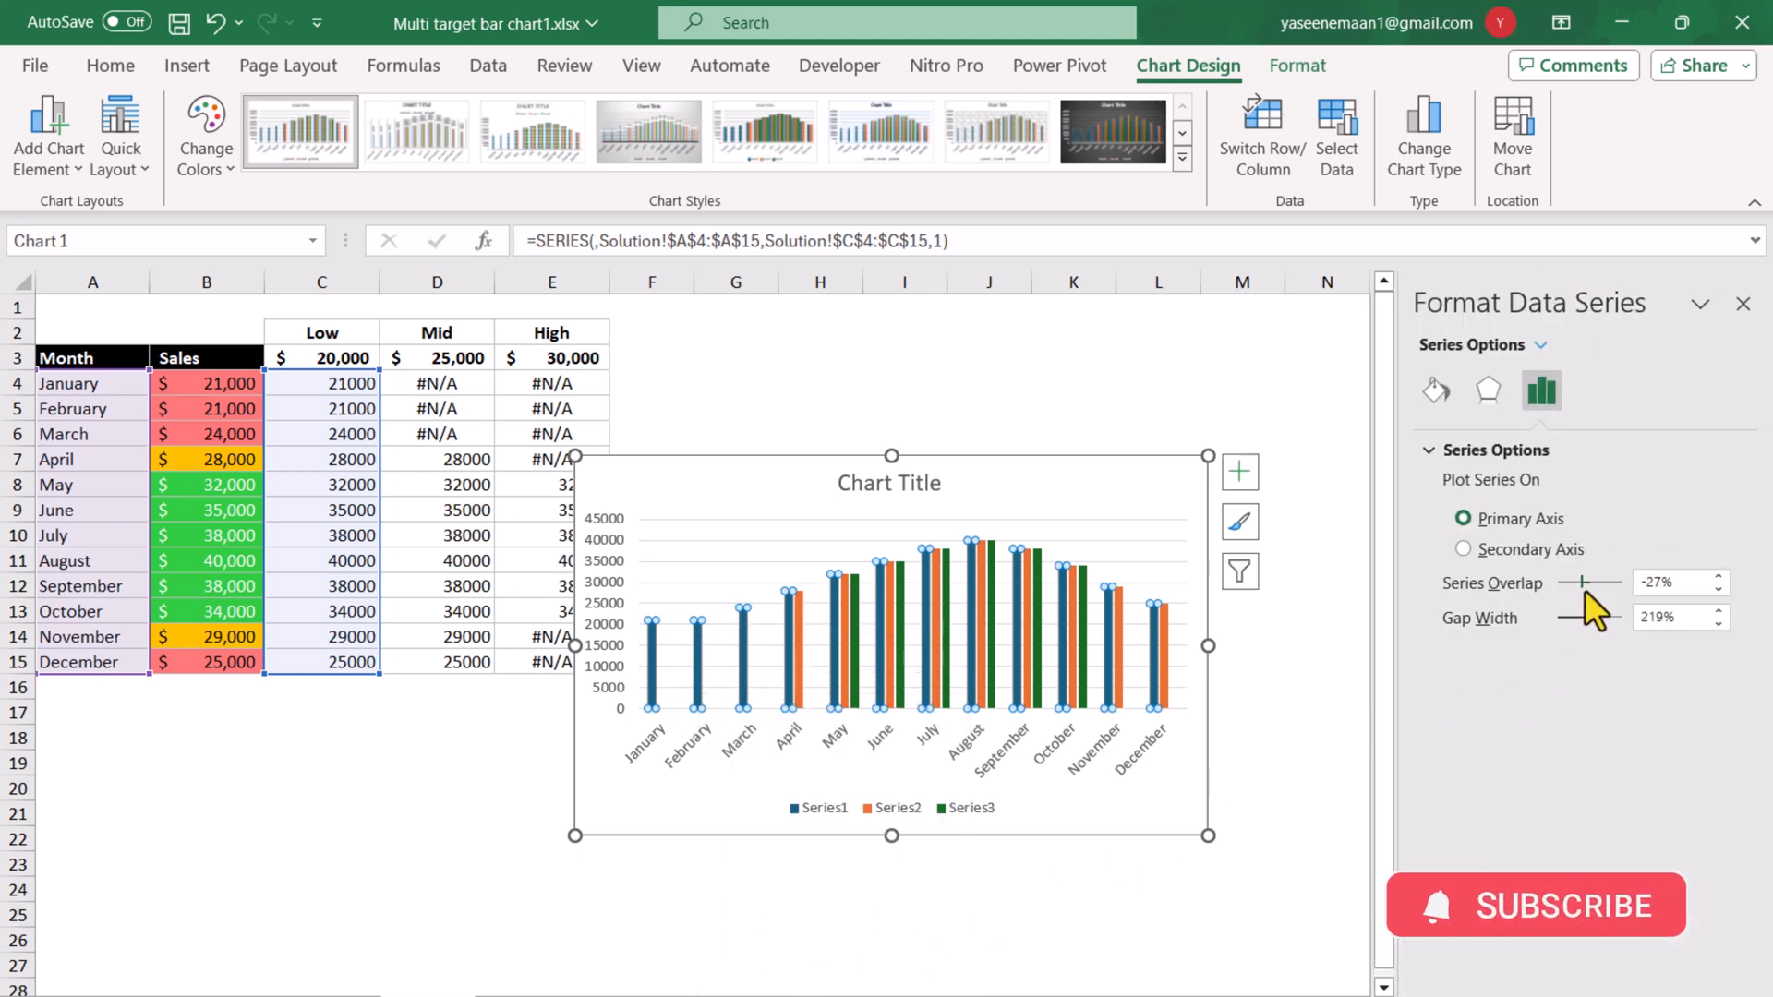
left_click_drag(1582, 582, 1556, 616)
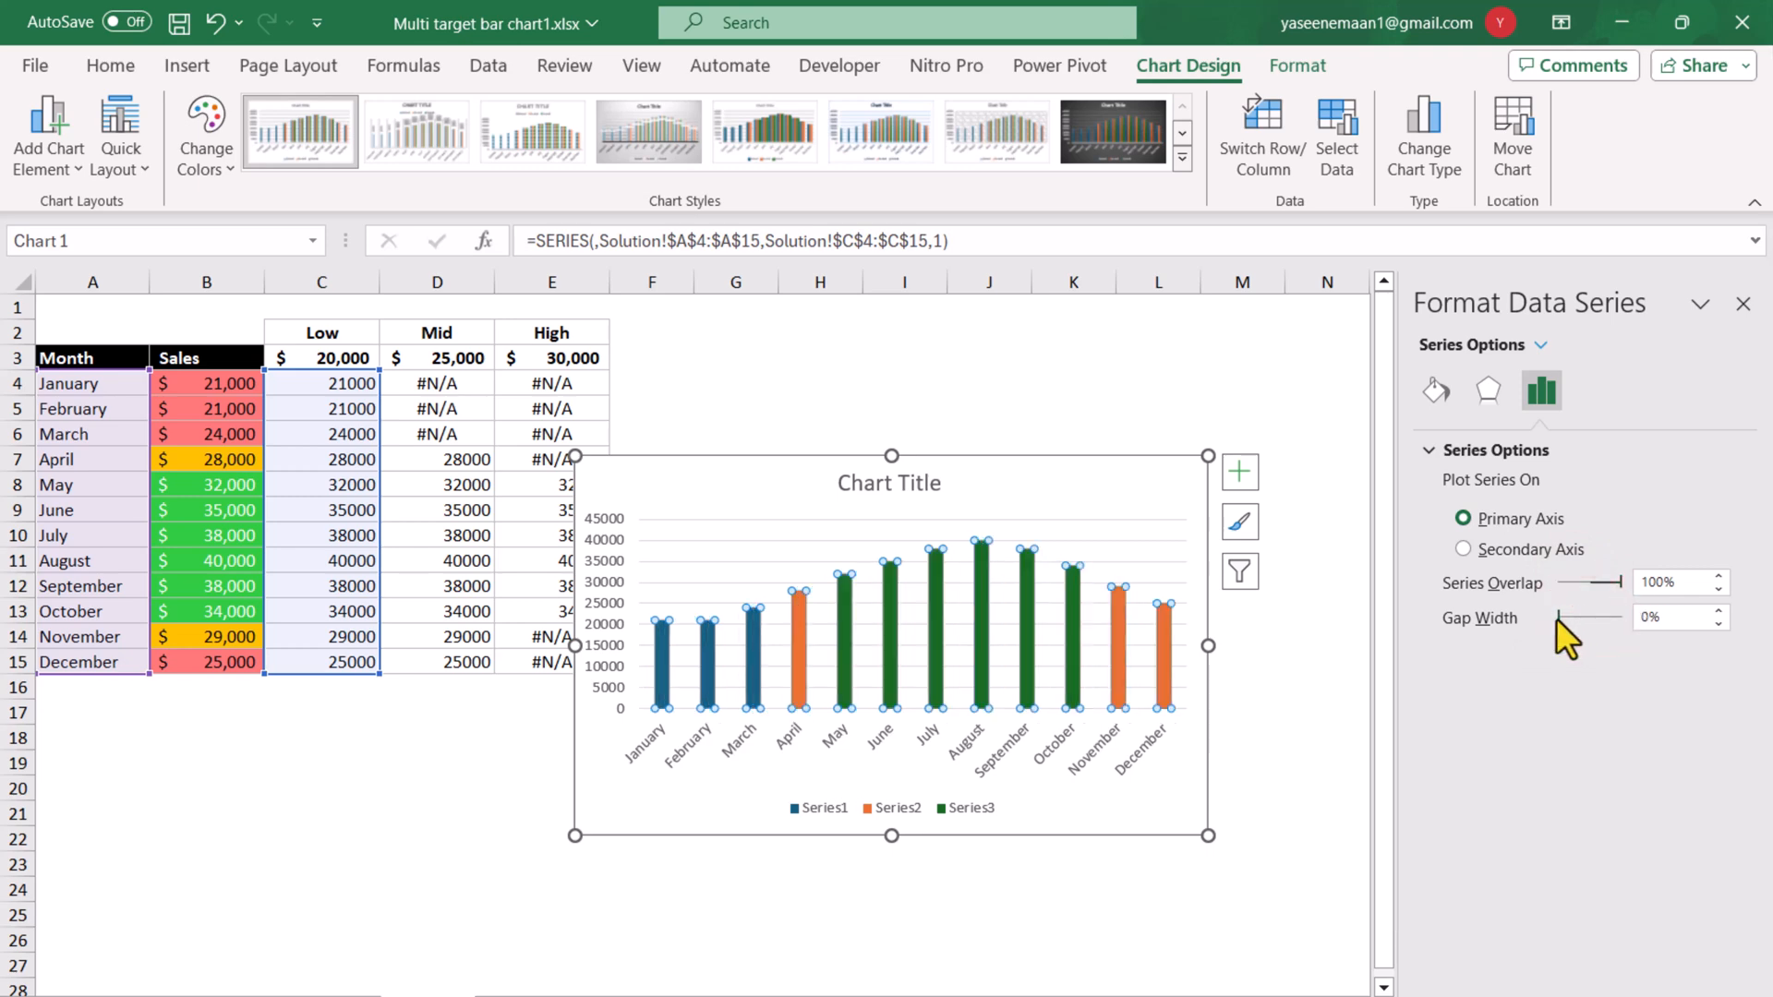
left_click(753, 760)
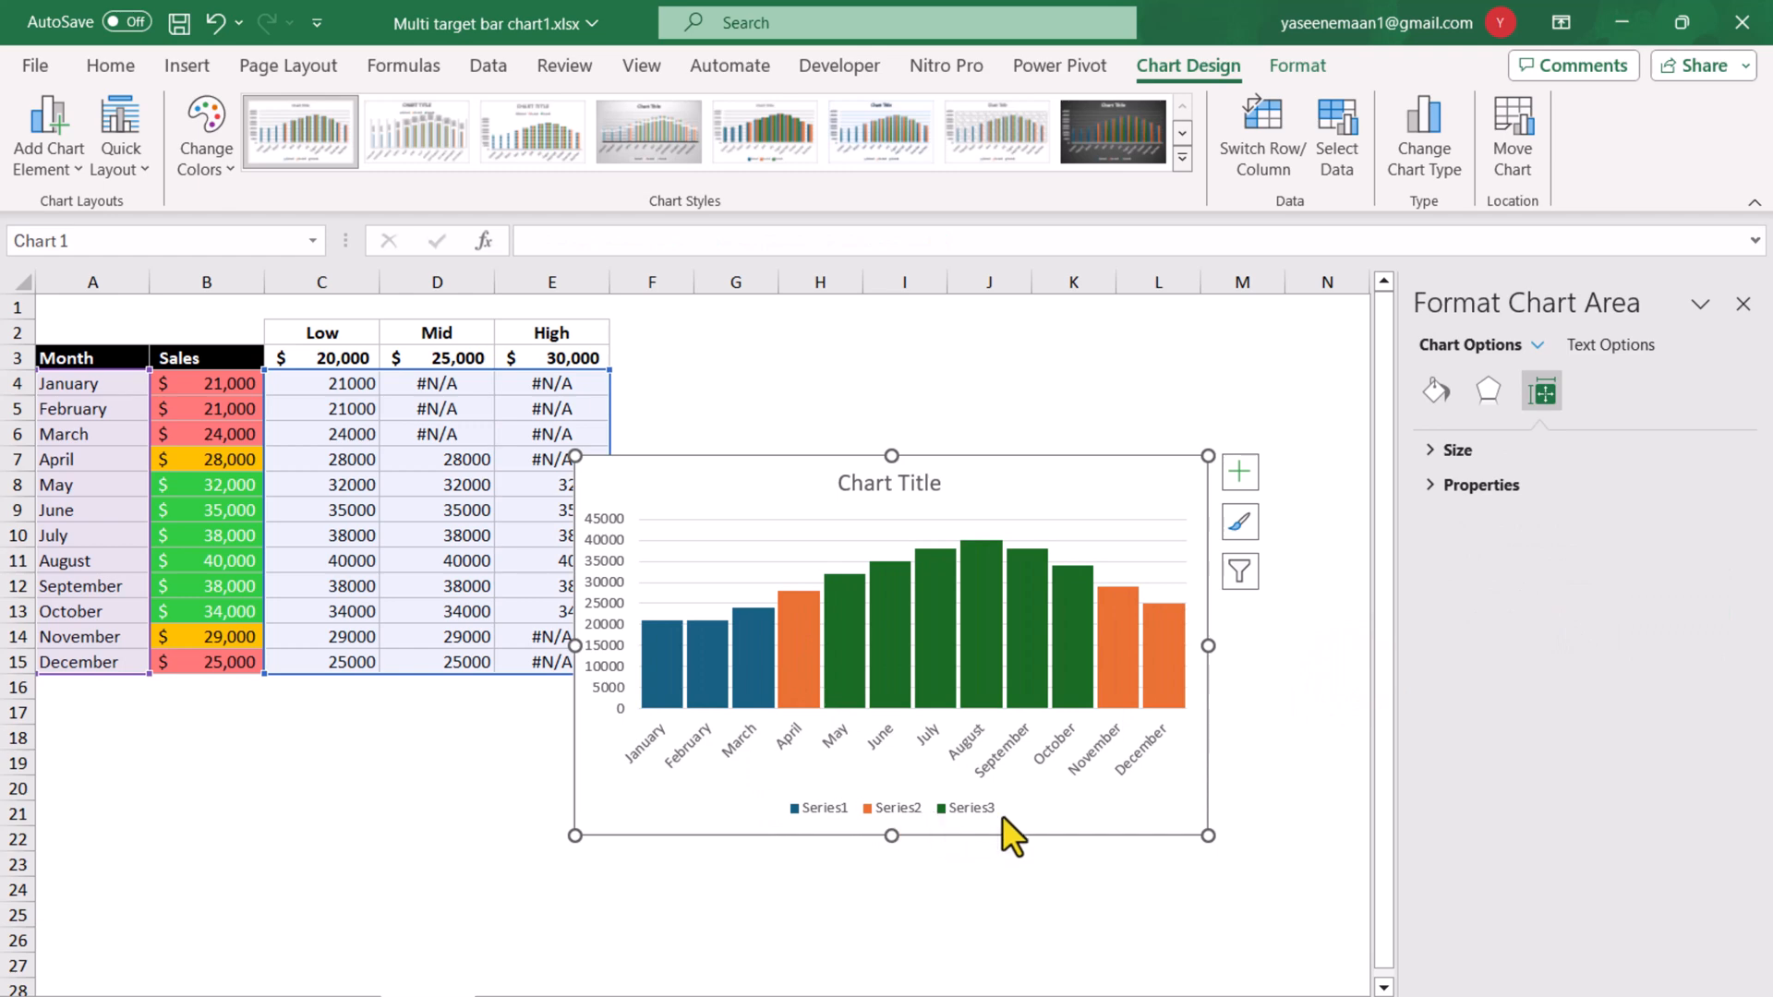
Edit the chart's data source so the first series takes its name from the Low header in C2.
left_click(1338, 170)
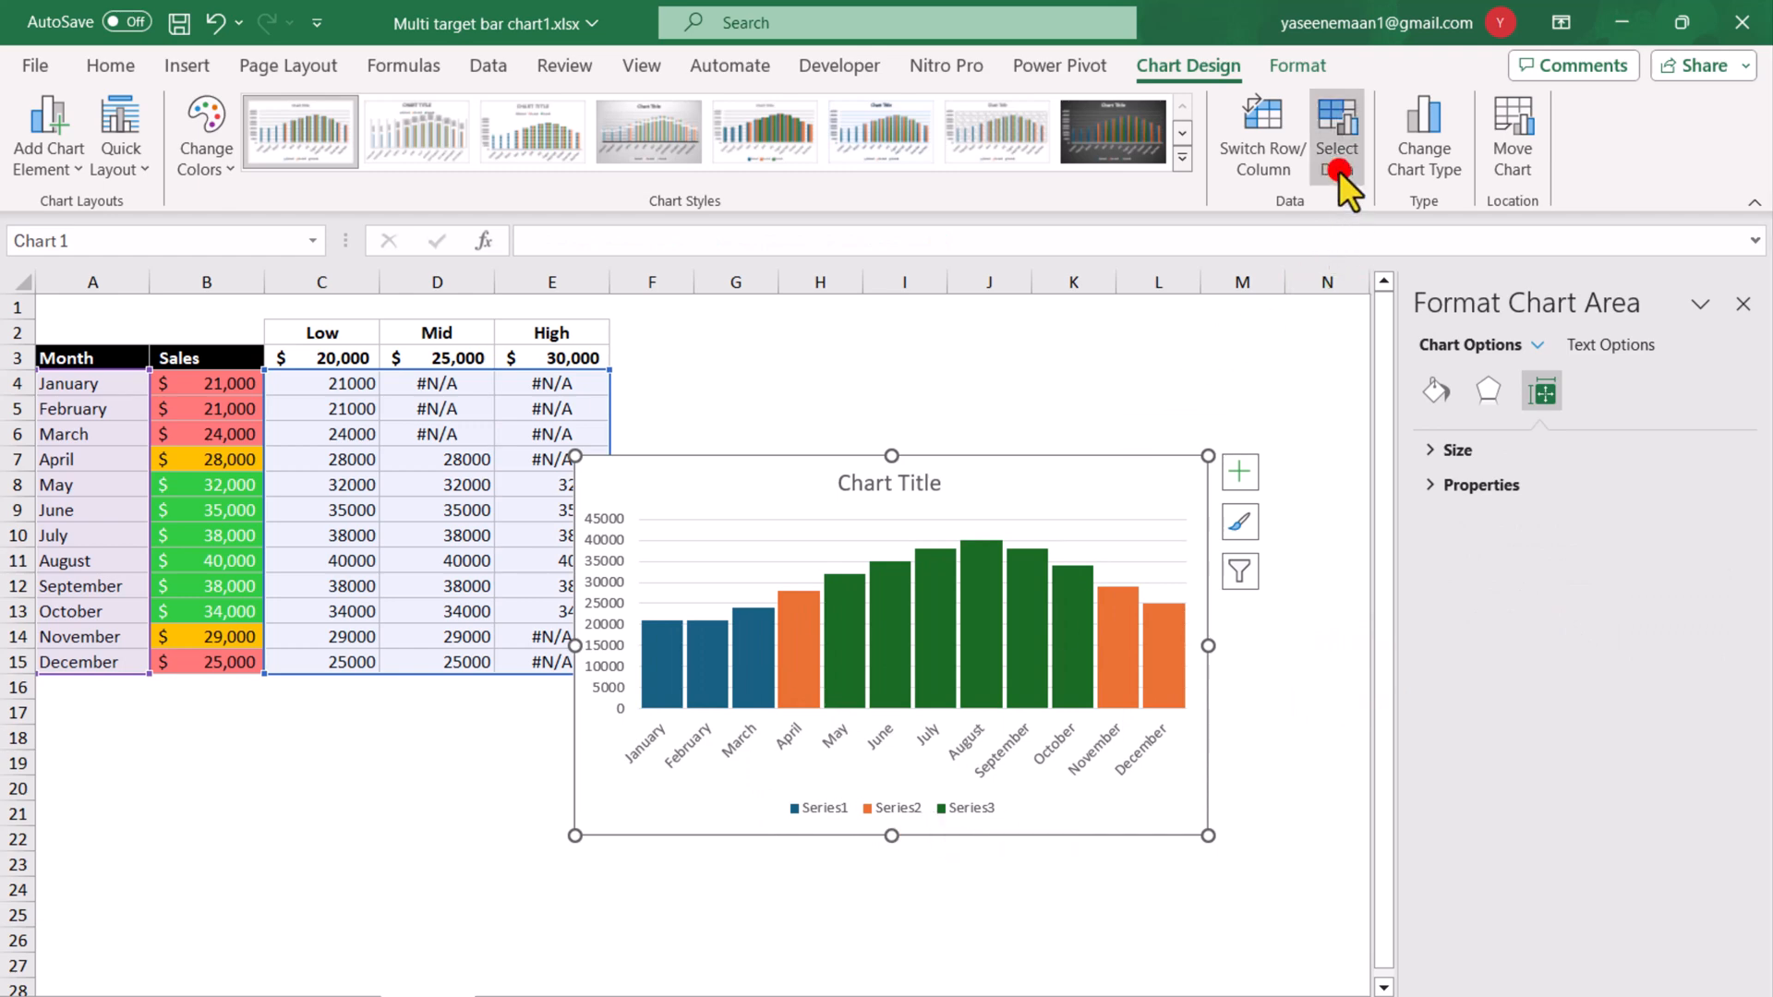
left_click(824, 818)
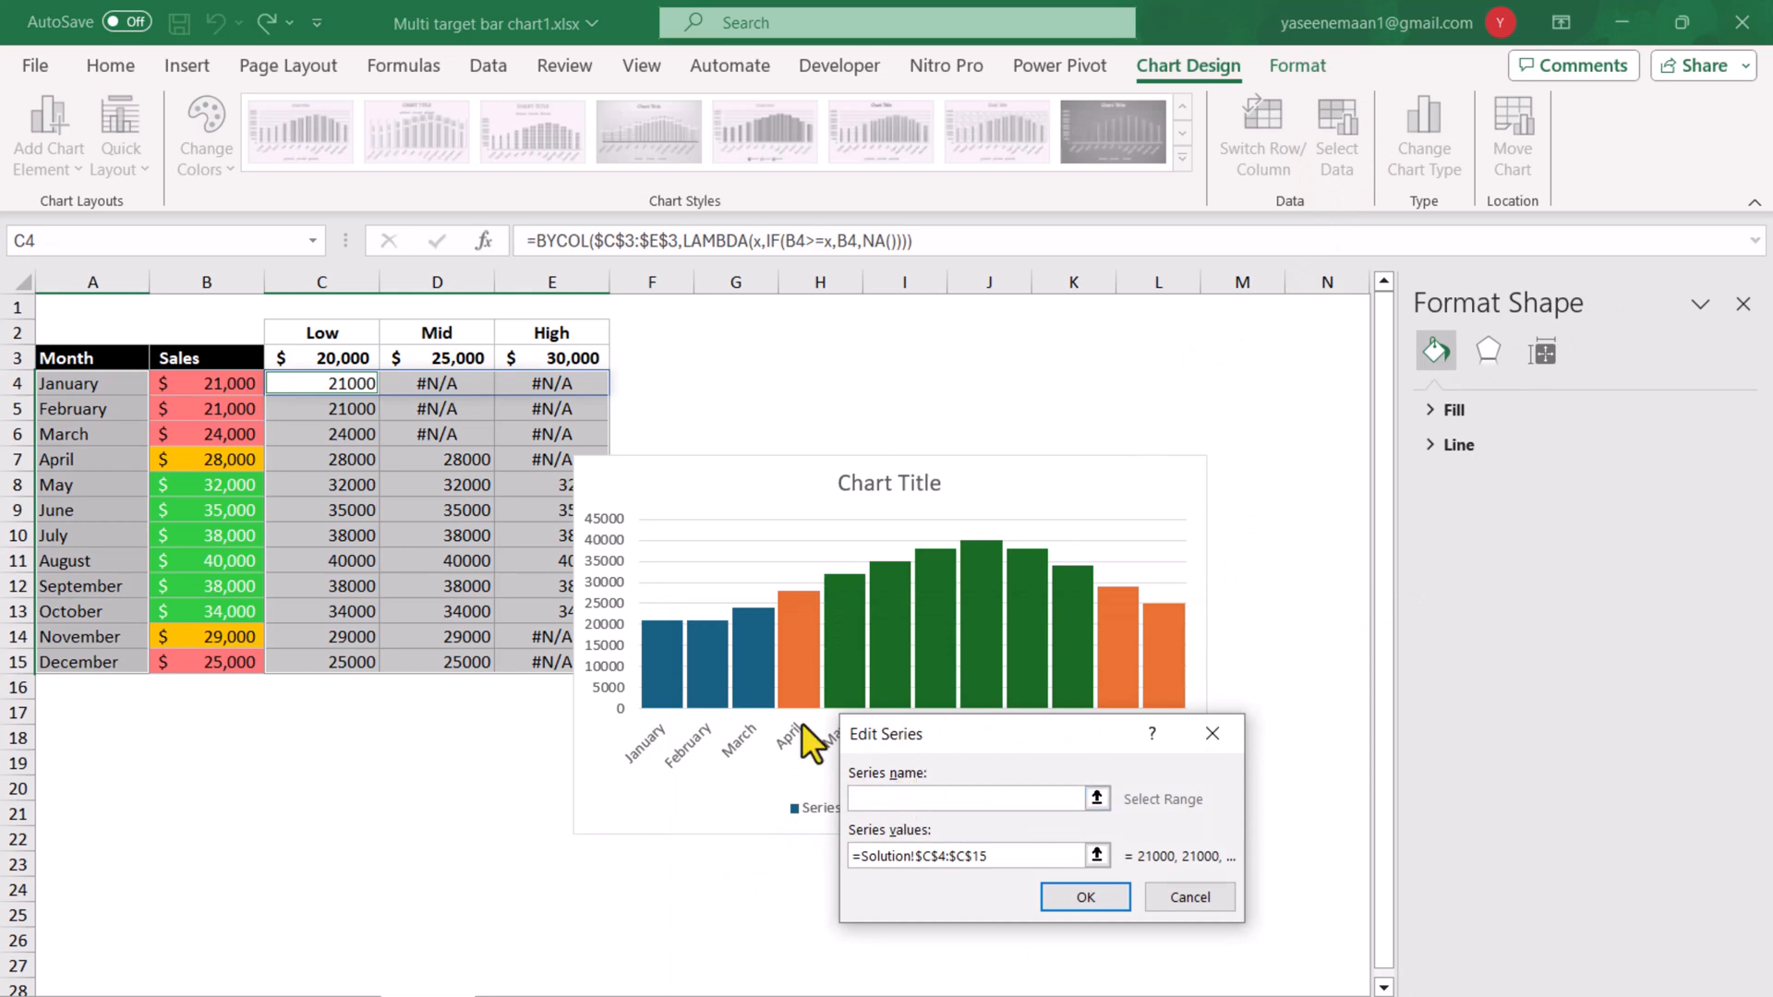
left_click(323, 334)
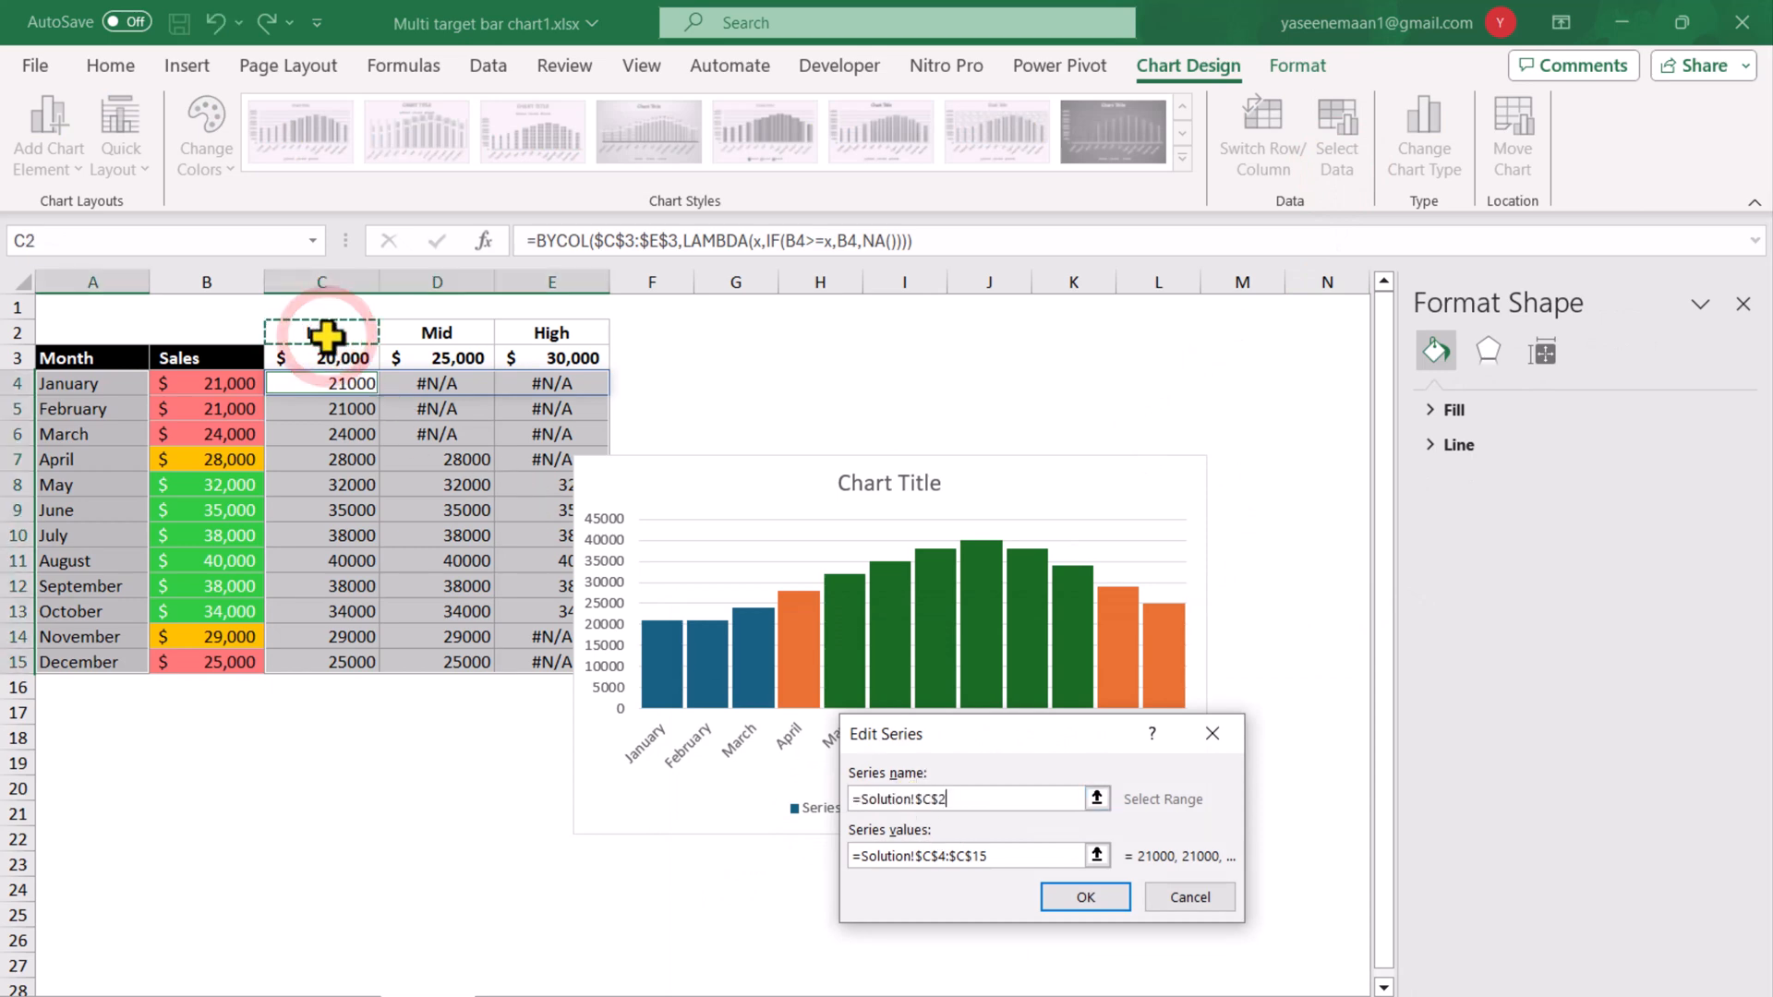
left_click(1101, 898)
Edit the chart's second data series so it takes its name from the Mid header in D2.
left_click(764, 877)
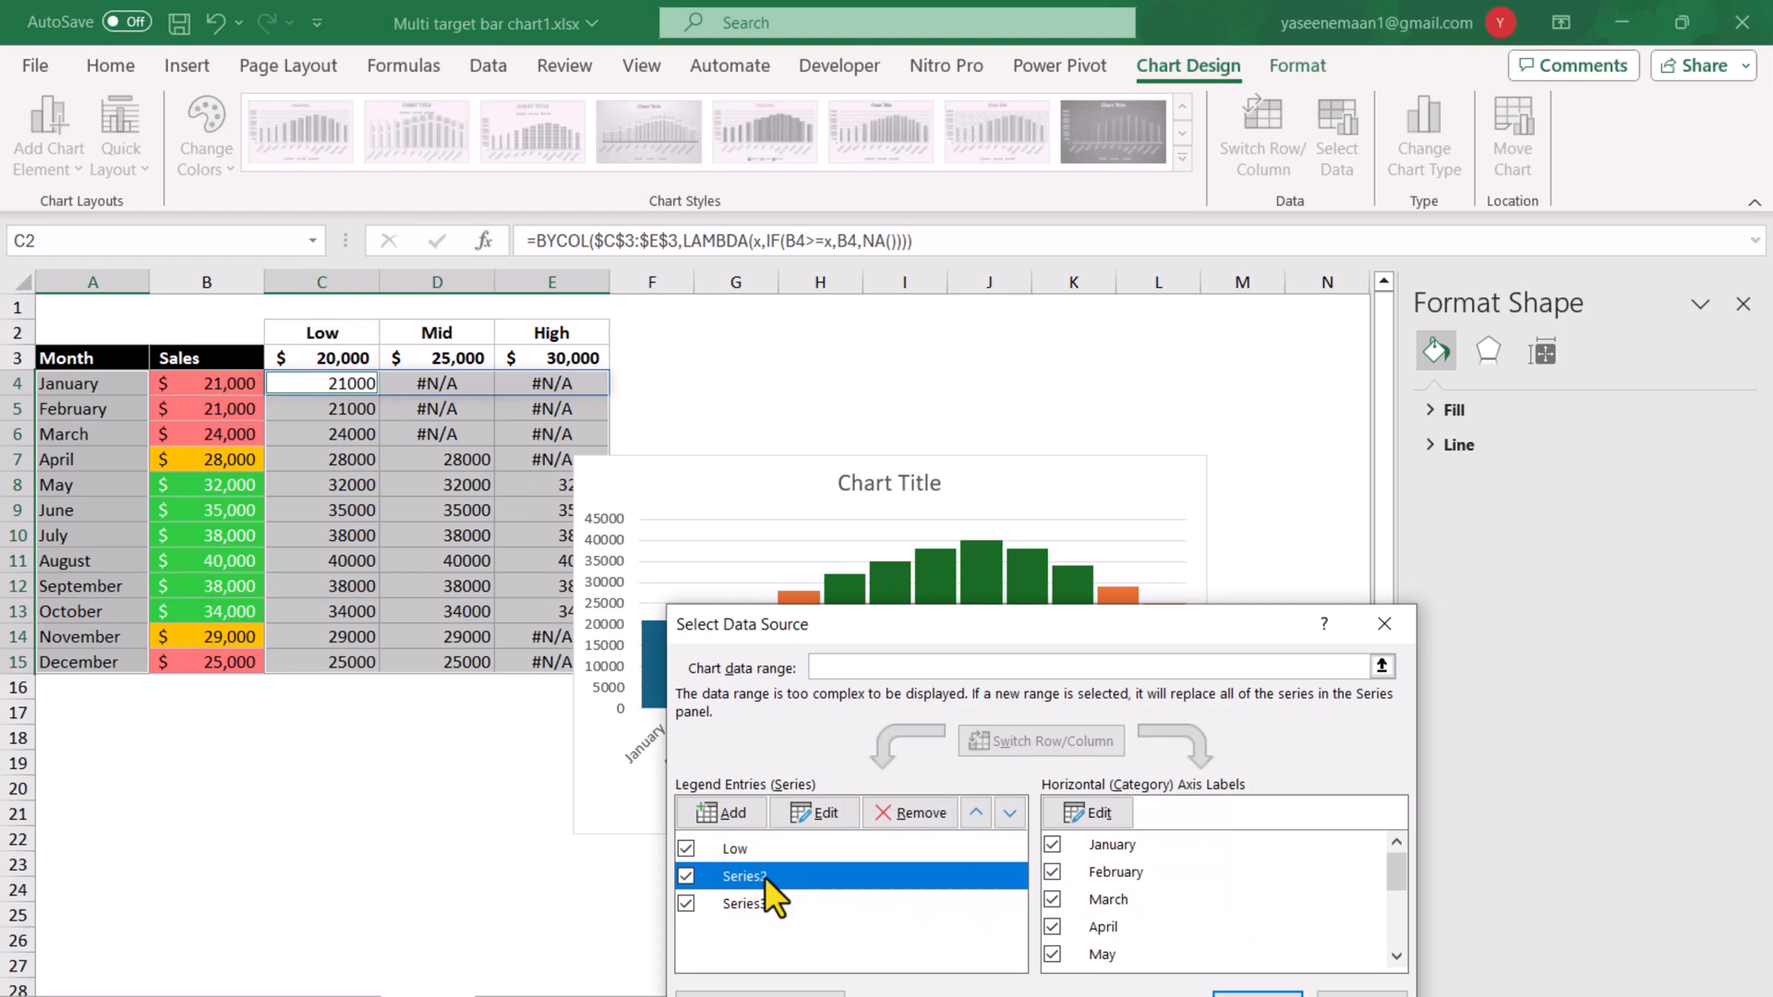
left_click(832, 812)
left_click(897, 800)
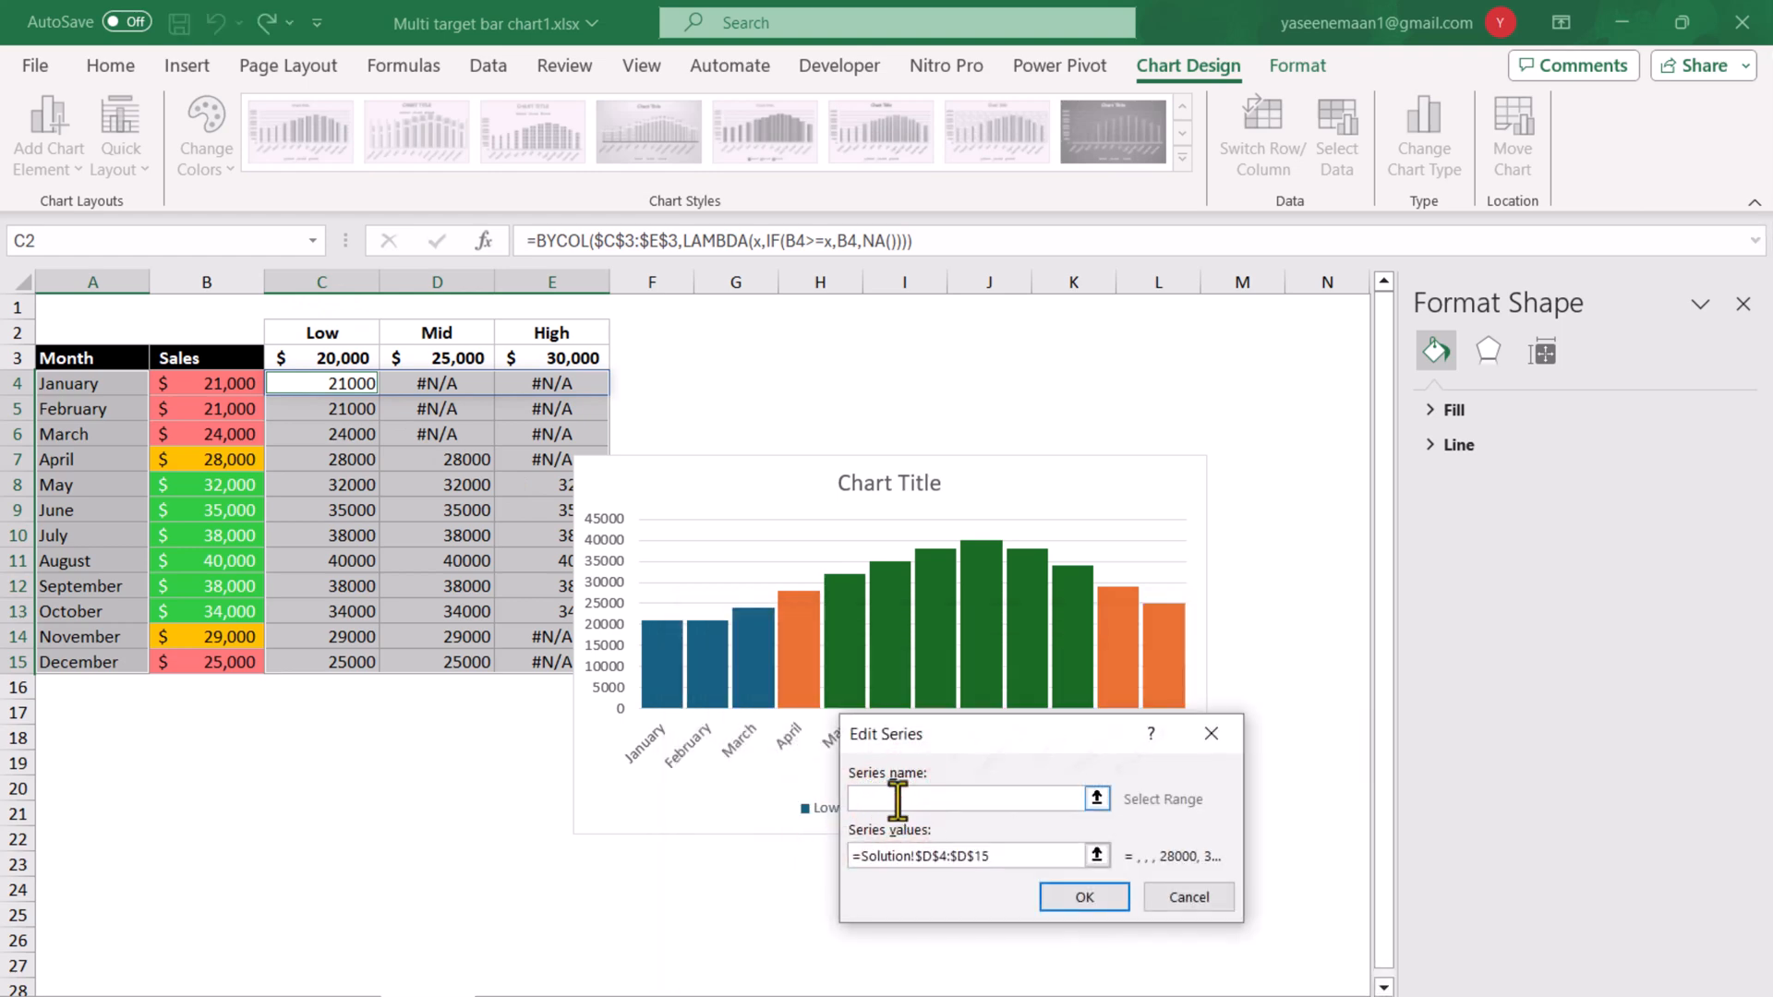
left_click(432, 330)
left_click(1084, 898)
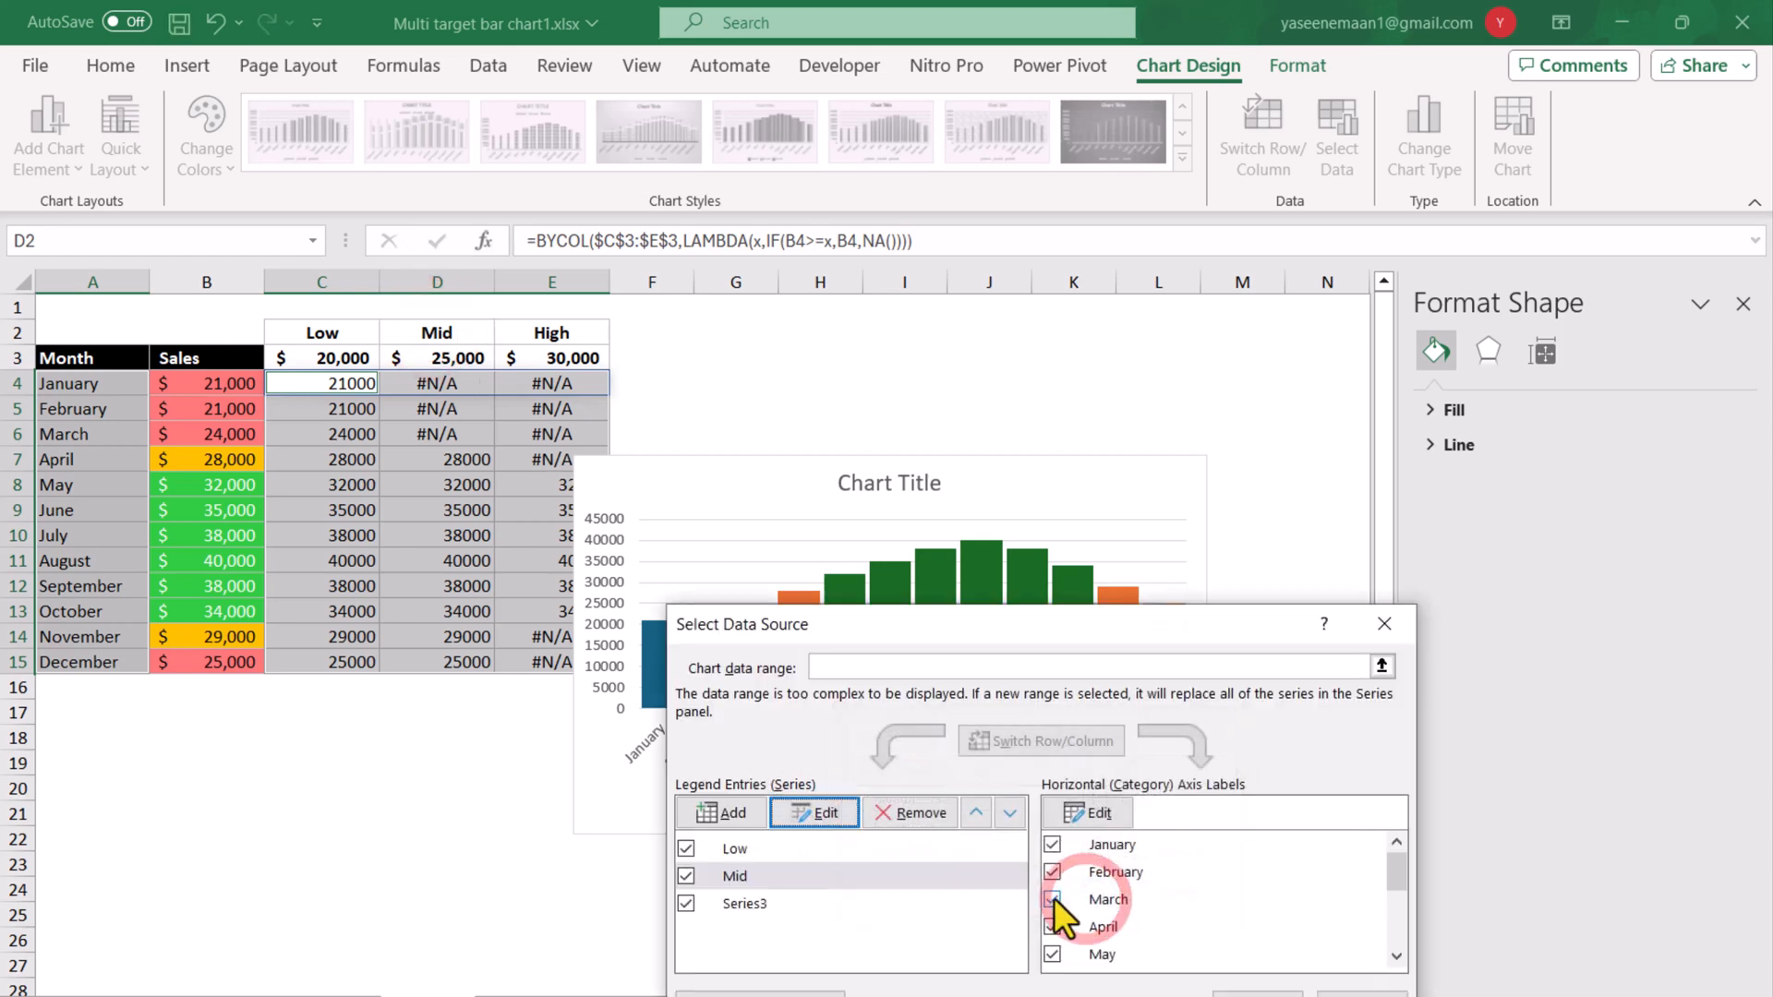
Name the third data series from the High header in E2 and apply the data source changes.
left_click(745, 903)
left_click(834, 805)
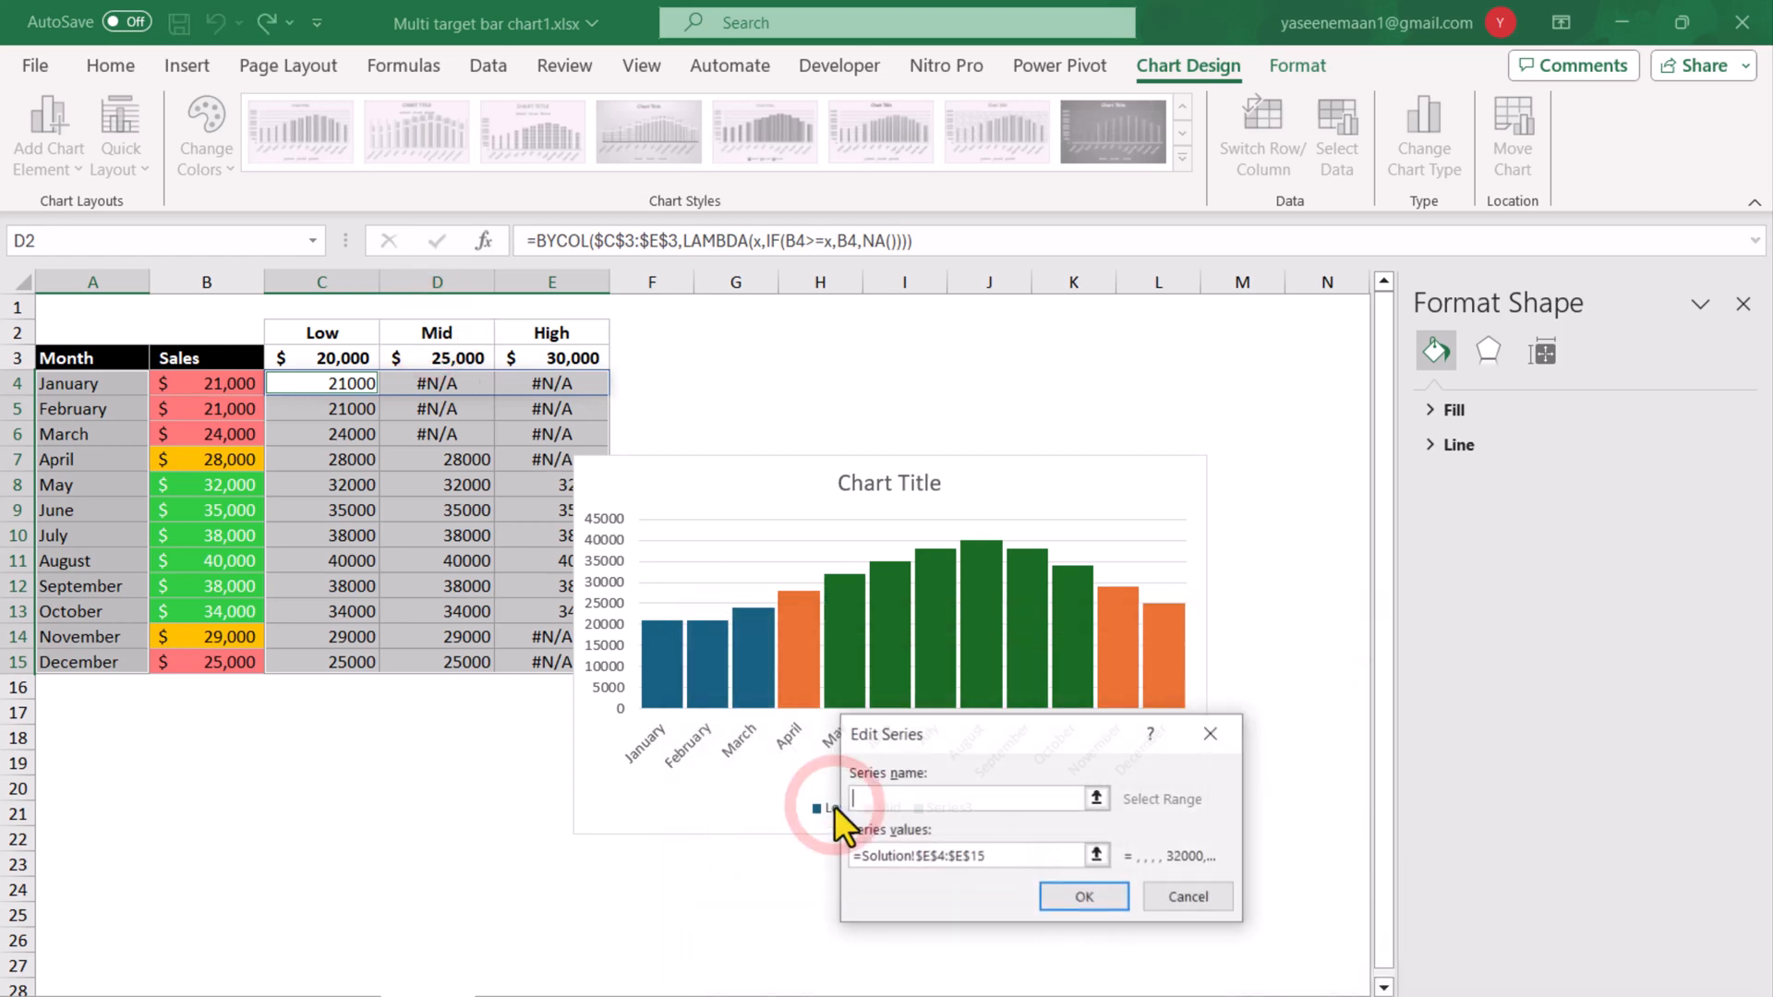
left_click(549, 330)
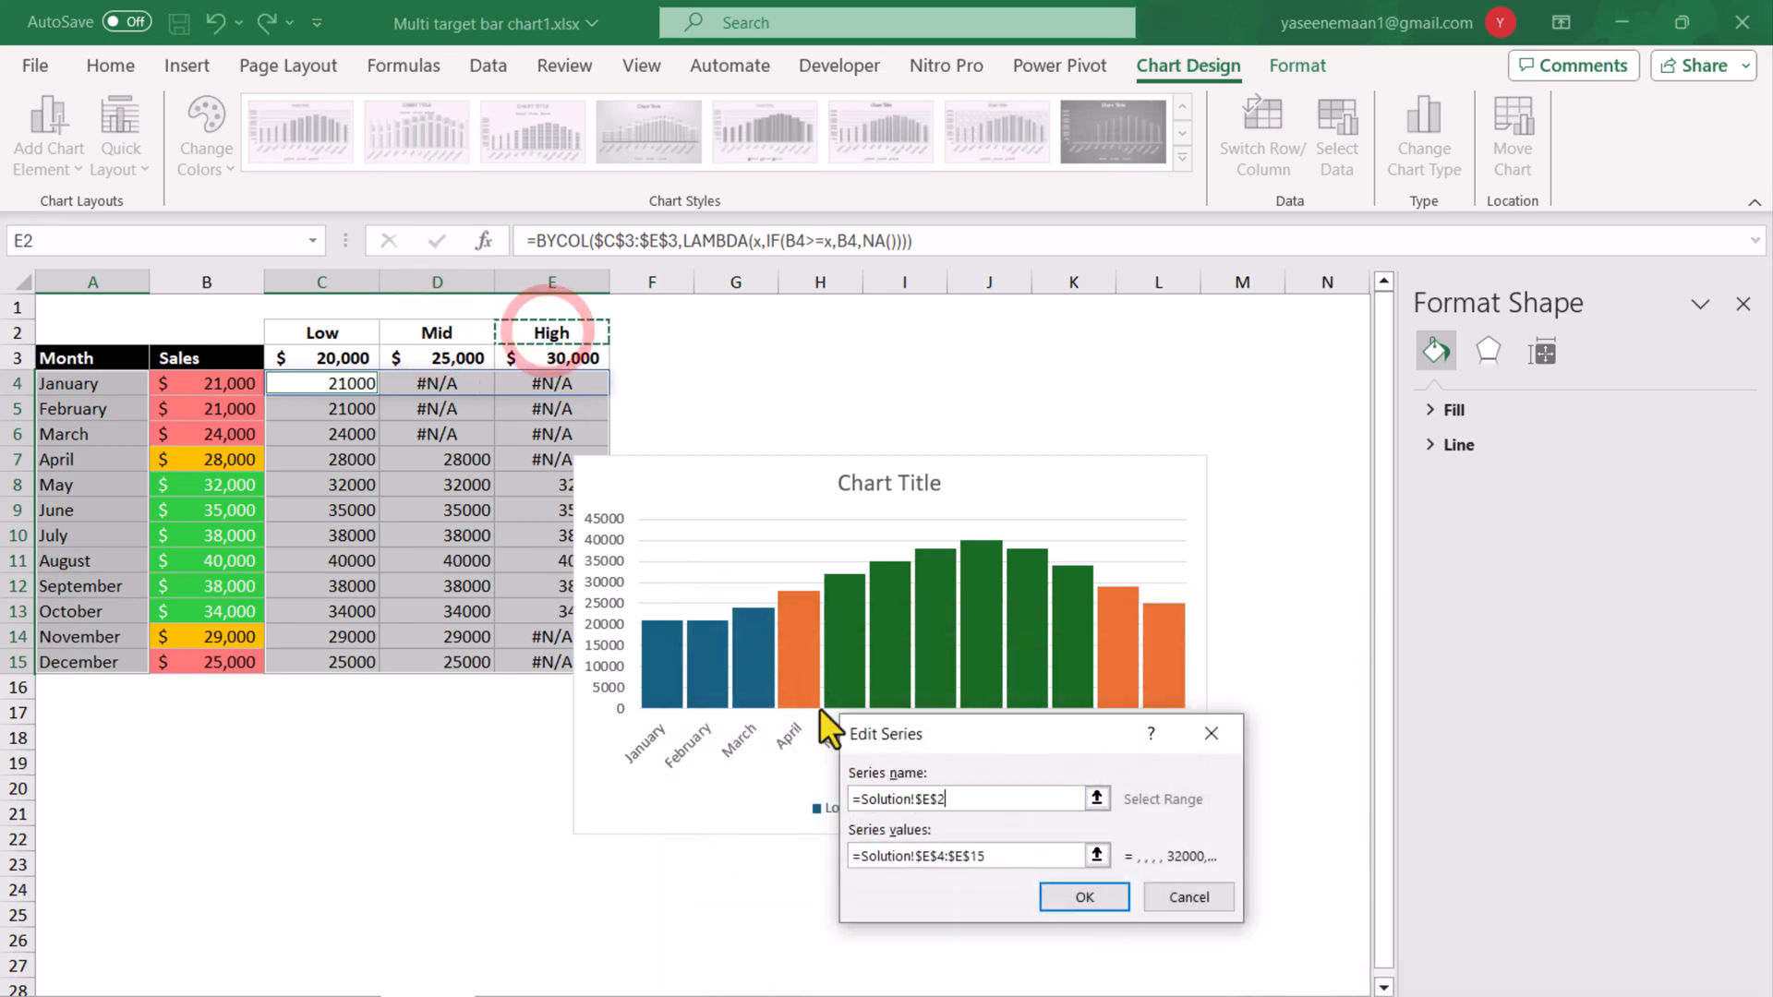
left_click(1073, 896)
key("Return")
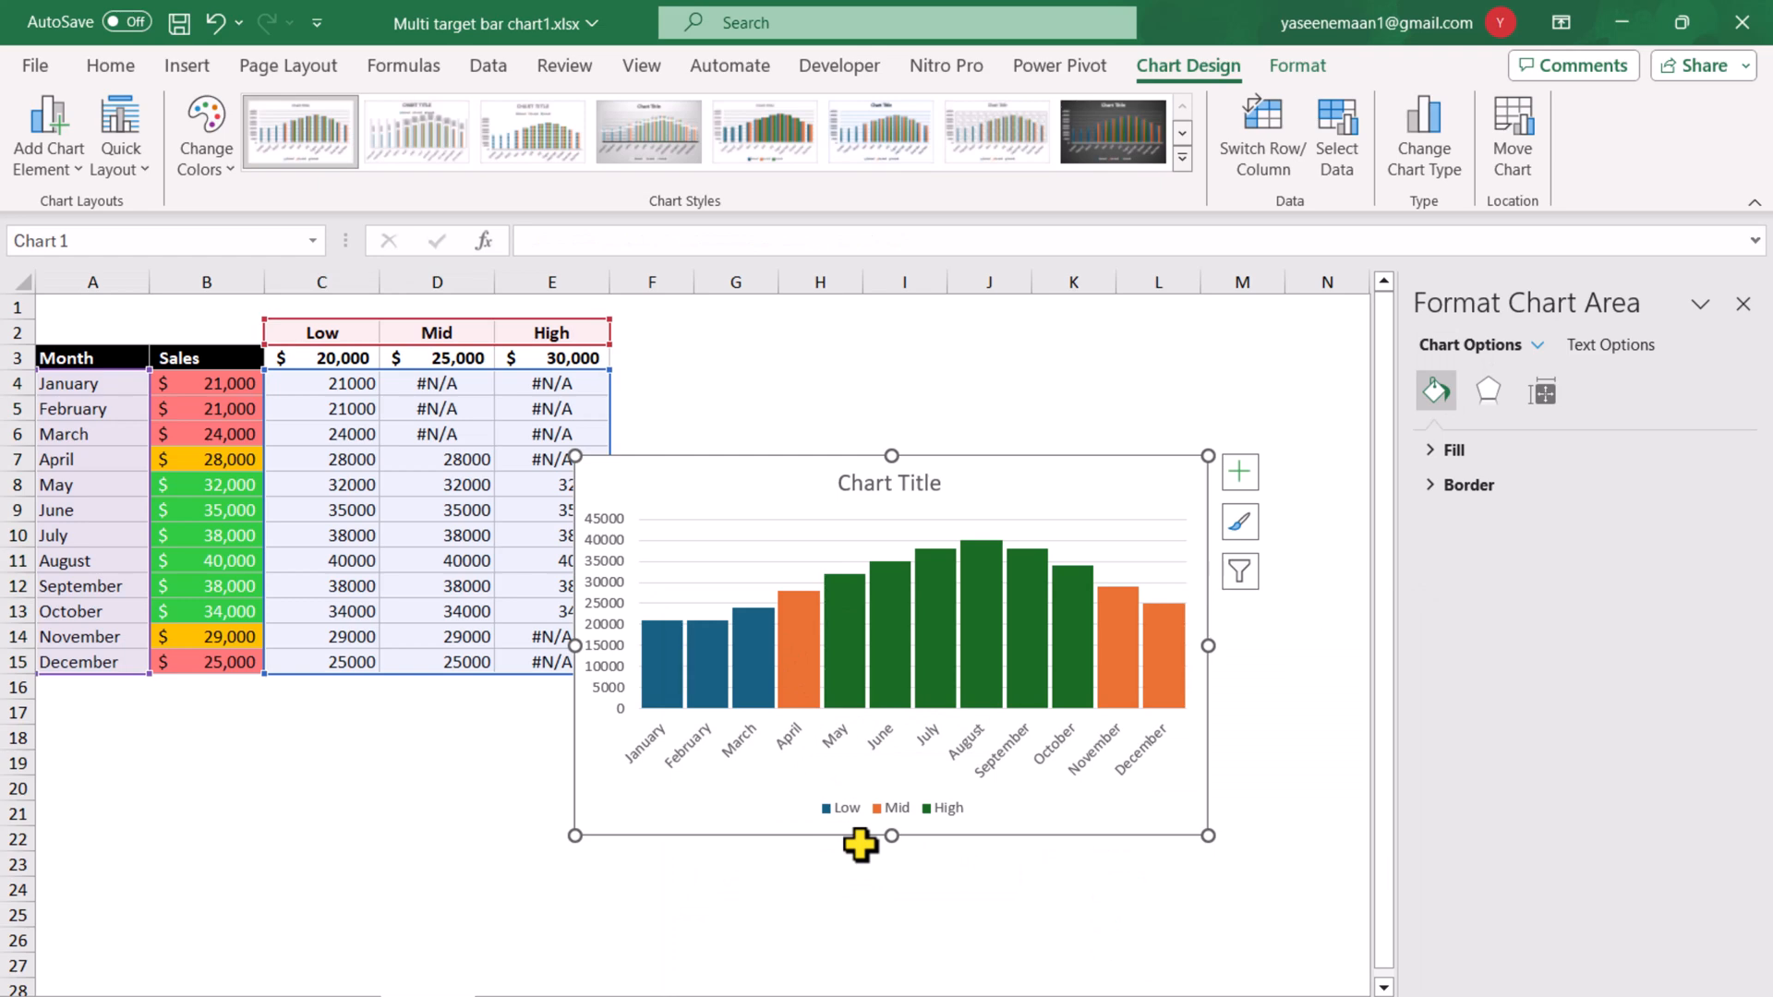
Fill the Low series columns with the recently used light red that matches the low sales cells.
left_click(674, 634)
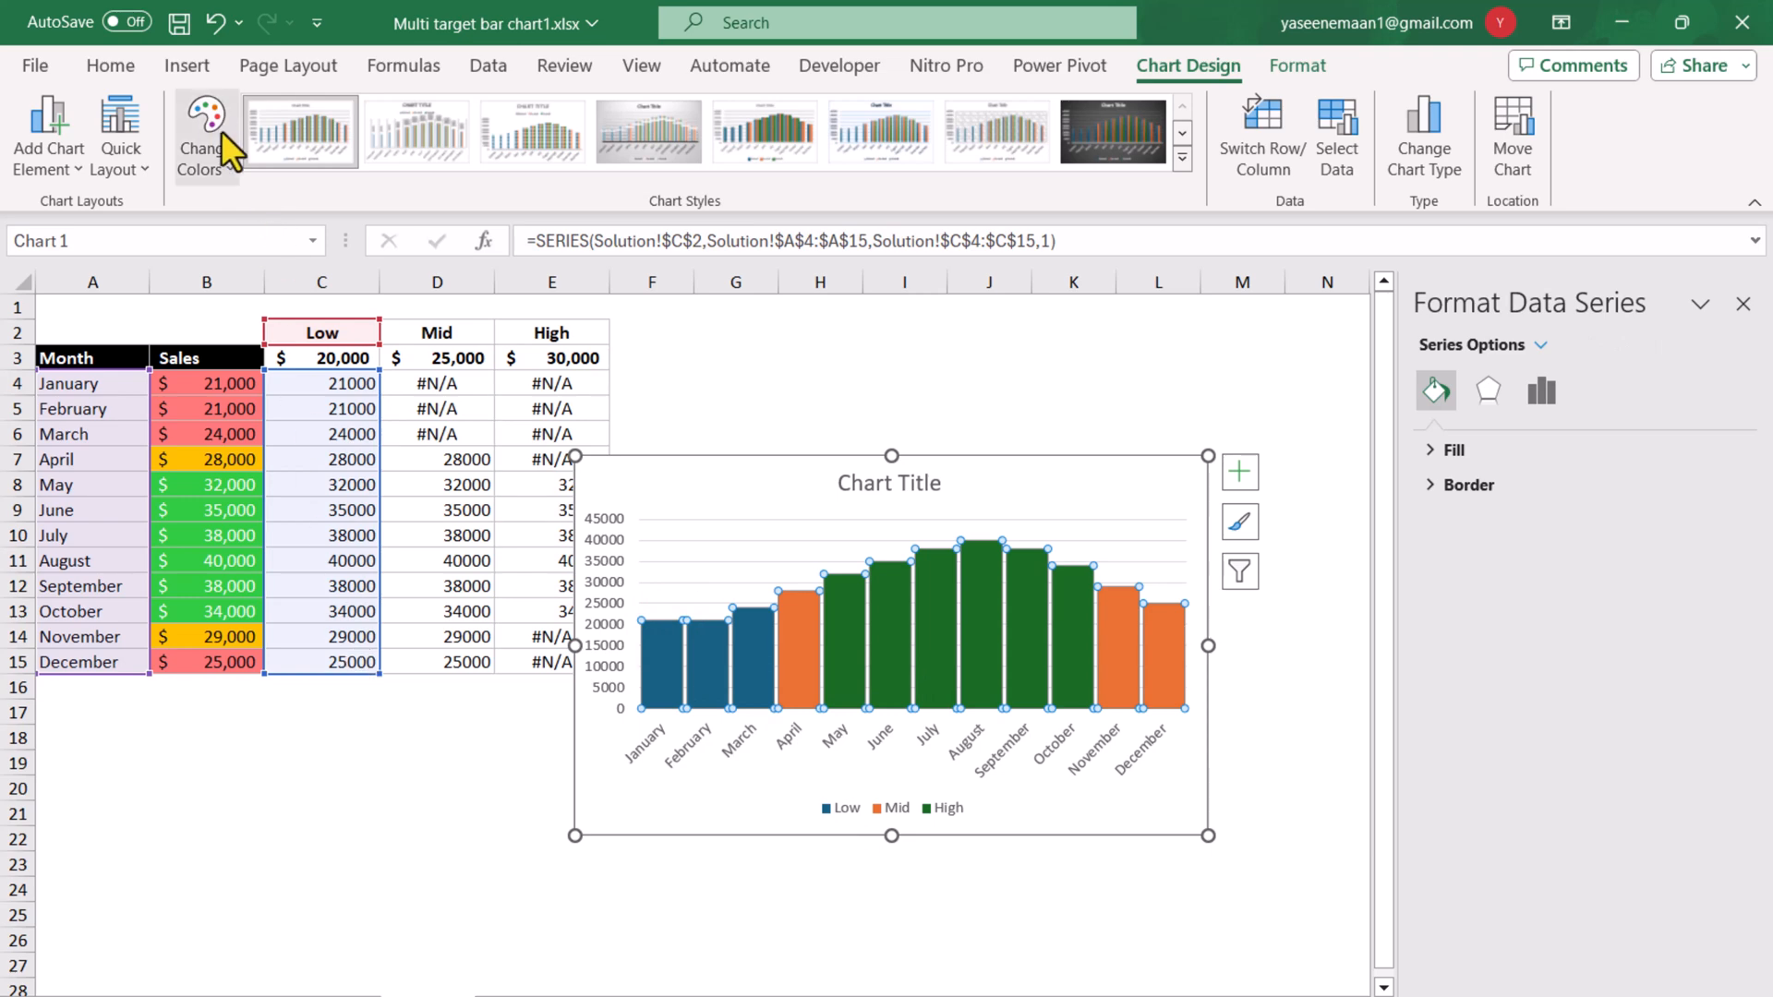
left_click(97, 65)
left_click(354, 166)
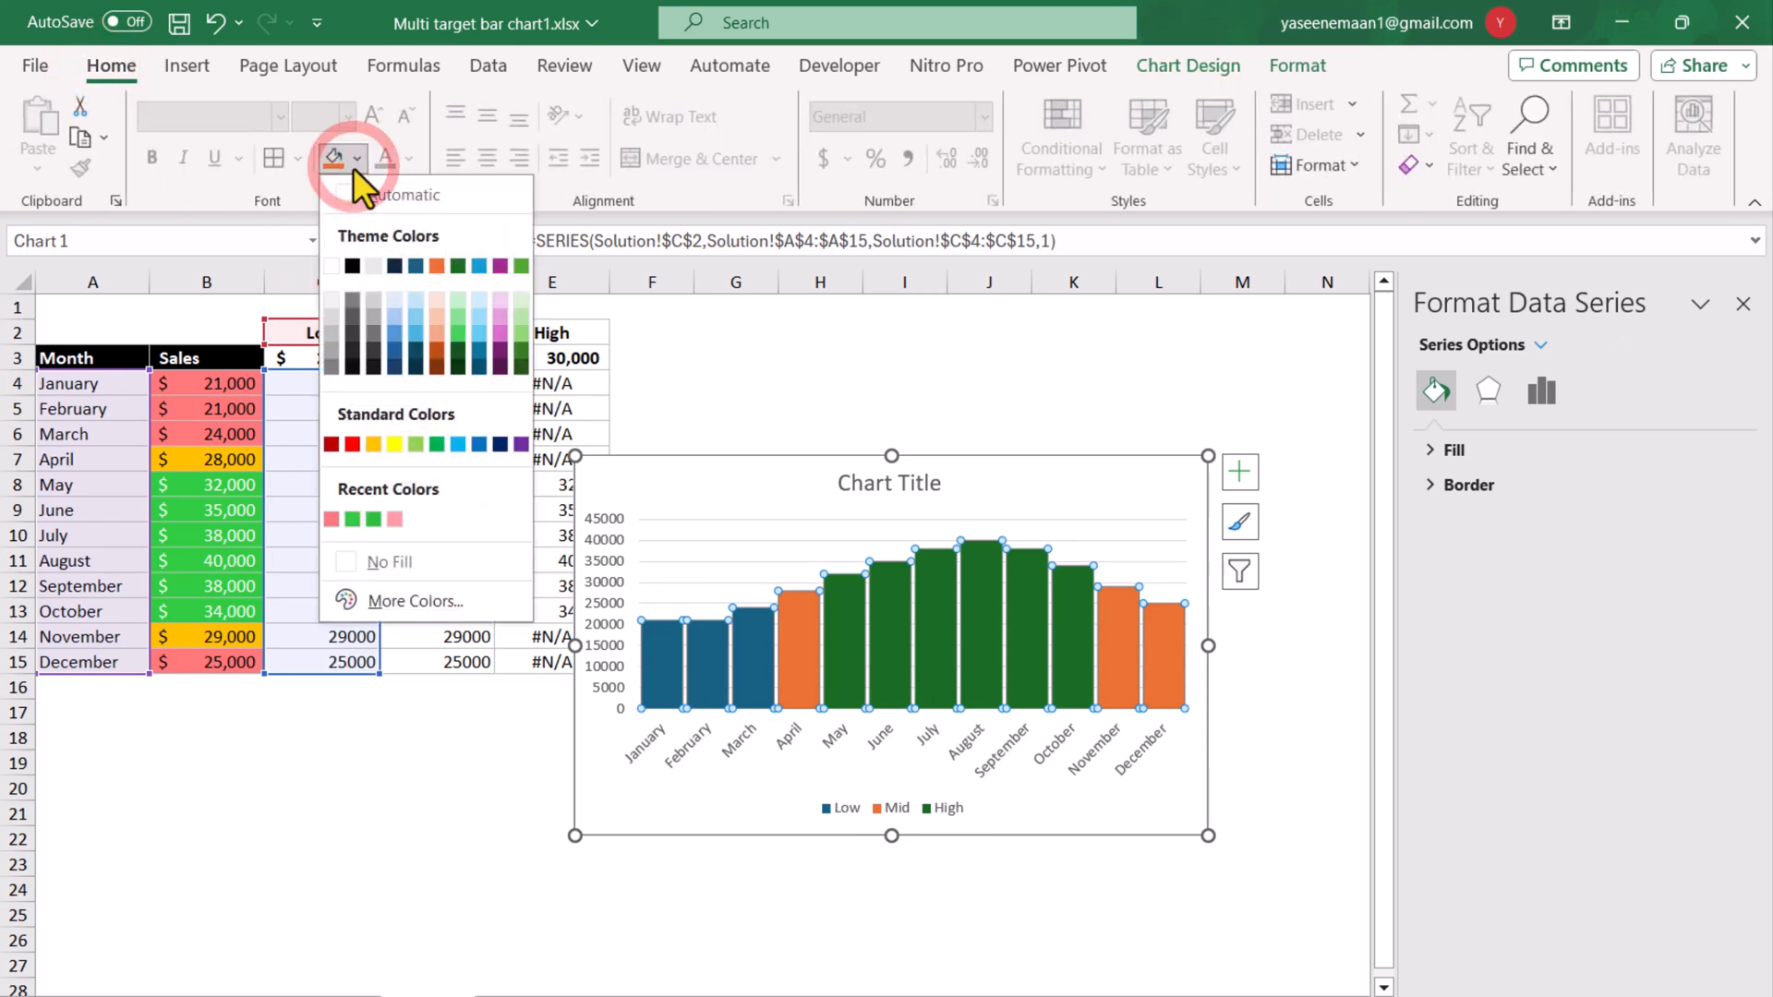
left_click(331, 518)
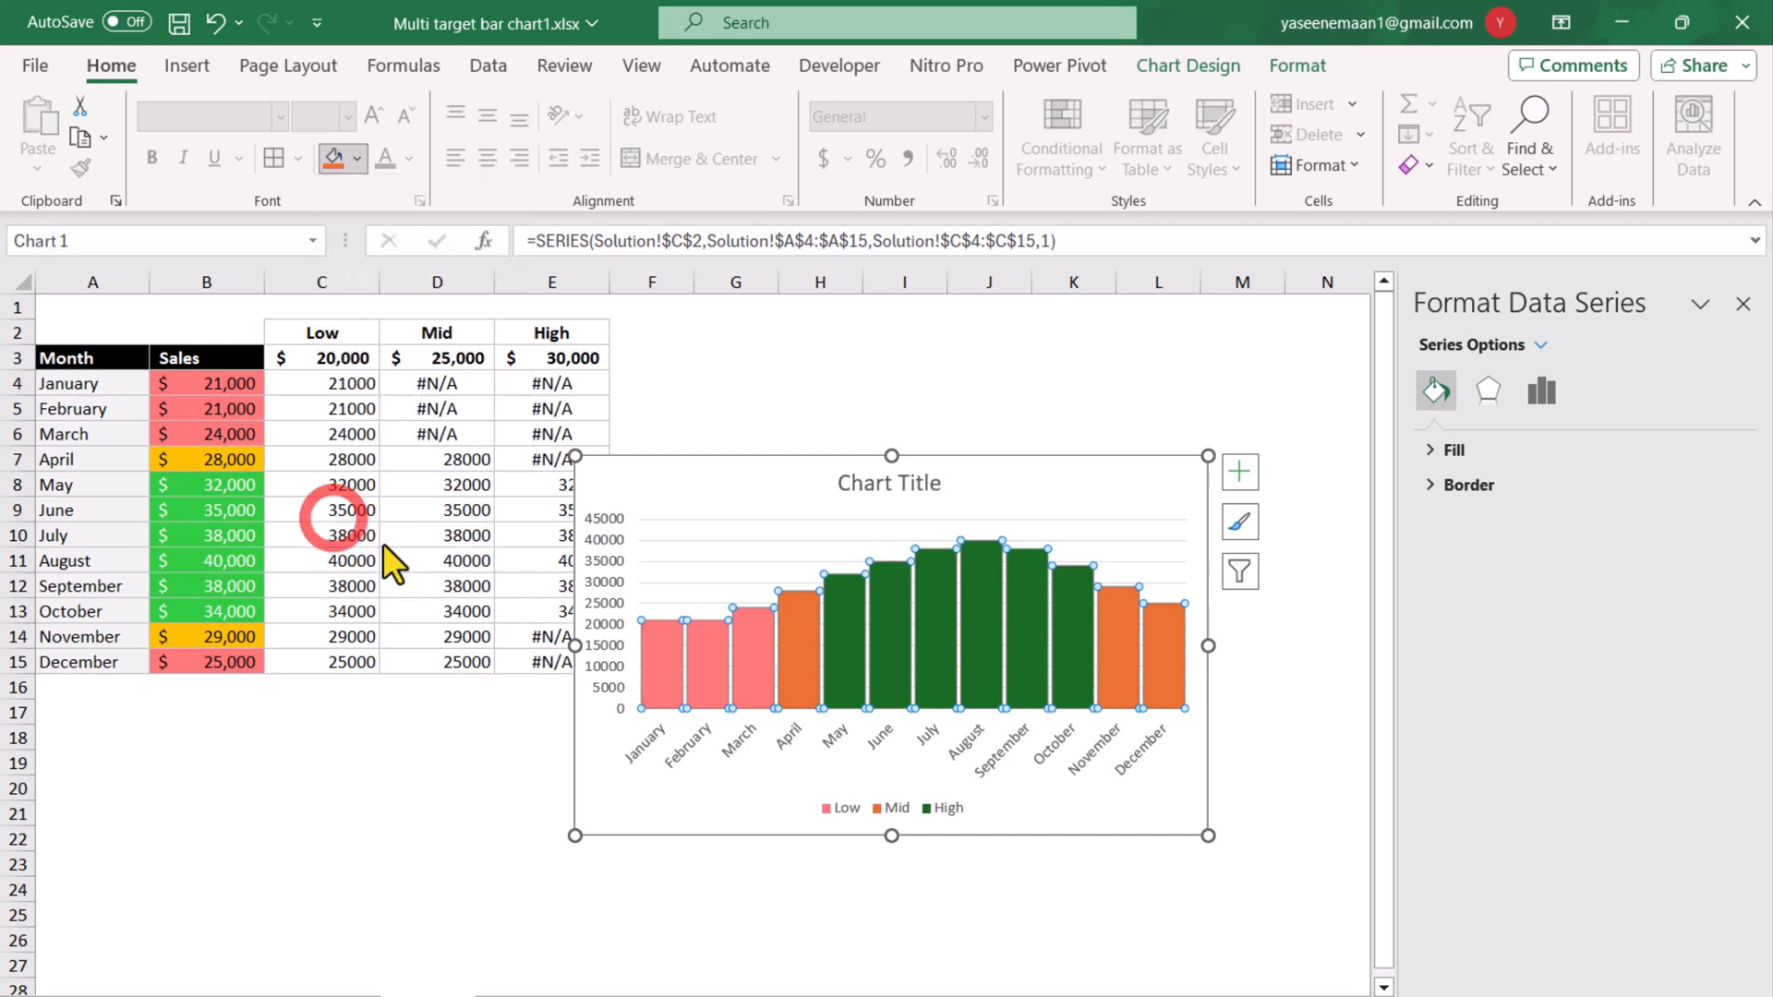
Fill the Mid series columns with the standard orange that matches the mid-range sales cells.
left_click(802, 645)
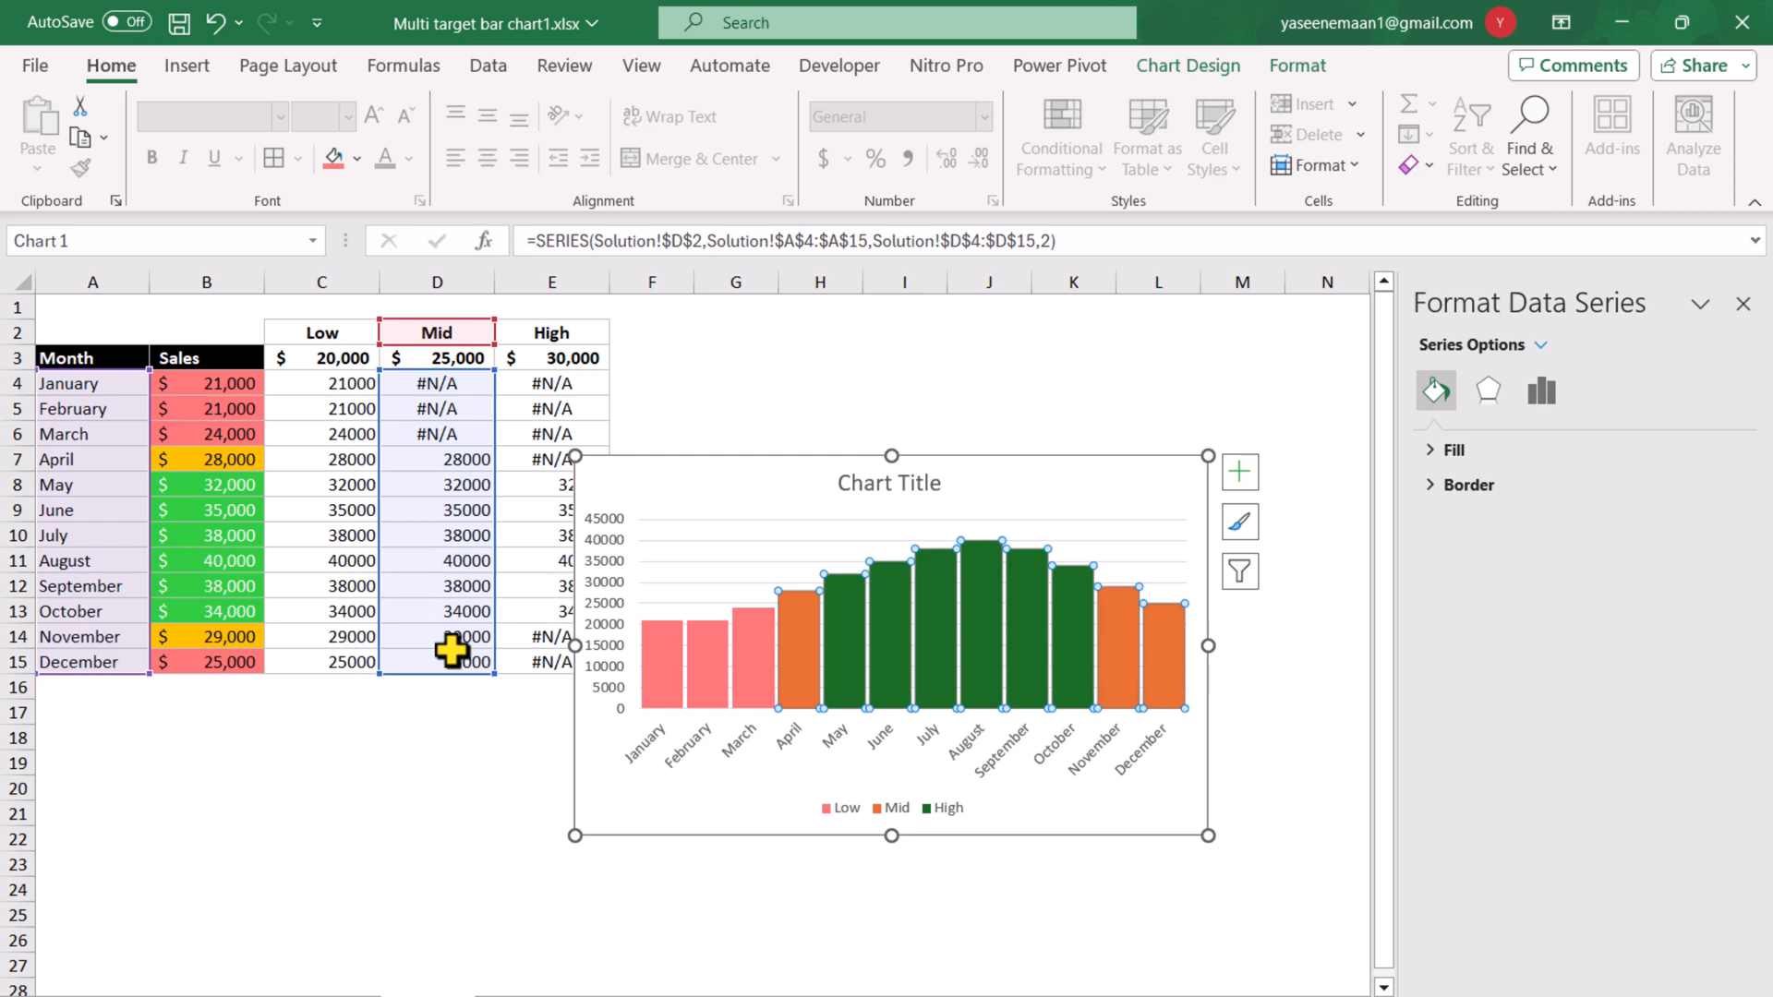
left_click(357, 161)
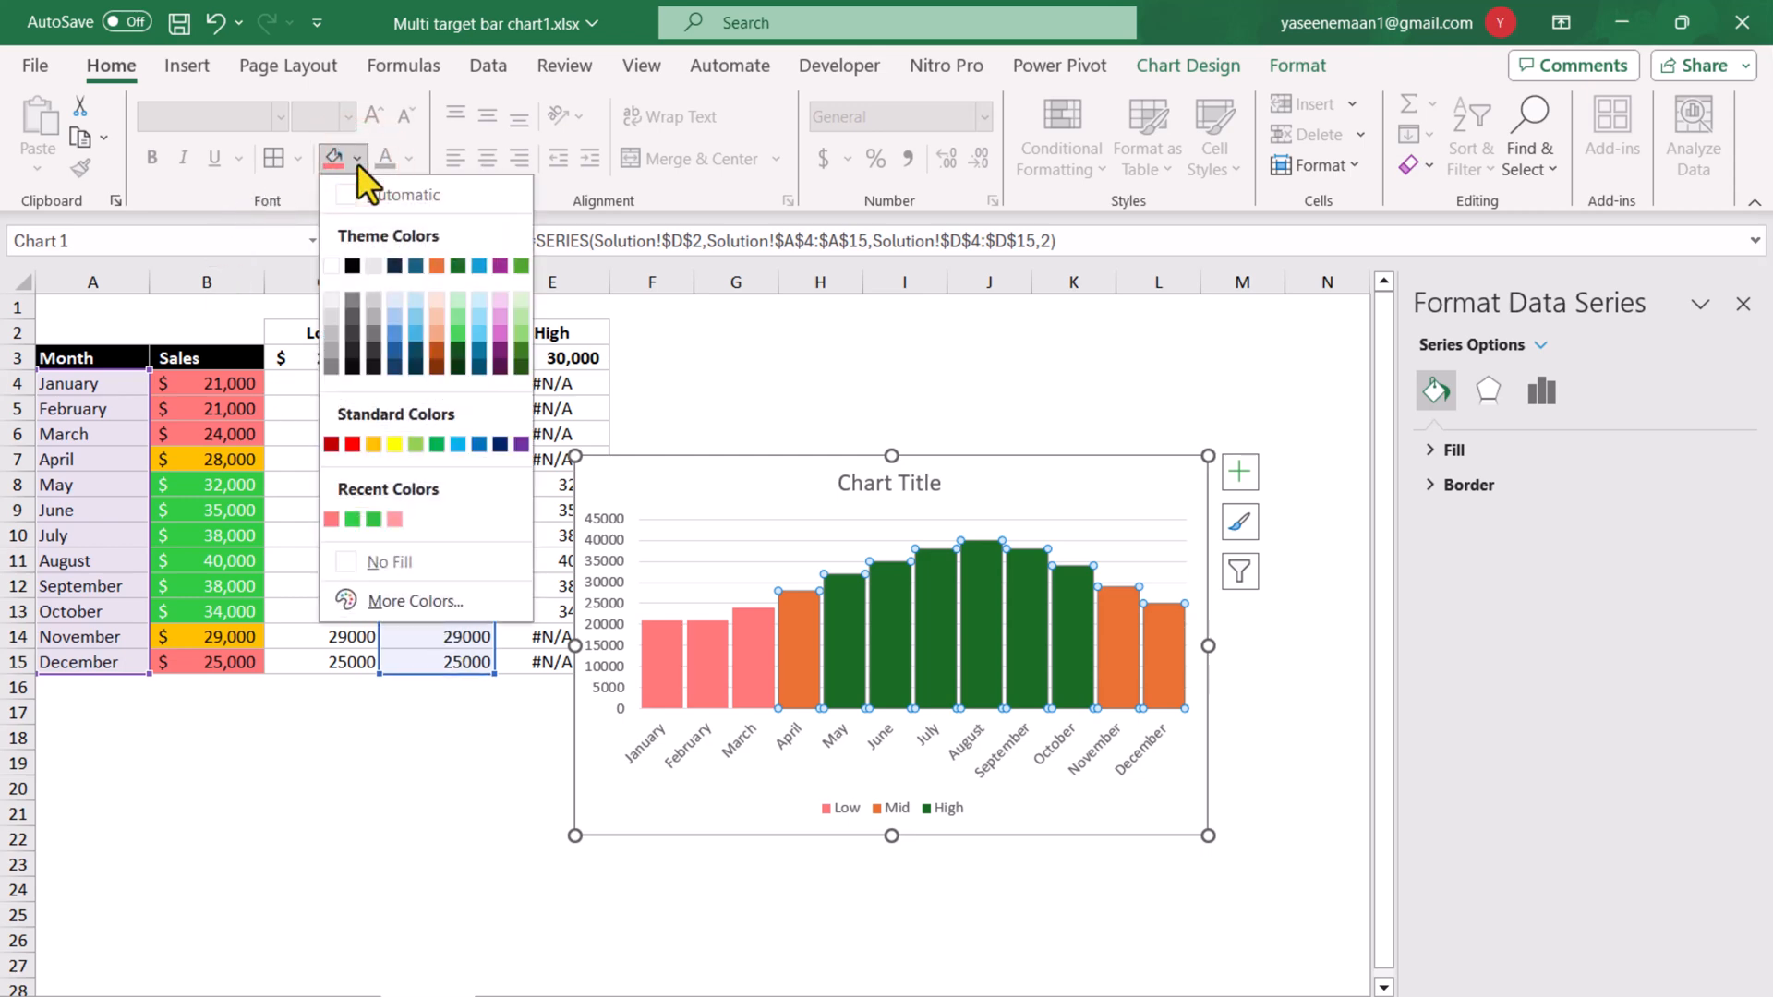
left_click(373, 444)
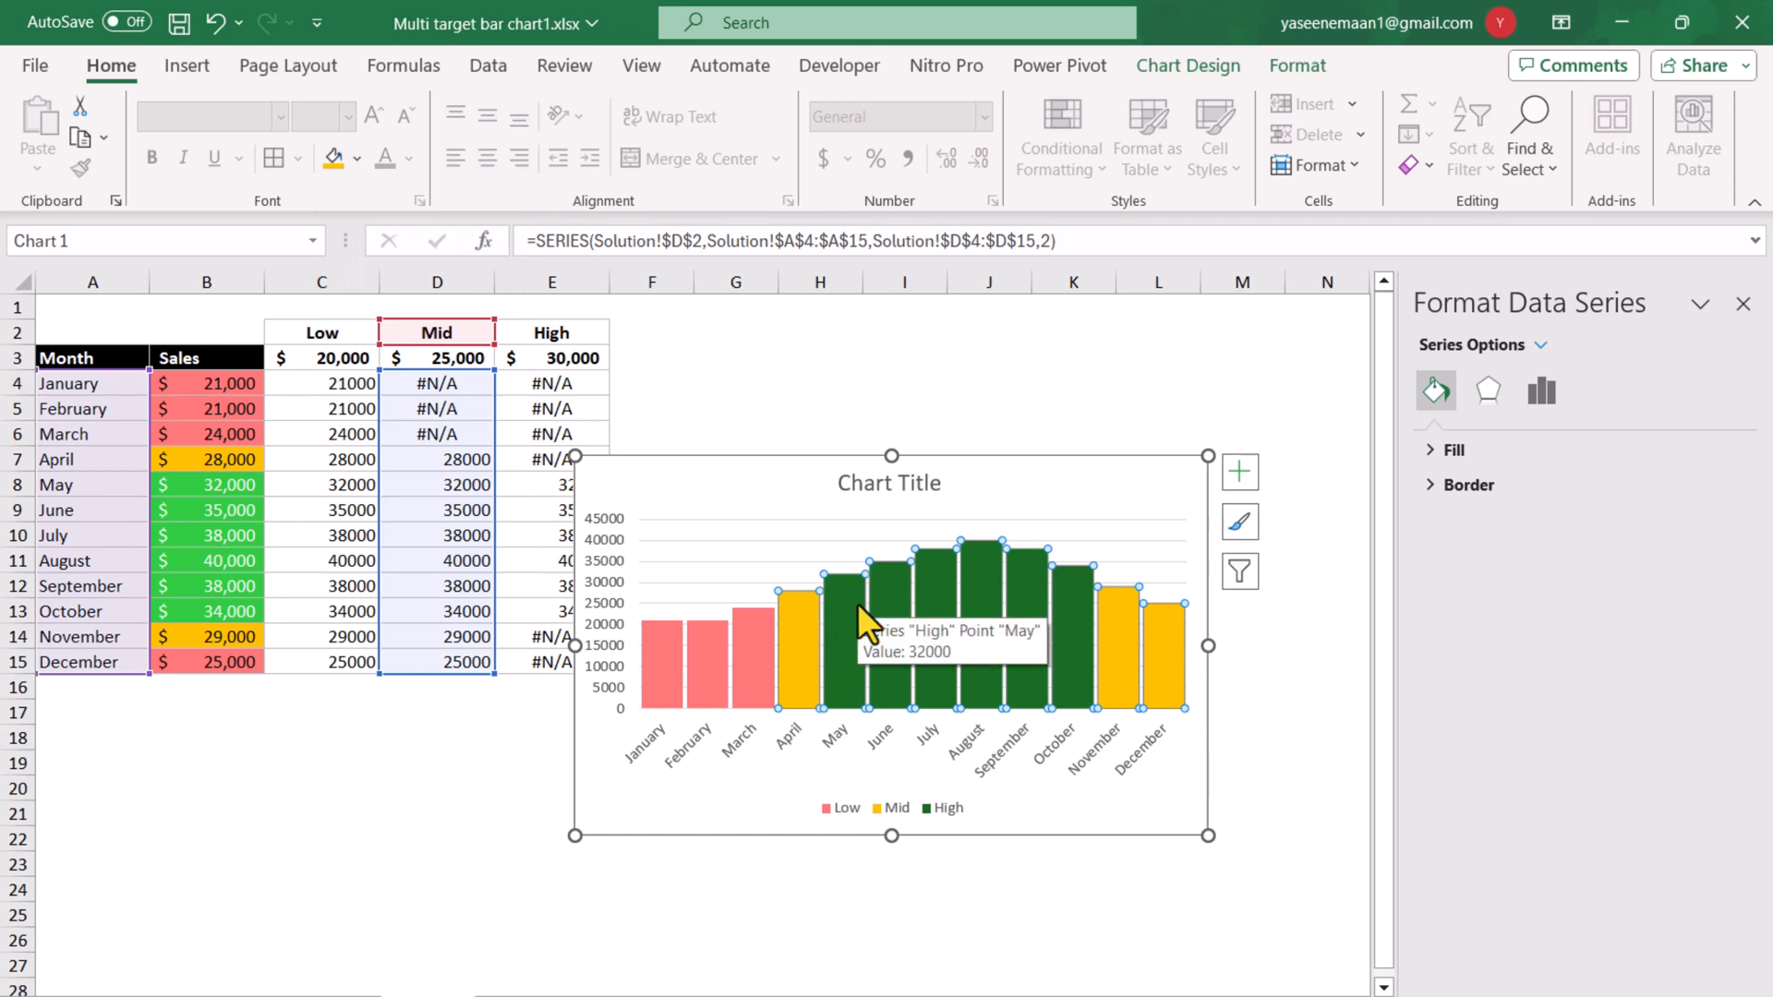
Fill the High series columns with the recently used bright green that matches the high sales cells.
left_click(857, 602)
left_click(357, 162)
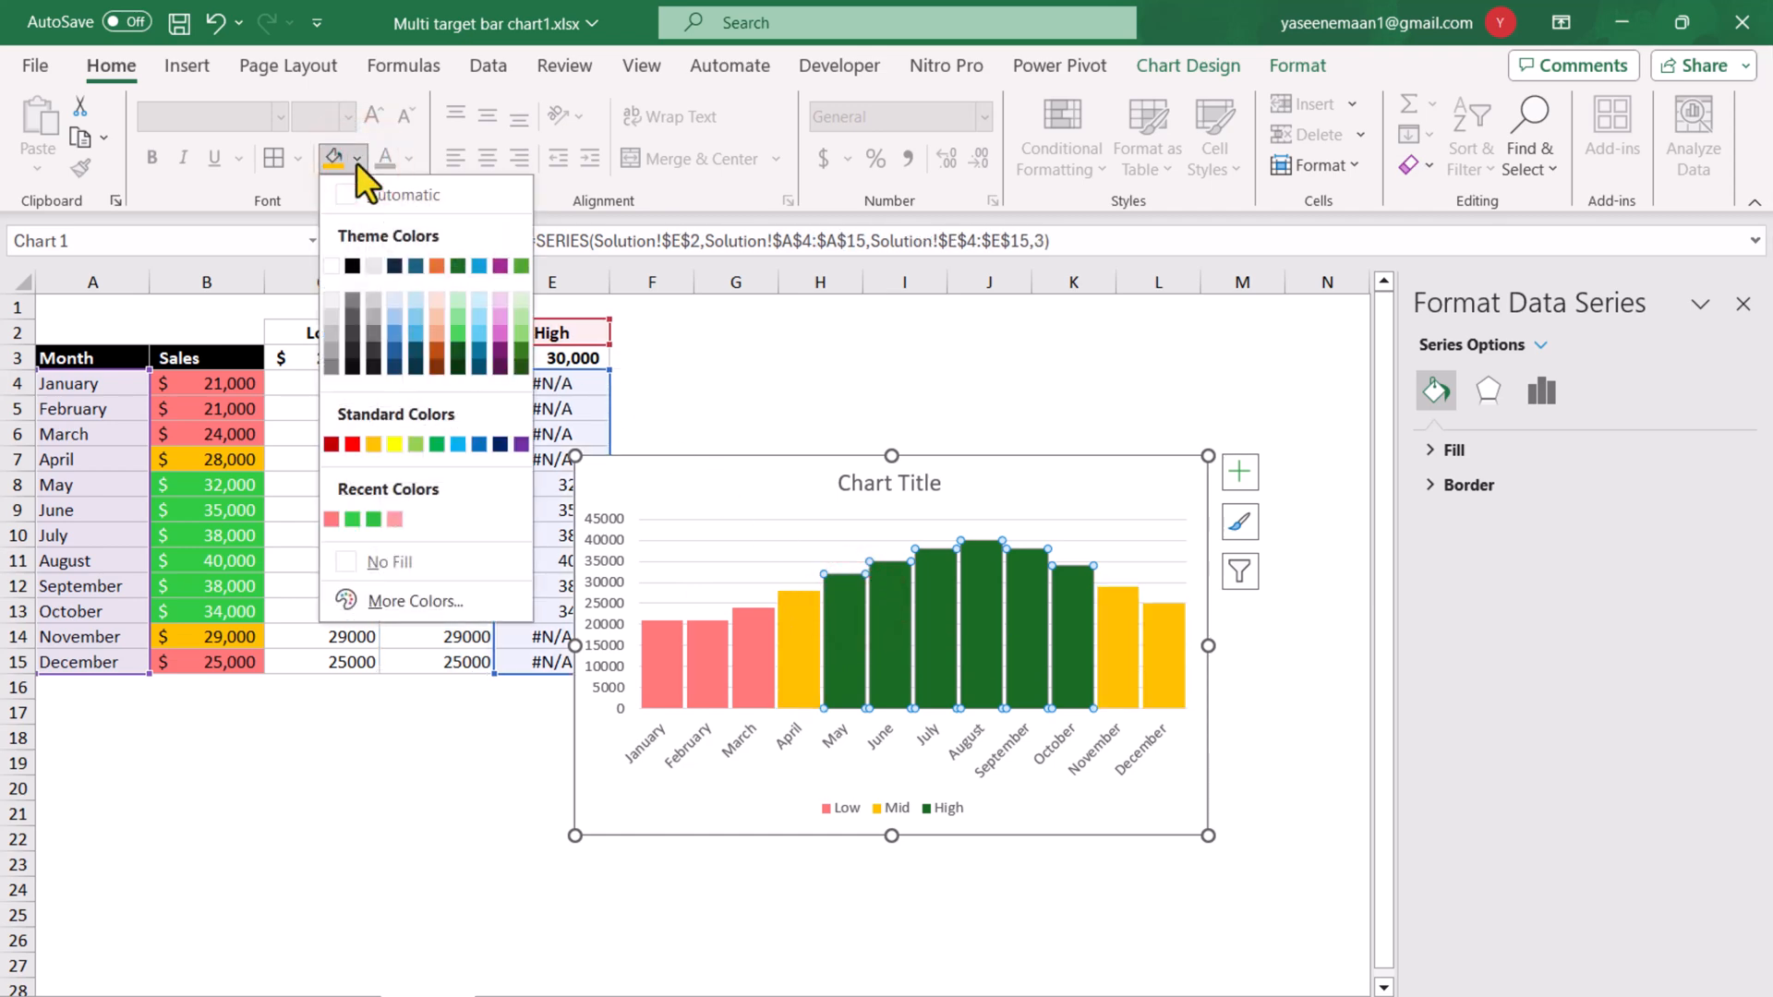
left_click(373, 519)
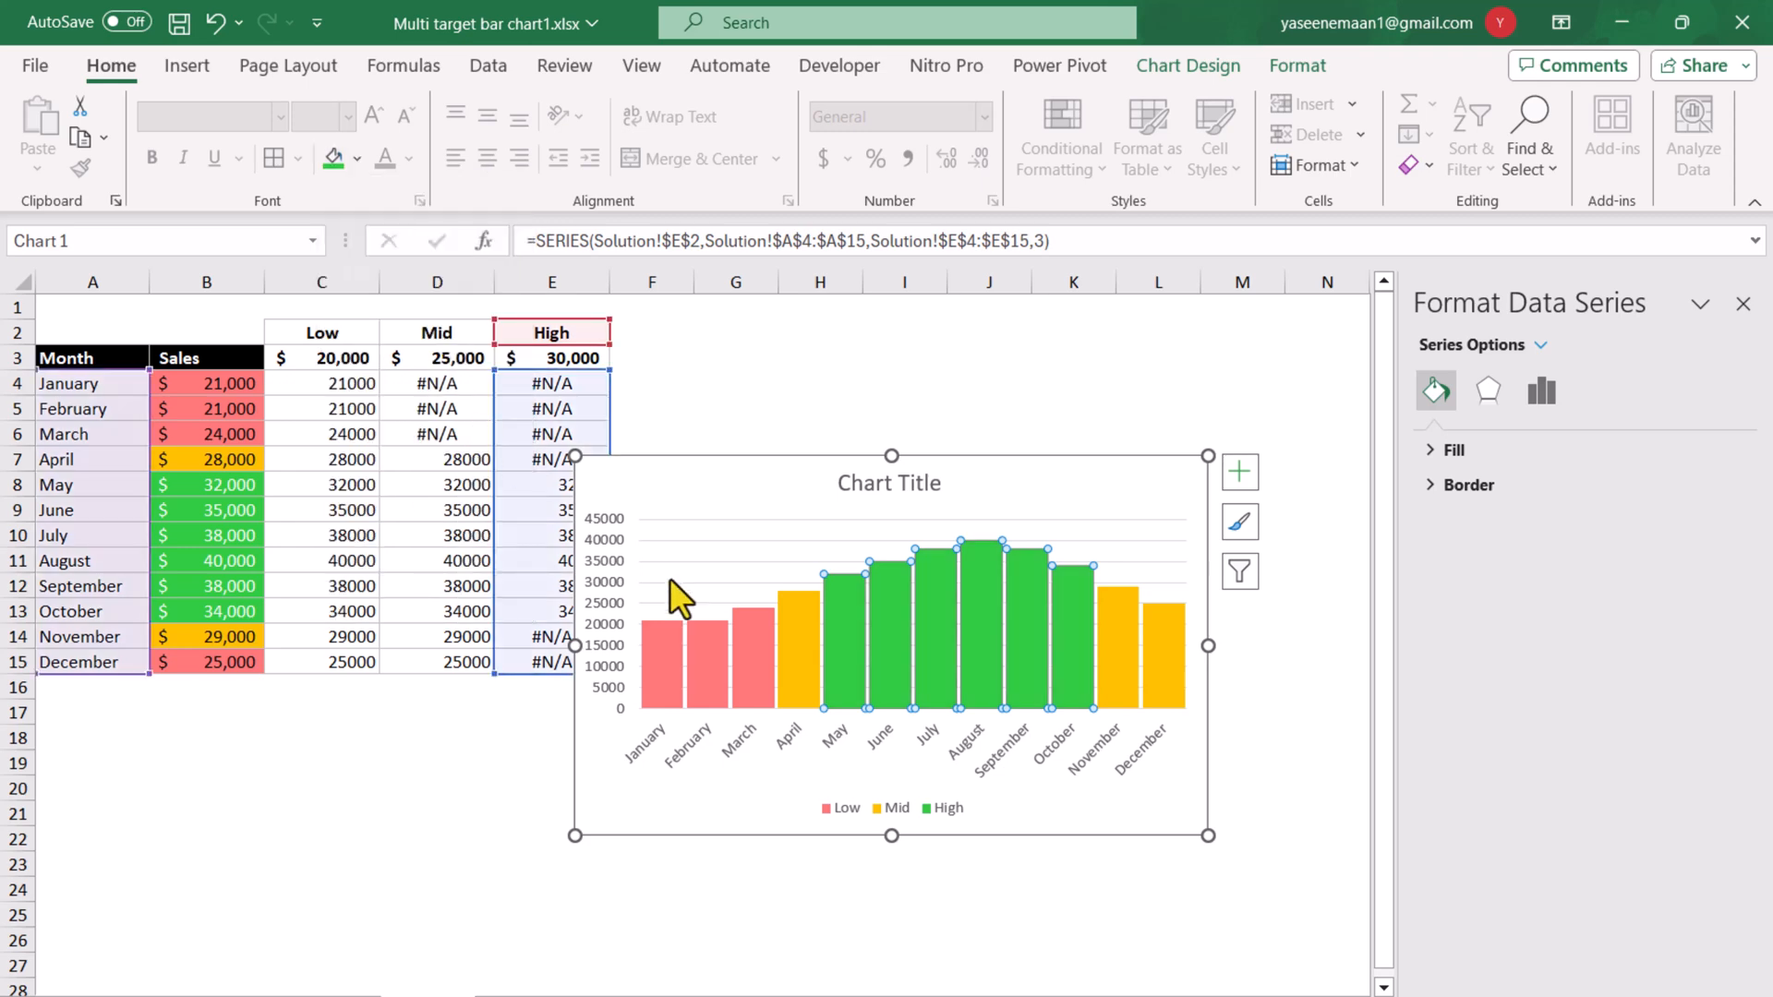
Select the Mid series and the High series by name in turn to check which columns each one covers.
left_click(1292, 64)
left_click(185, 114)
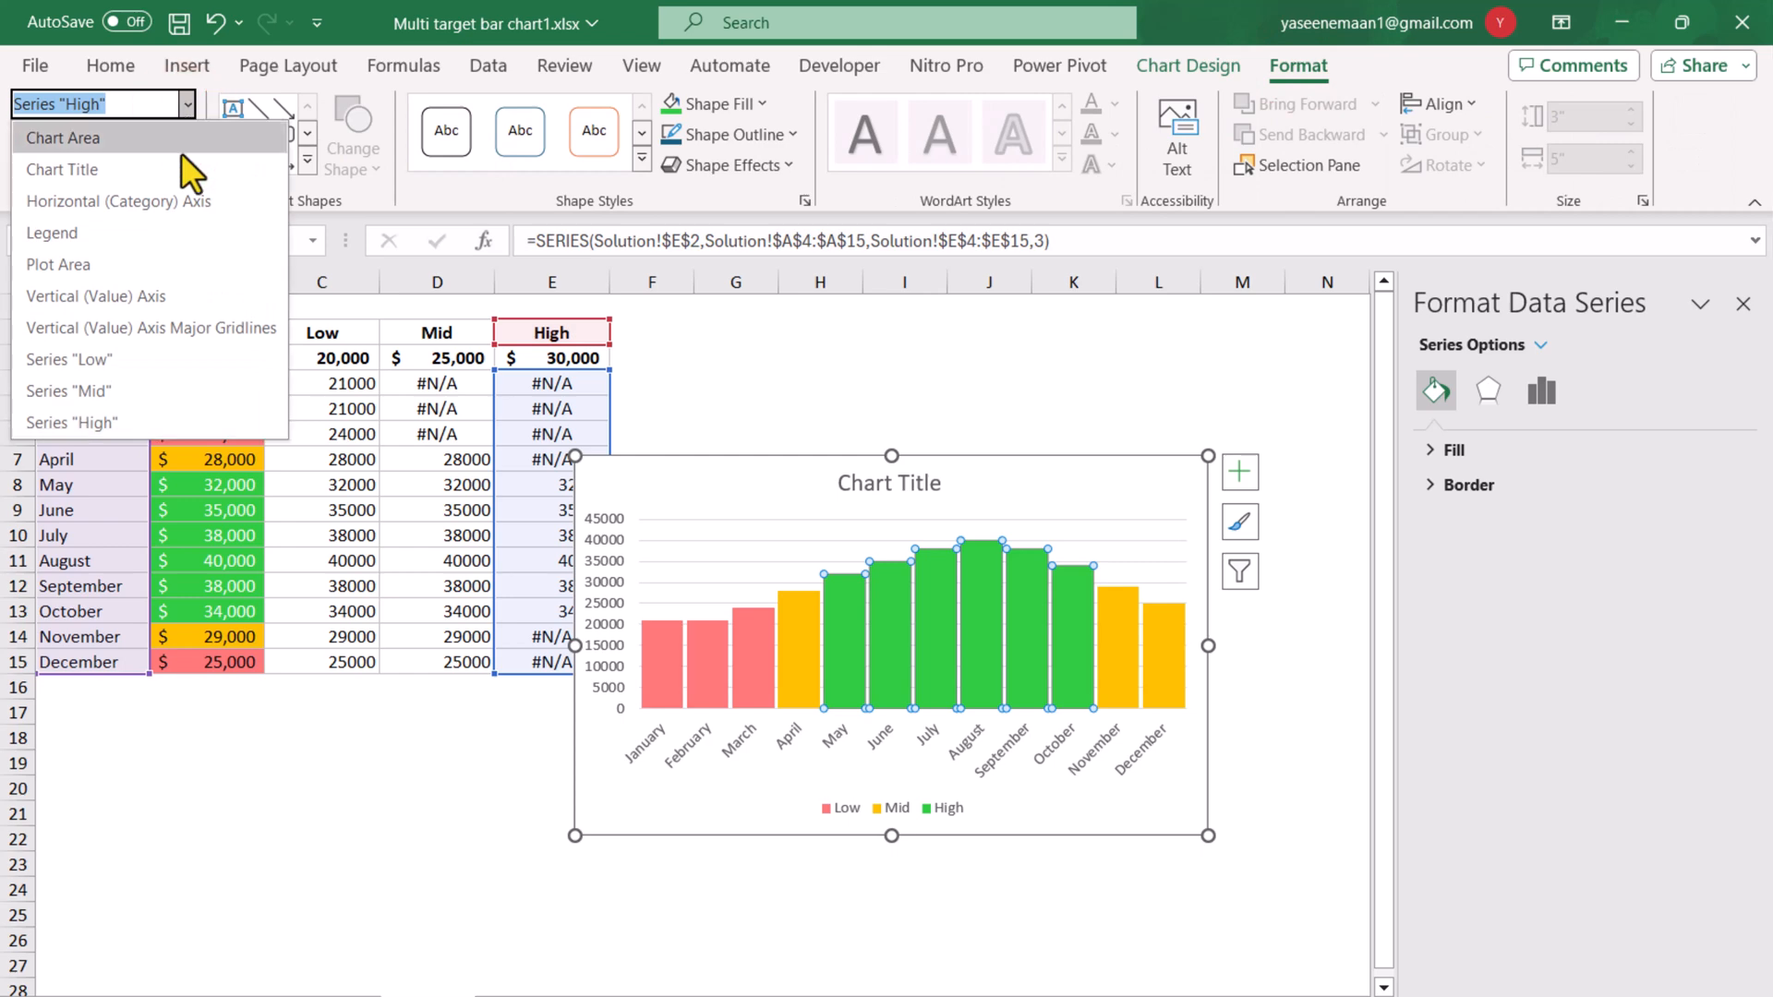
left_click(124, 391)
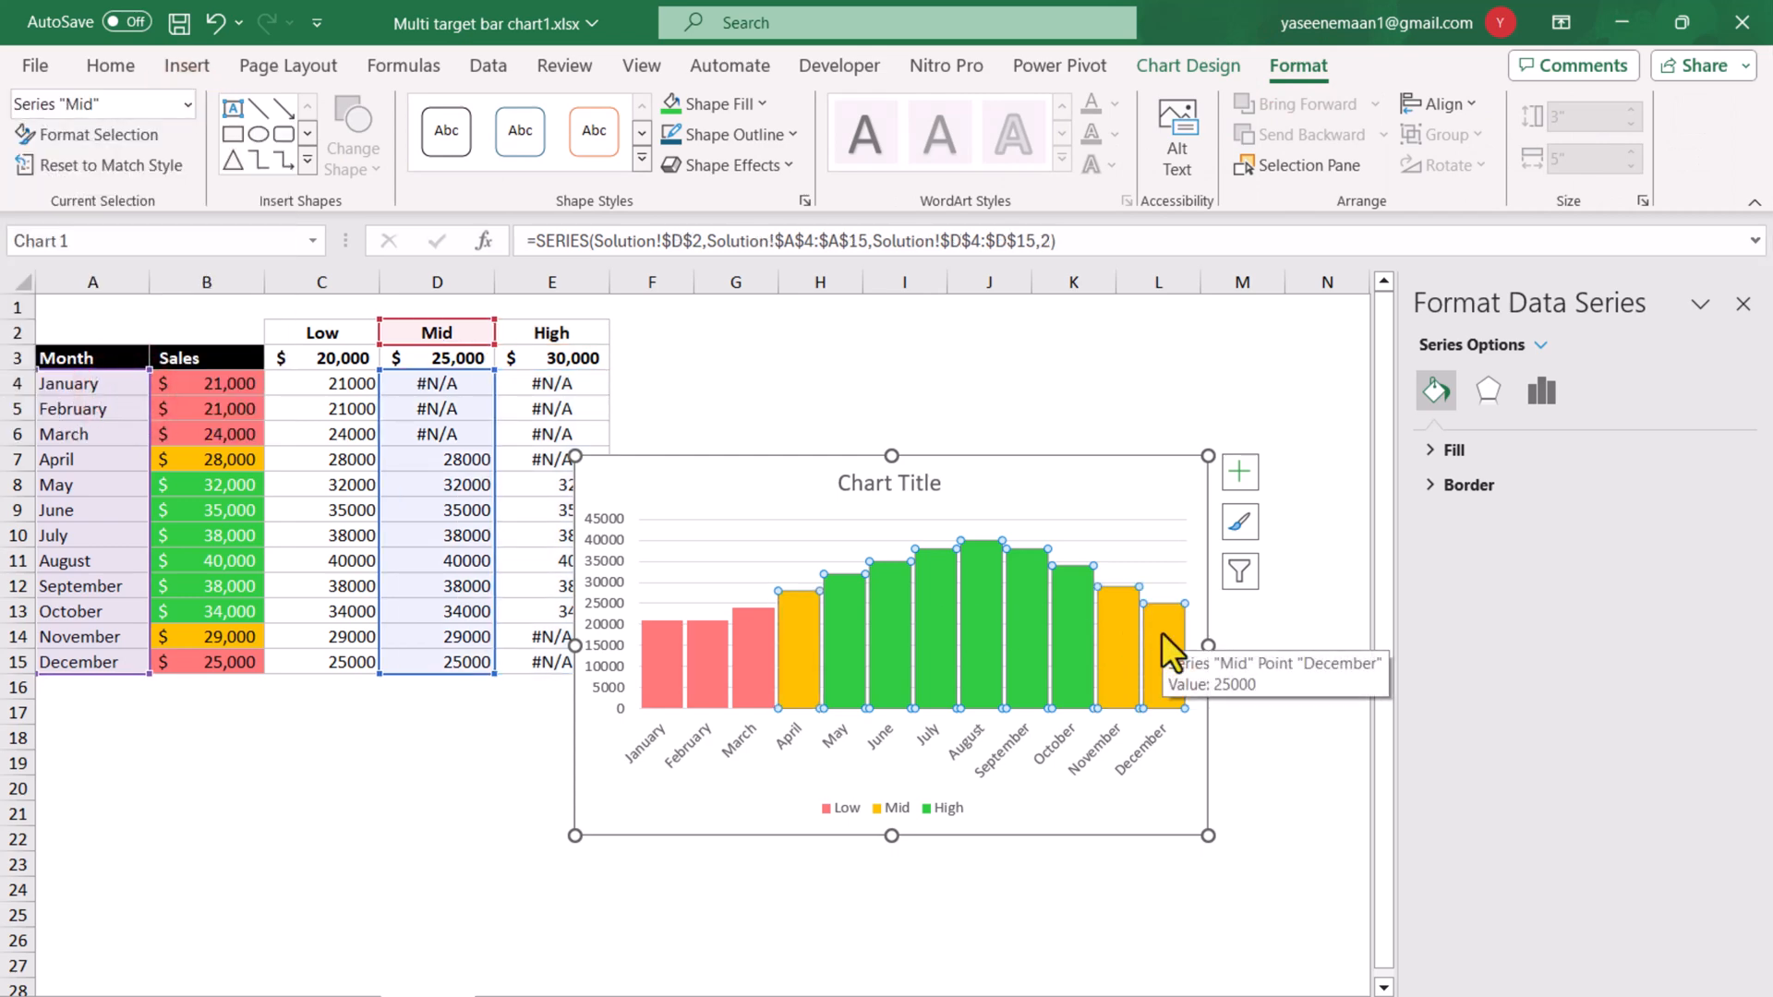
left_click(187, 104)
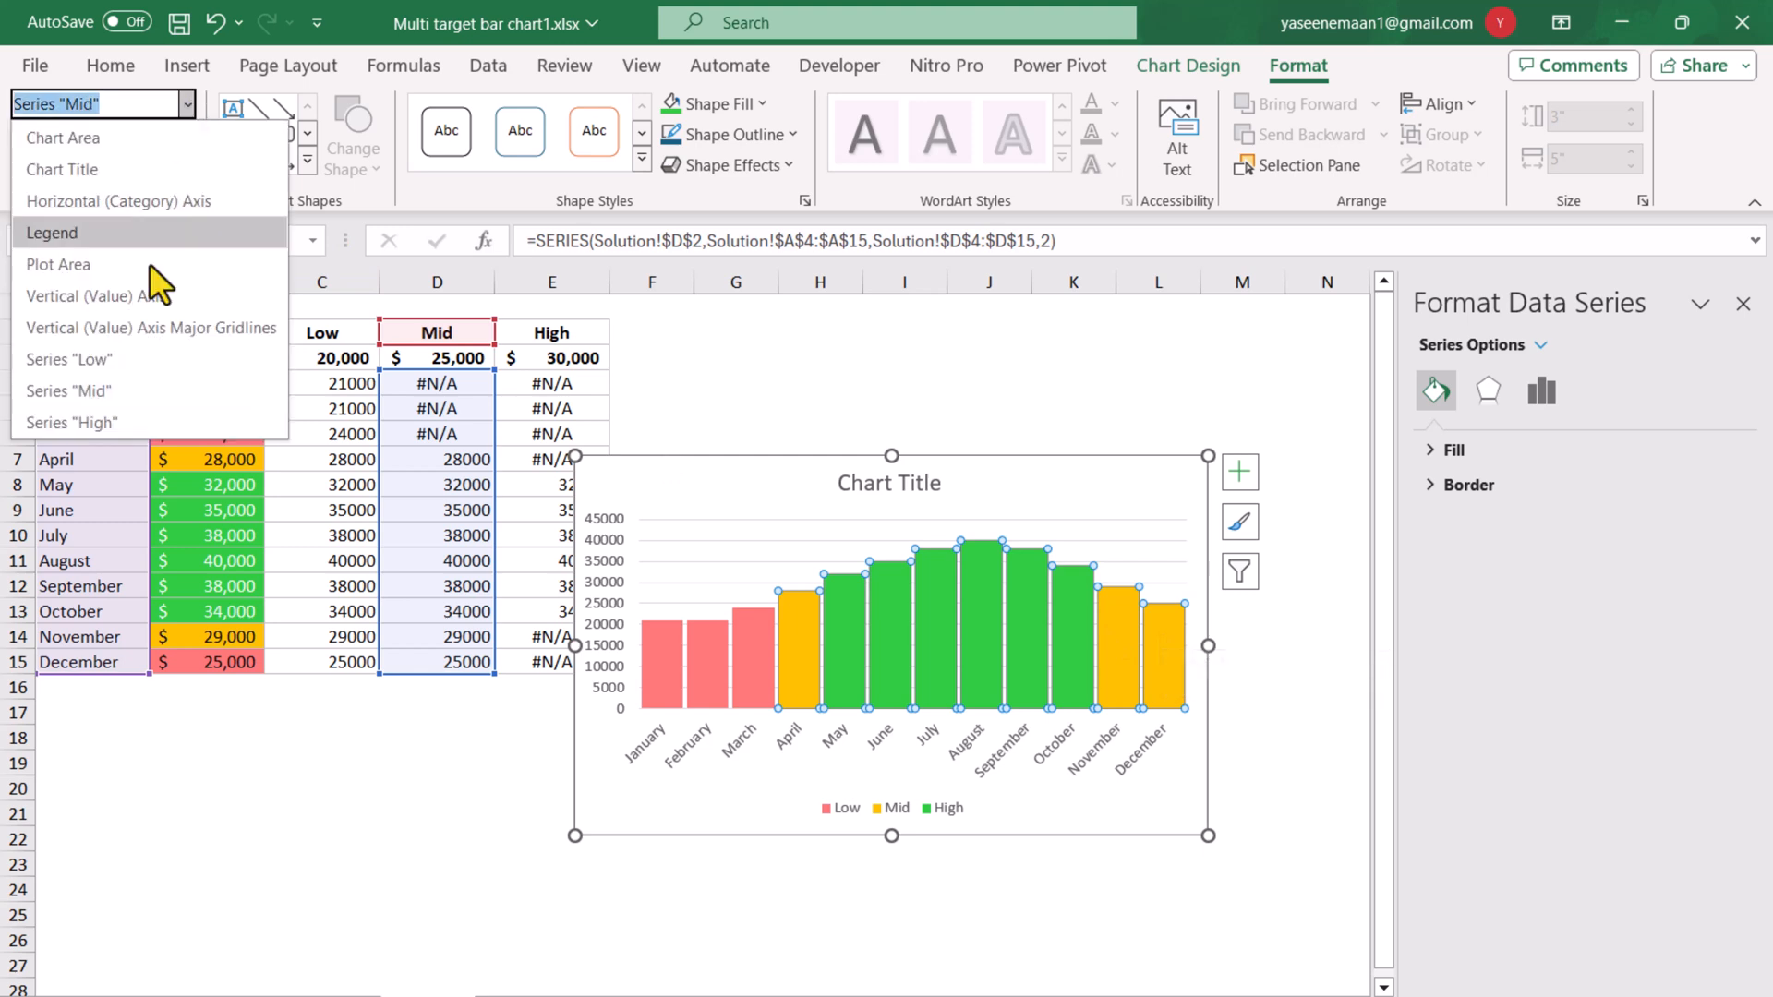
left_click(138, 421)
mouse_move(1002, 644)
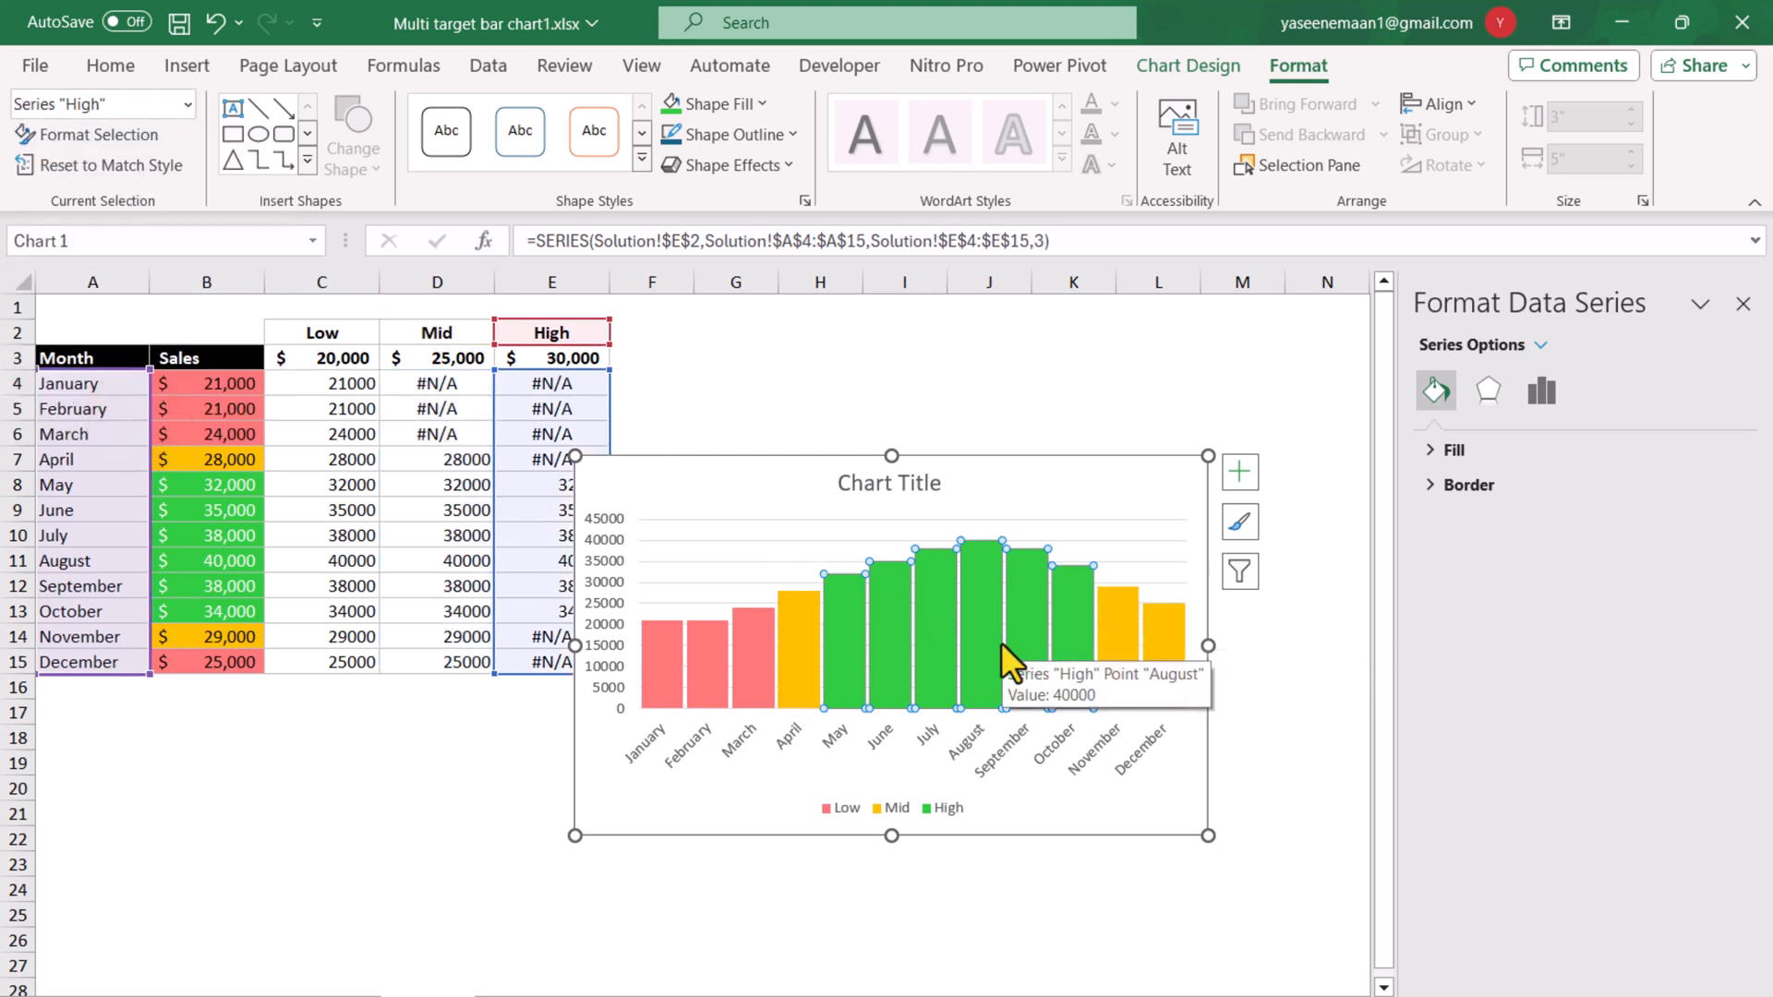
Change the chart title to "Monthly Sales Data".
left_click(700, 483)
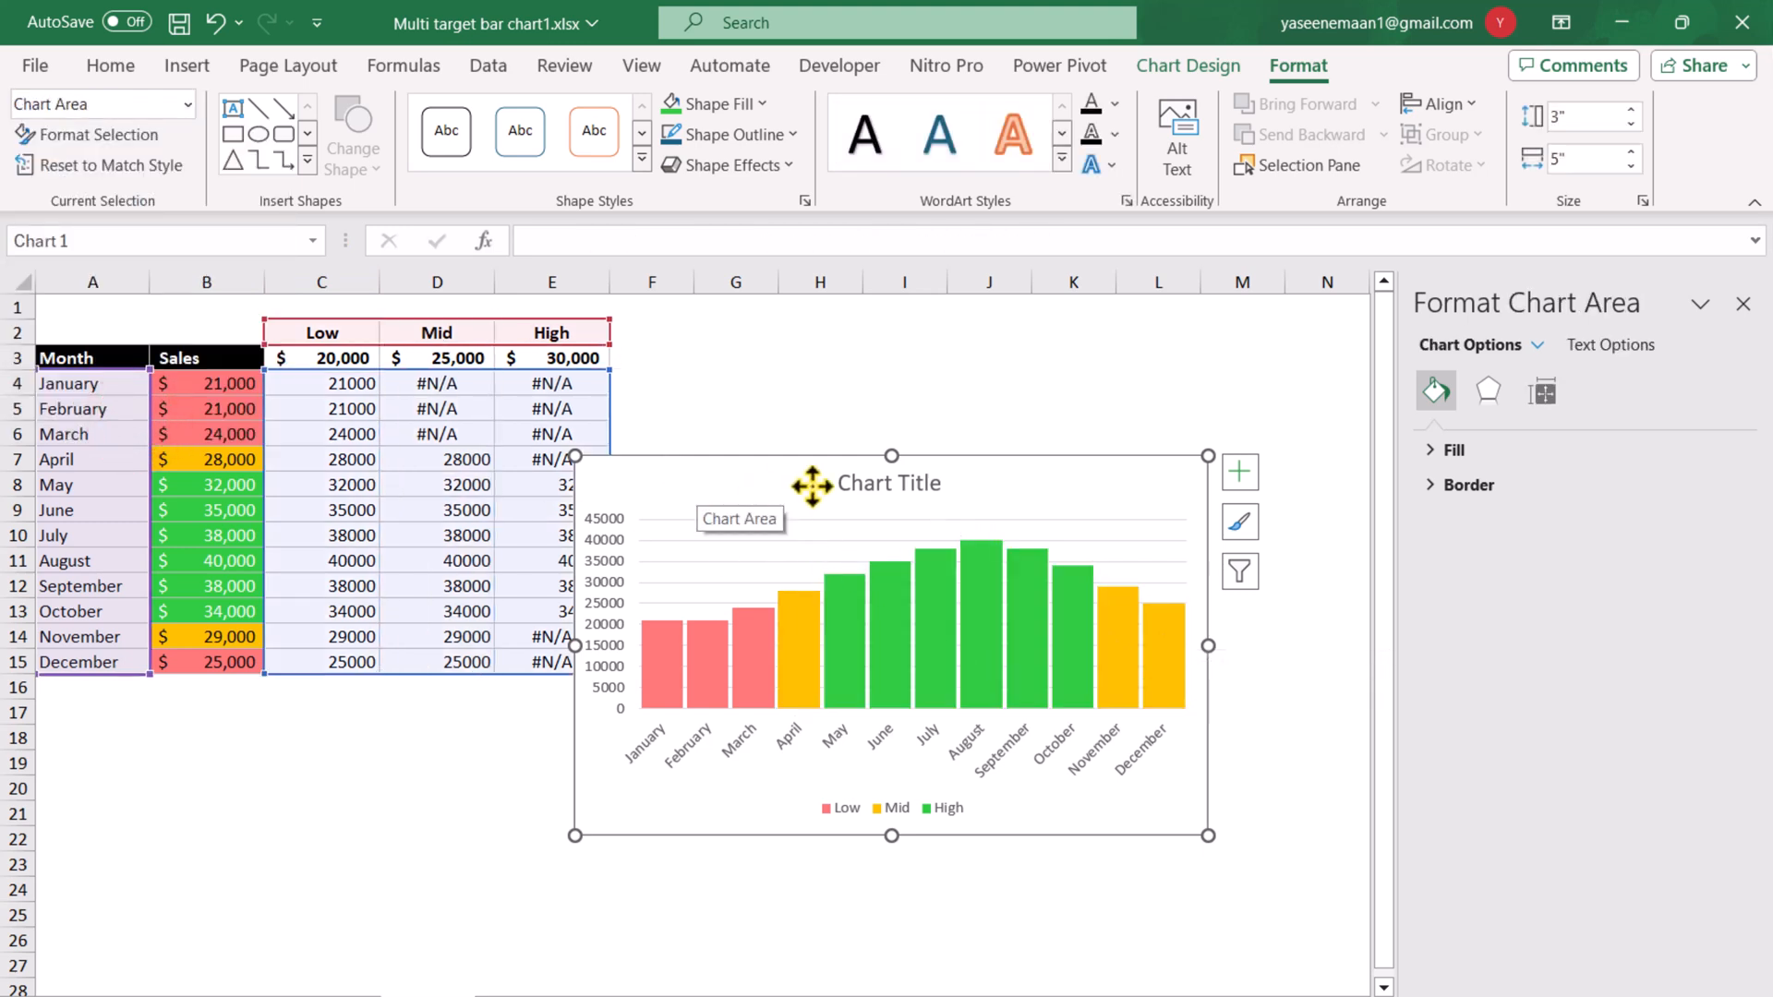
left_click(882, 481)
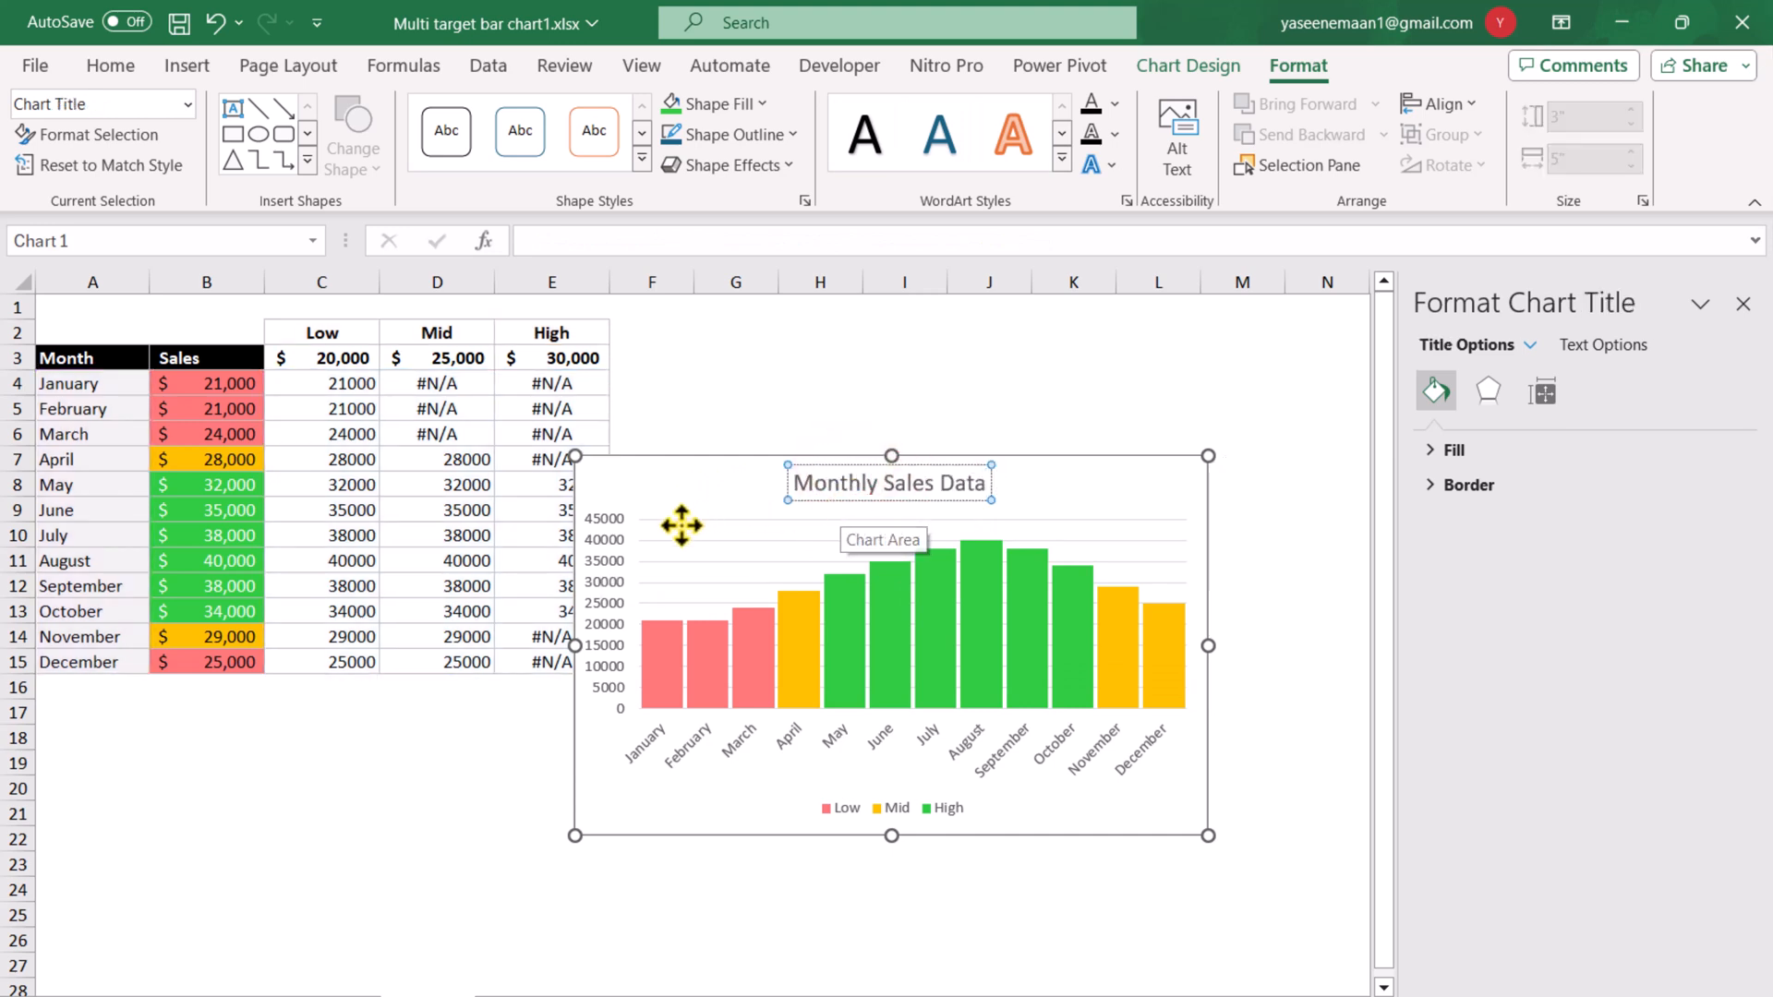
Format the vertical axis numbers as Currency with the $ symbol and 0 decimal places.
left_click(599, 568)
right_click(598, 567)
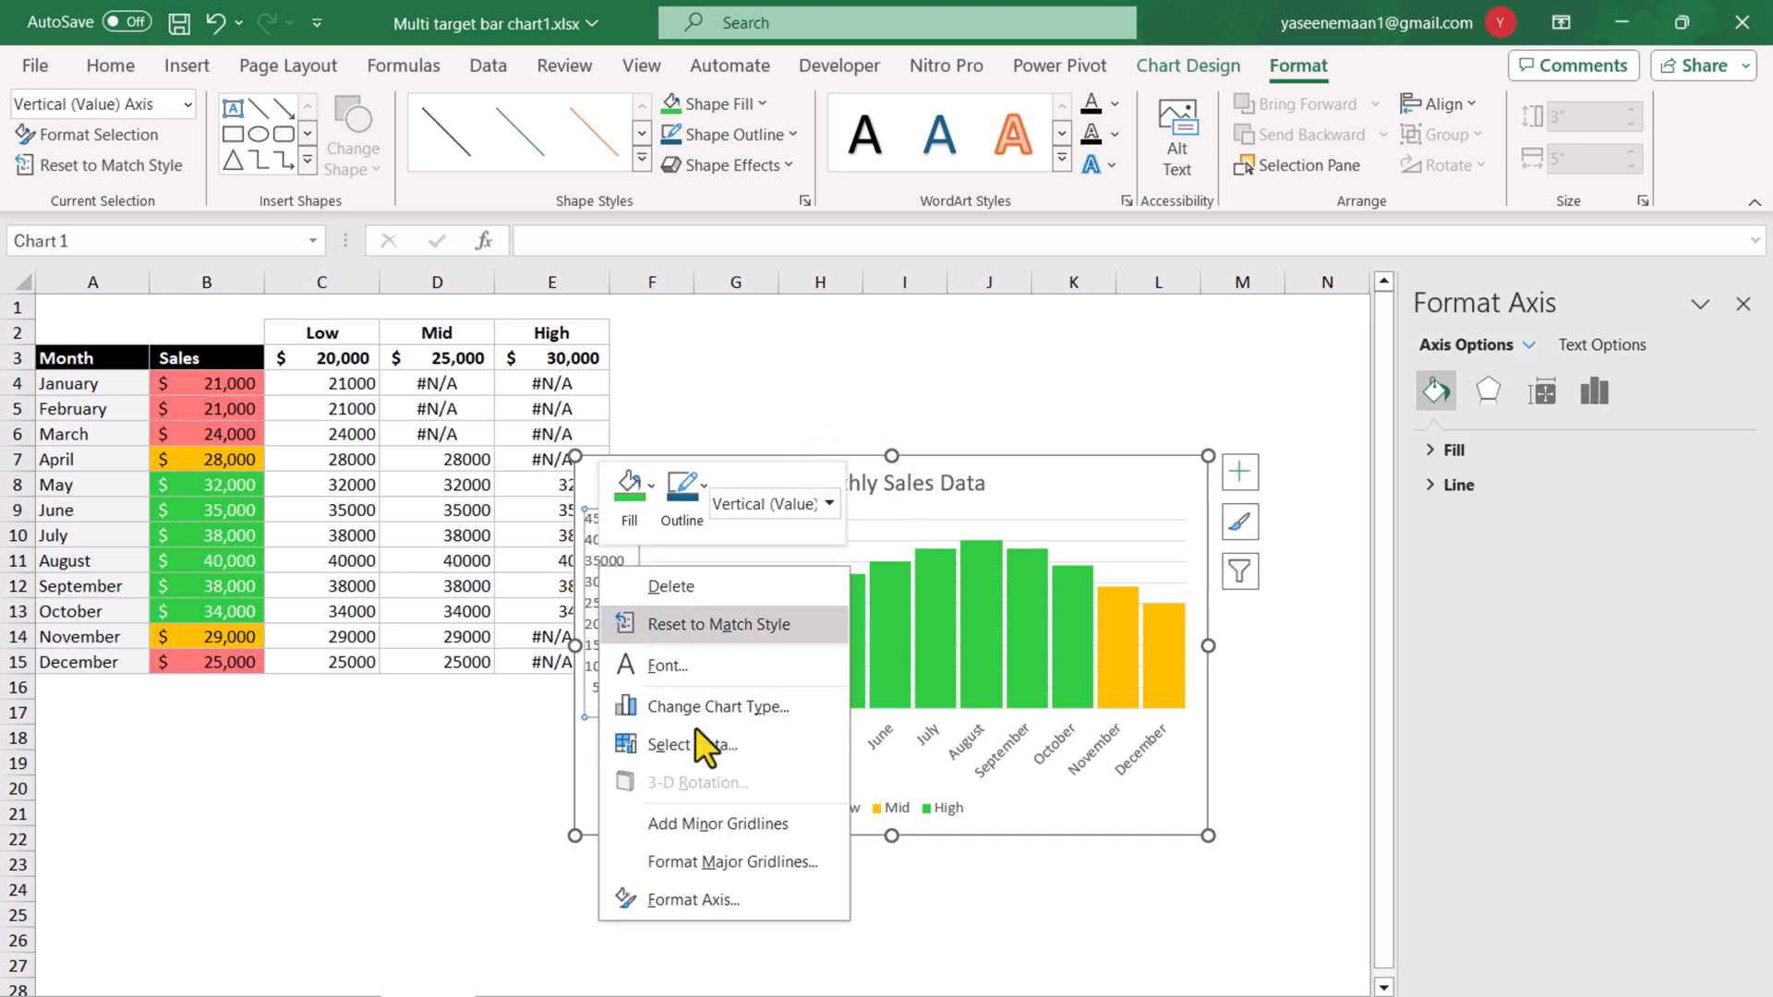
left_click(723, 907)
scroll(1564, 934, "down", 2)
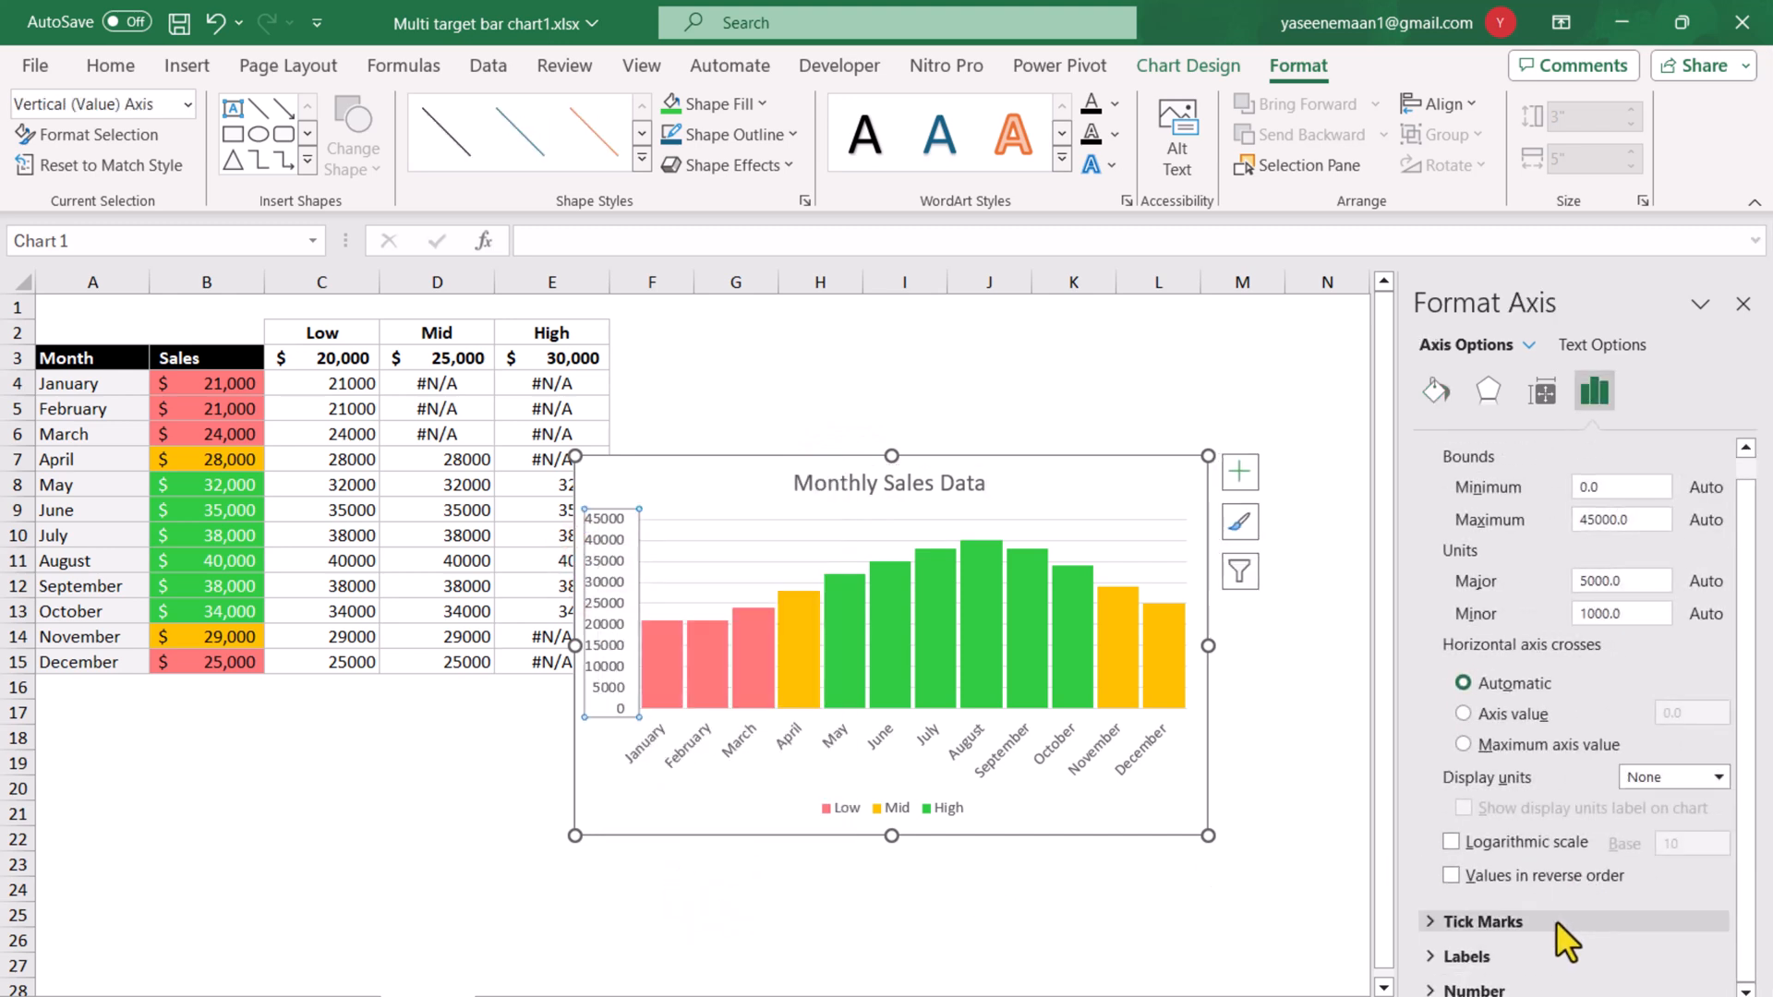
left_click(1524, 989)
left_click(1503, 863)
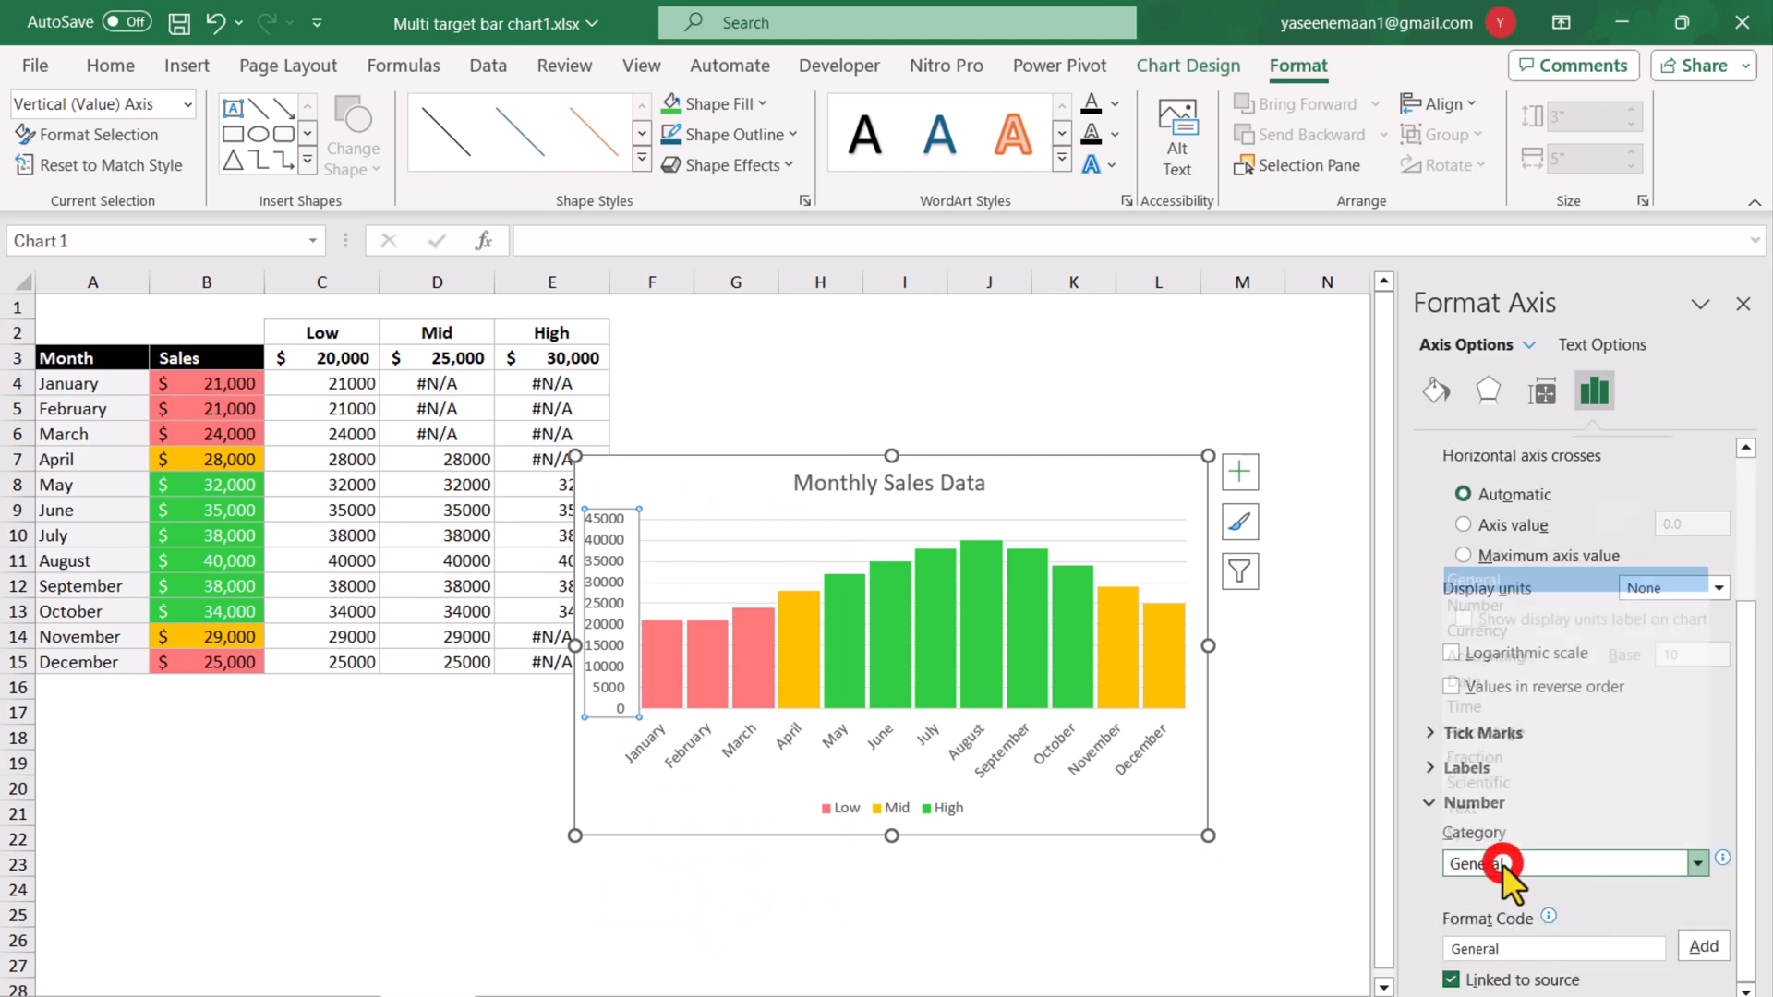
left_click(1499, 613)
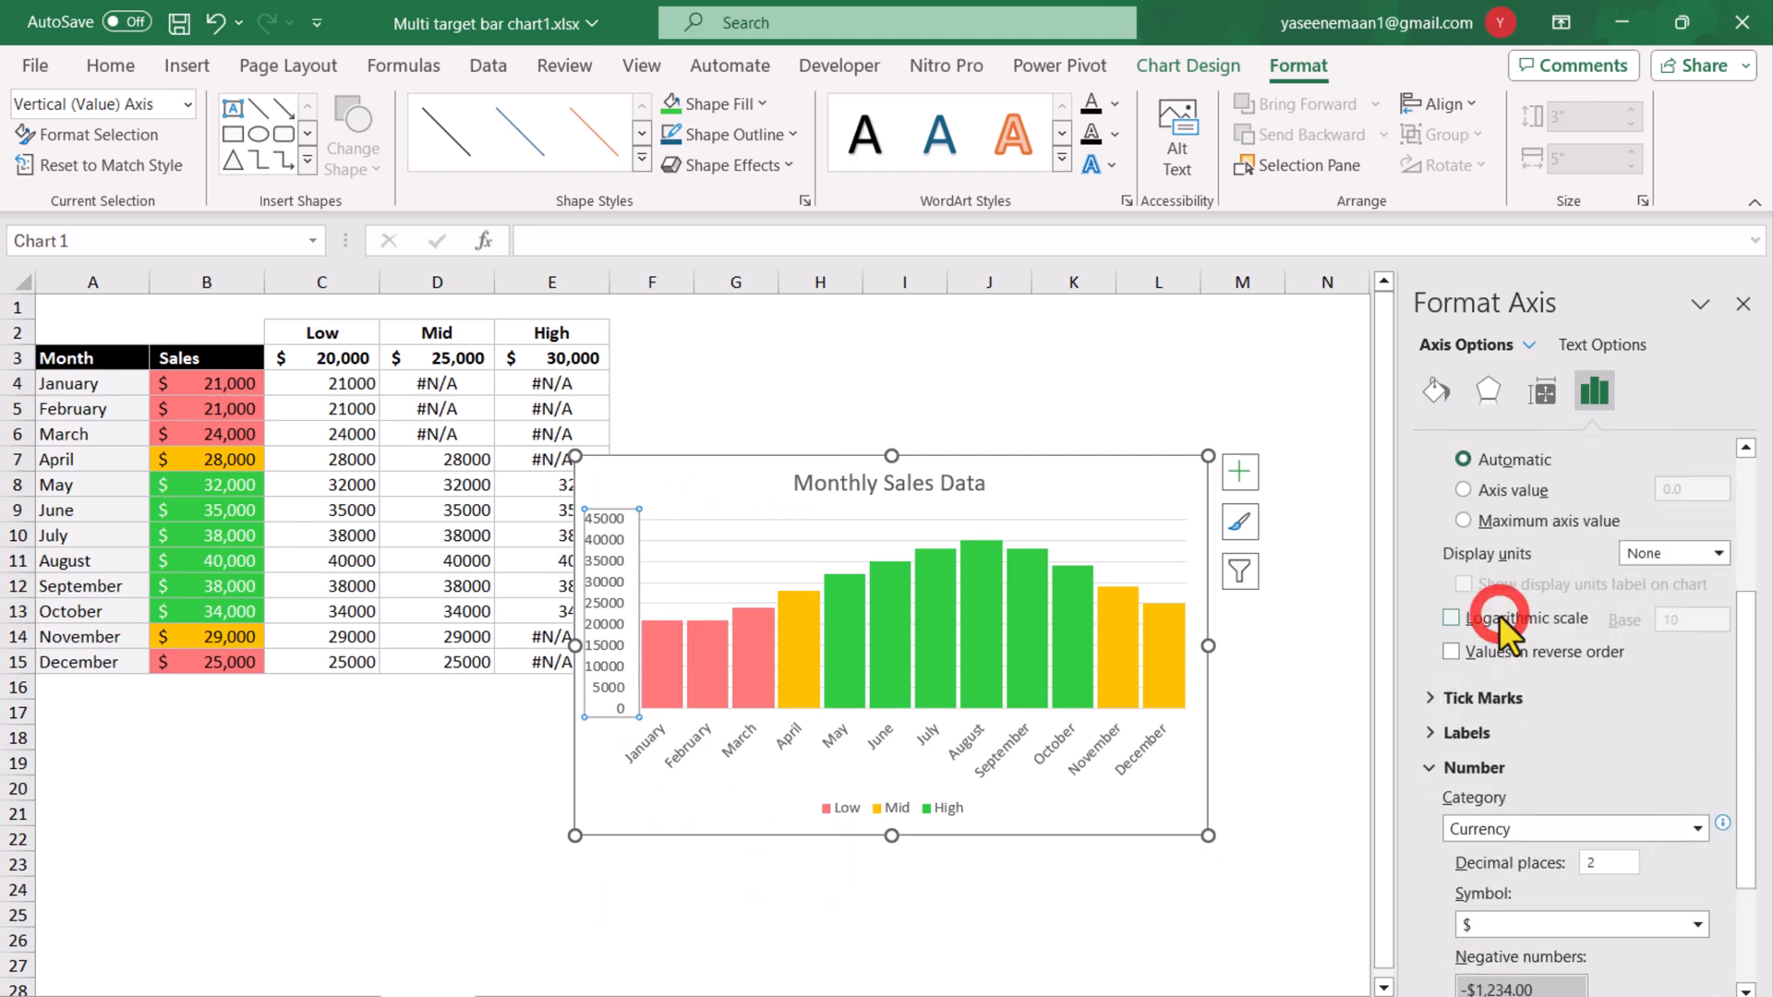
left_click_drag(1604, 868, 1570, 861)
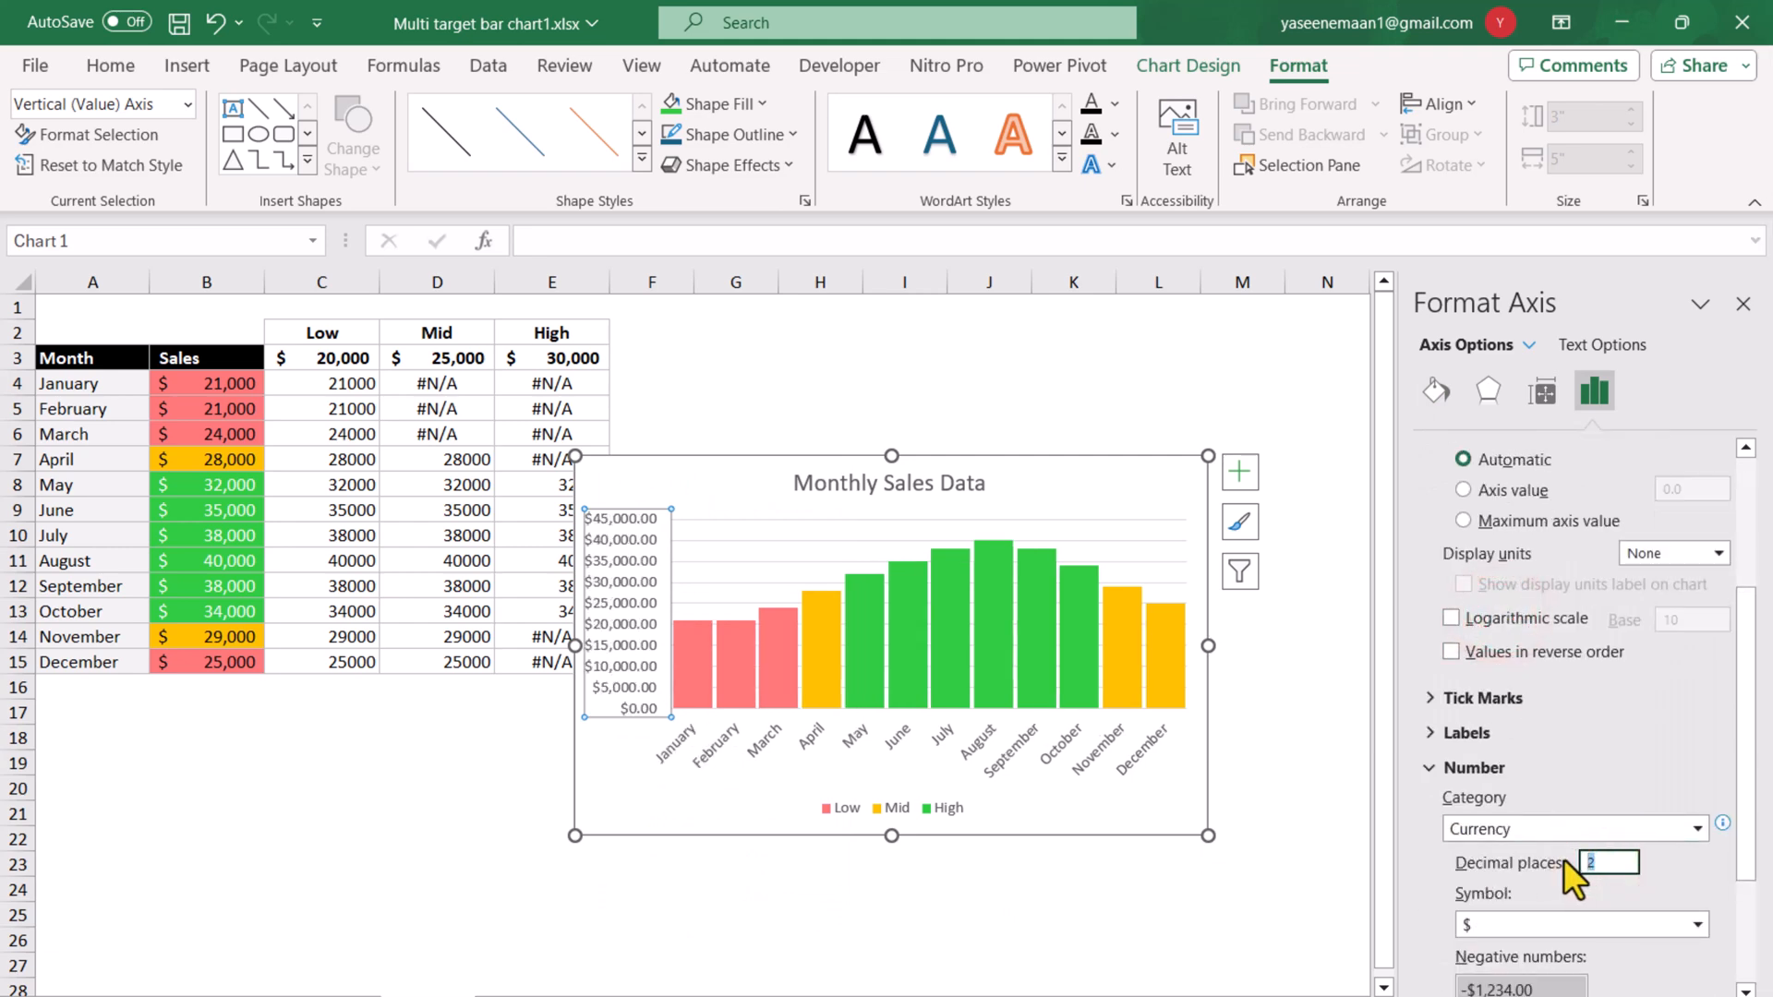
type("0")
key("Return")
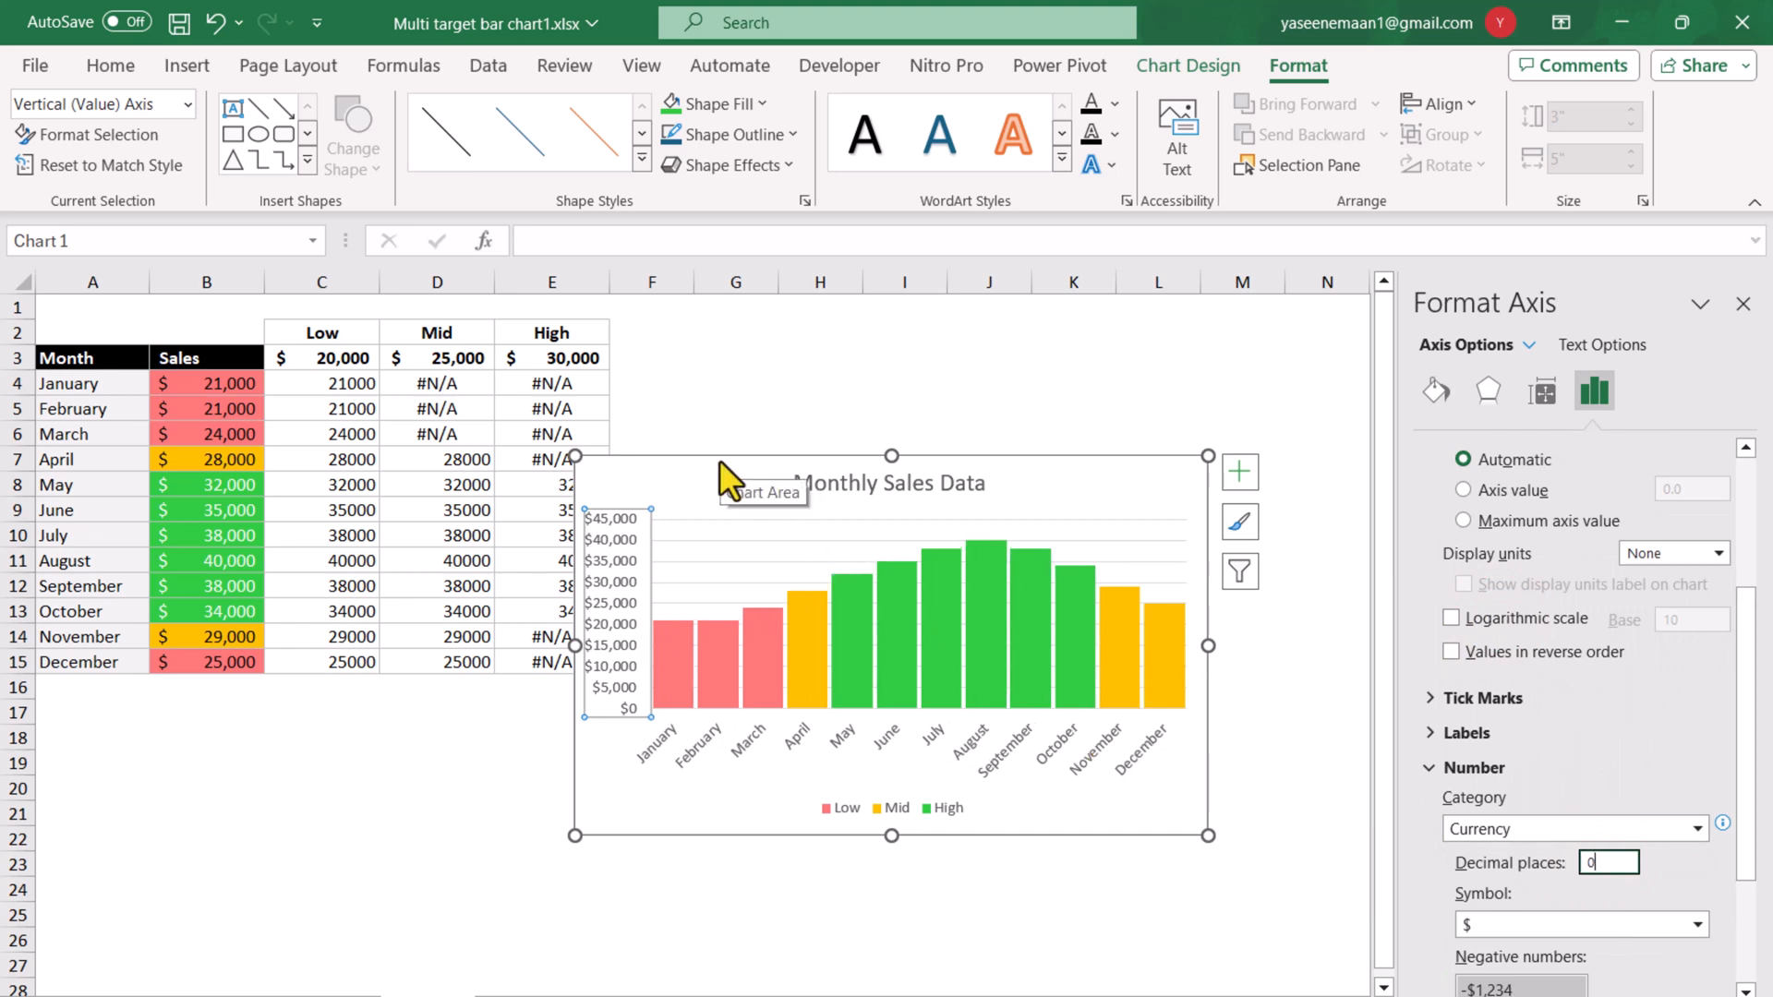
Move the chart beside the data table so it no longer covers column E, and deselect it.
left_click_drag(719, 460, 793, 325)
left_click(936, 761)
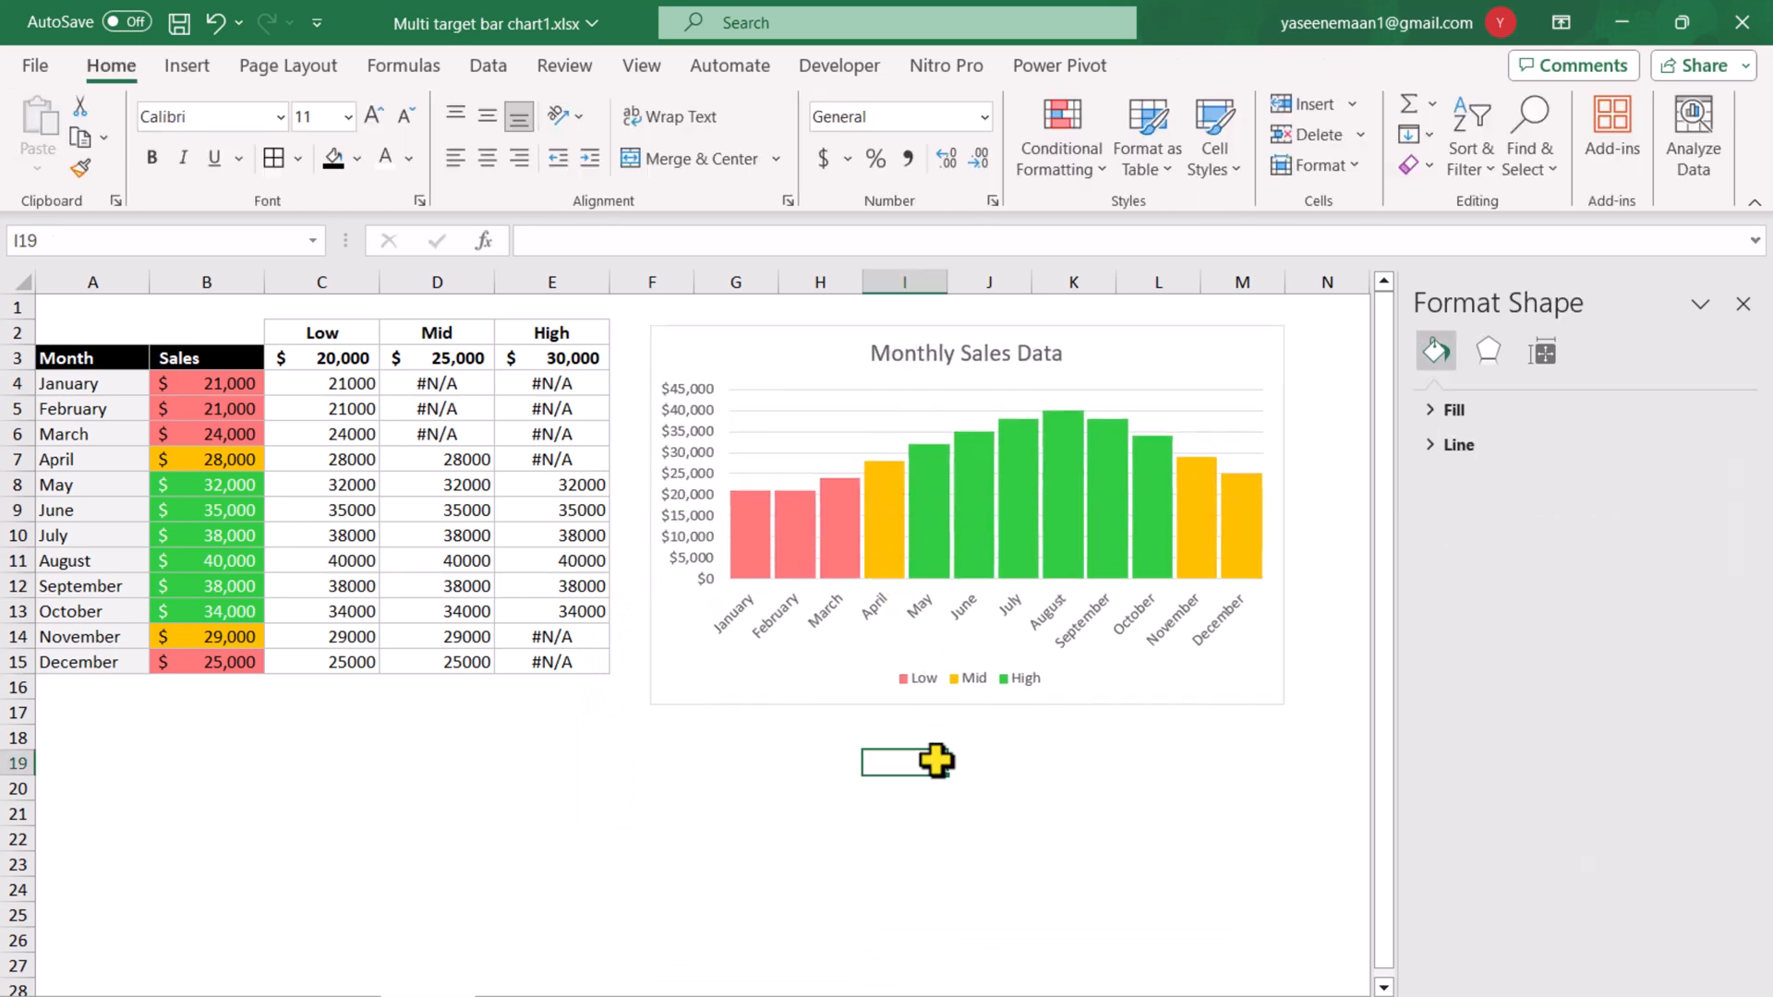